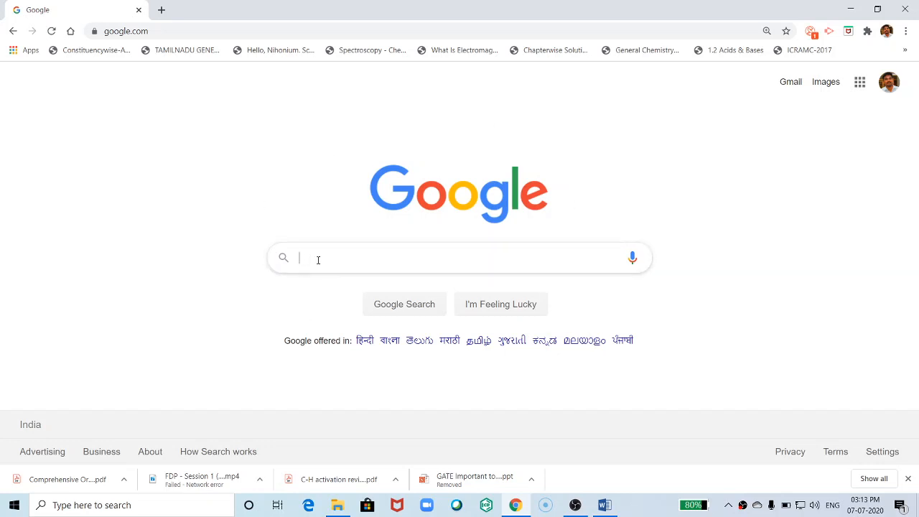
- Search Google for 'testmoz'
text(test)
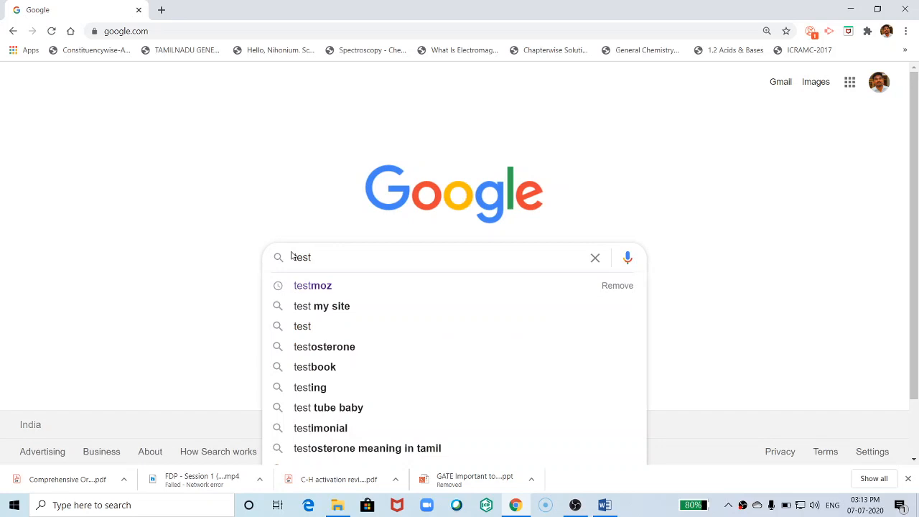
text(moz)
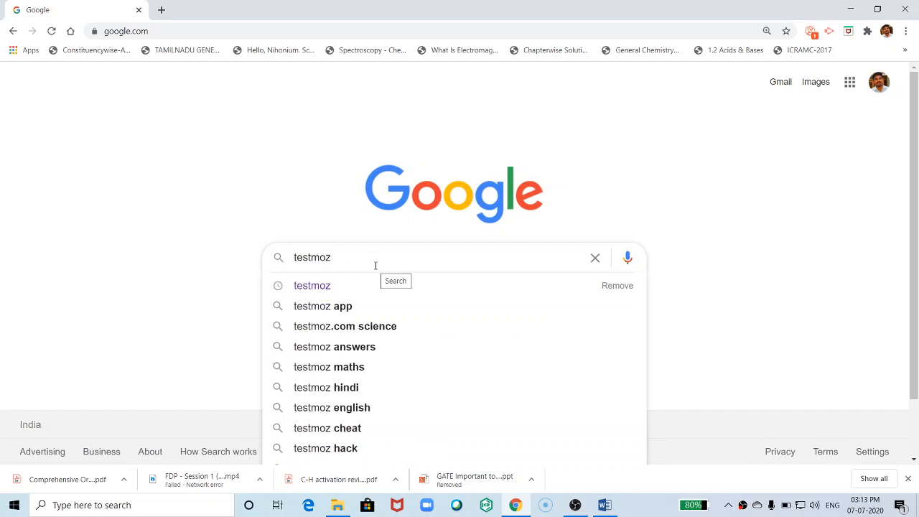
key(Return)
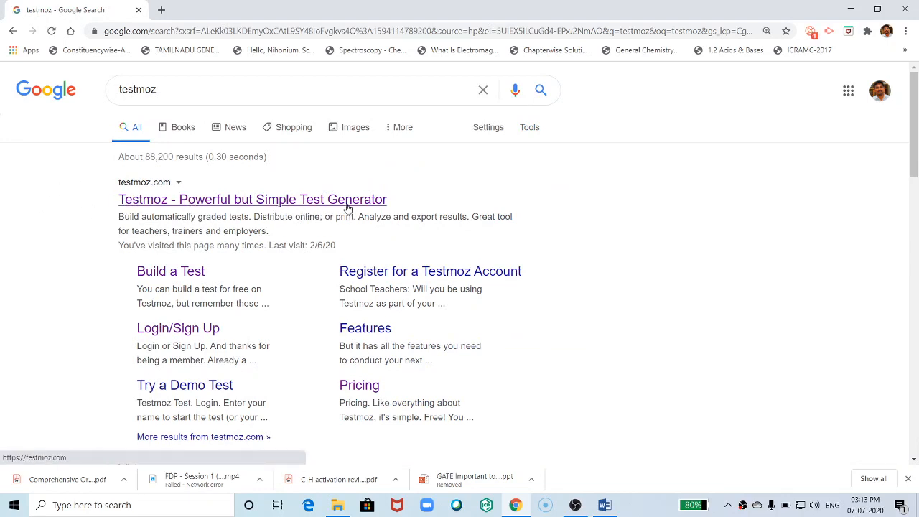
- Go to the Testmoz site from the results and start building a new test
click(200, 204)
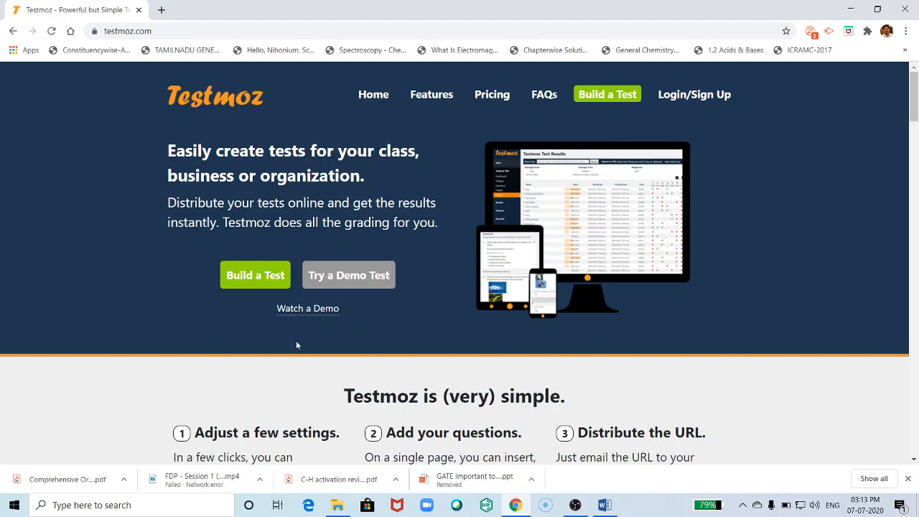
click(245, 282)
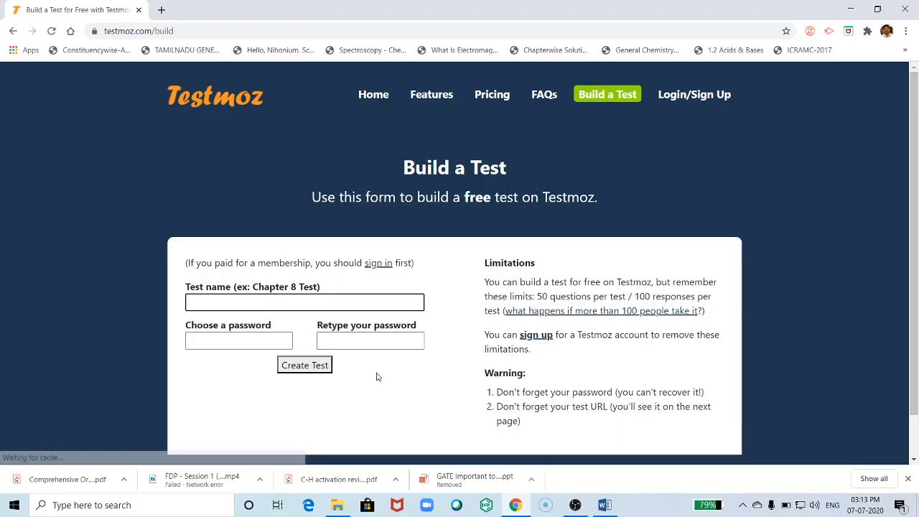
- Name the test 'Current affairs' and enter the same password in both password fields
scroll(406, 373, down, 1)
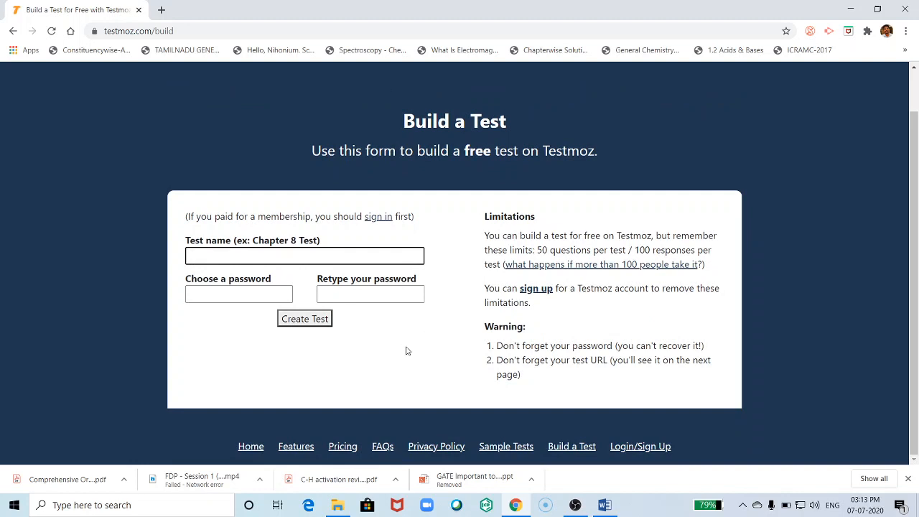
click(198, 256)
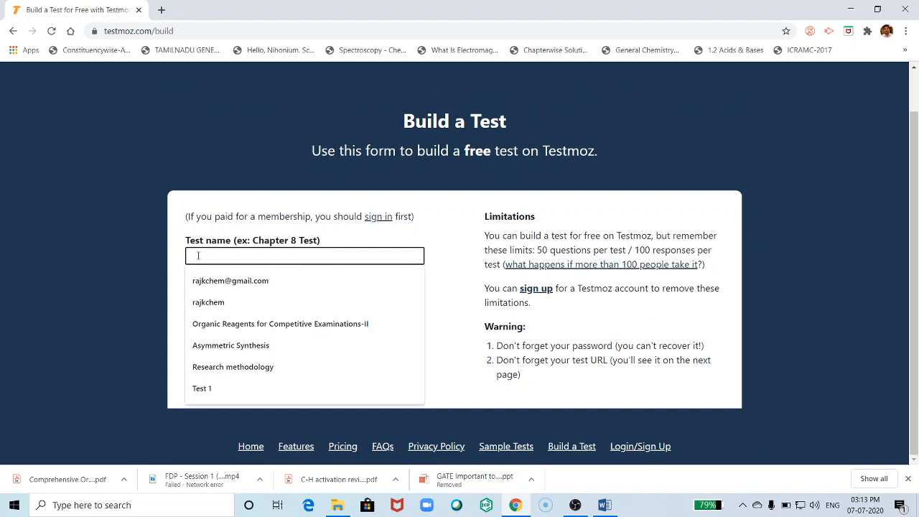
text(Curr)
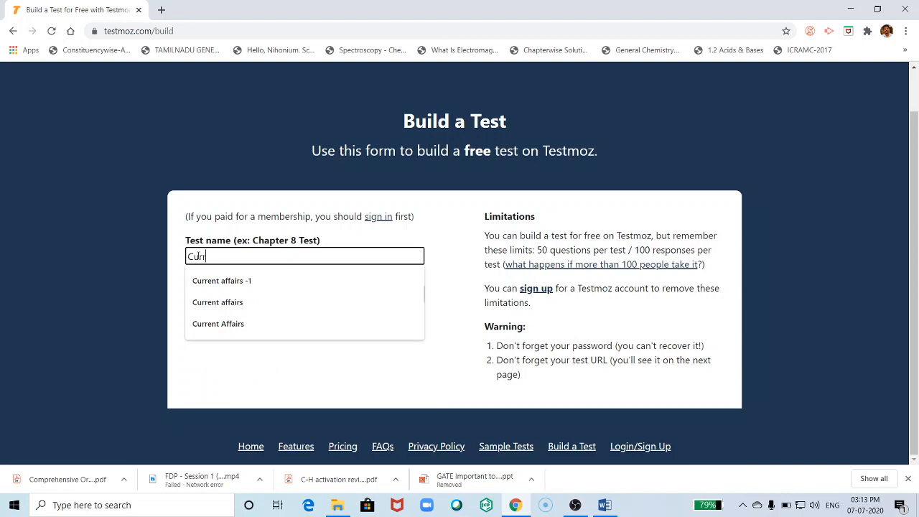
text(ent affairs)
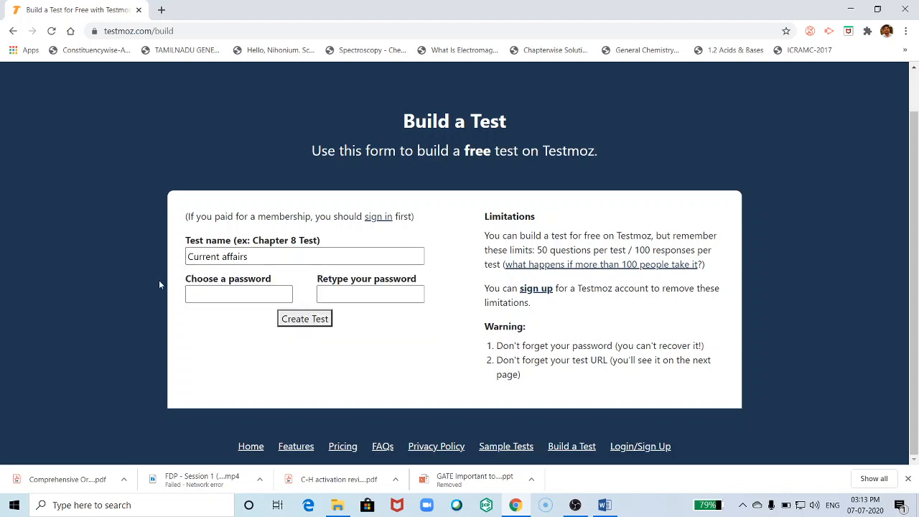
click(202, 296)
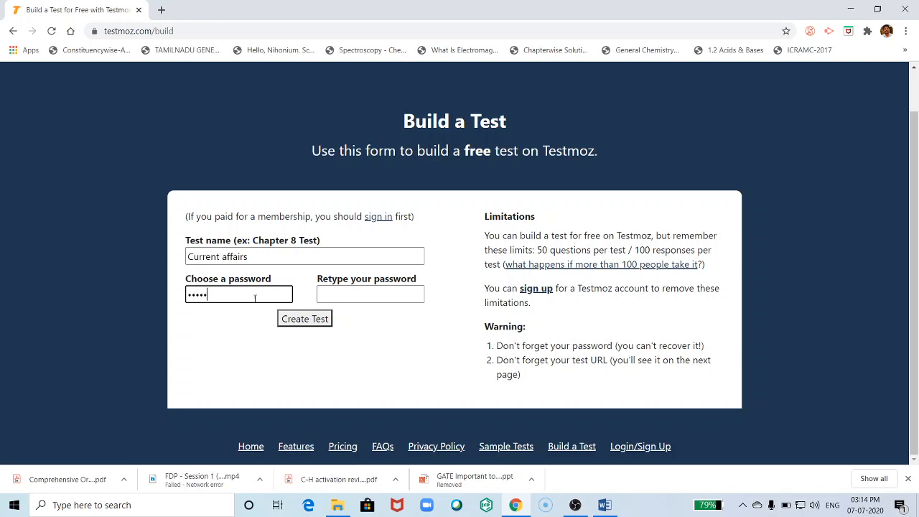
click(333, 298)
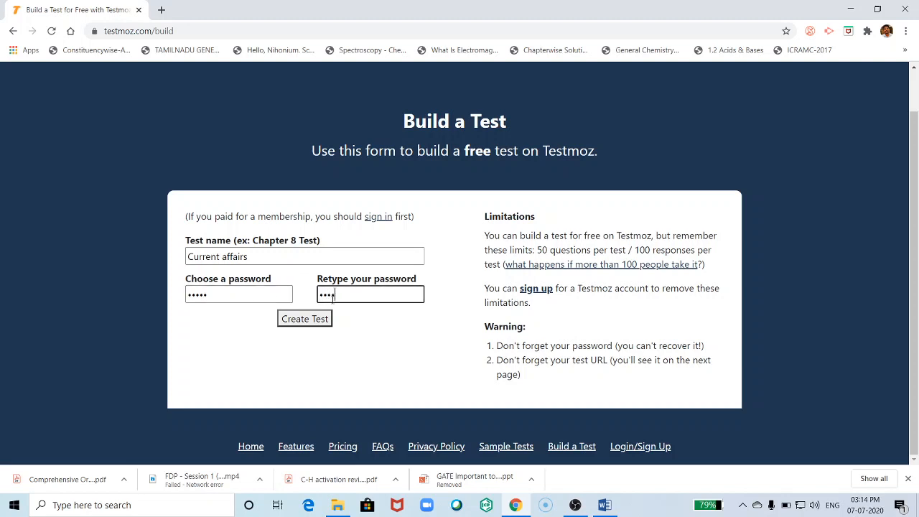
click(352, 343)
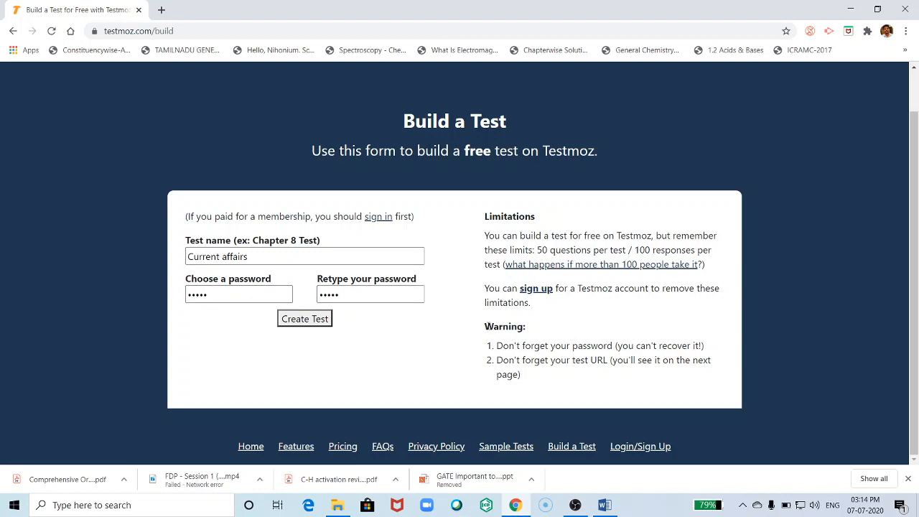
drag(484, 327, 536, 329)
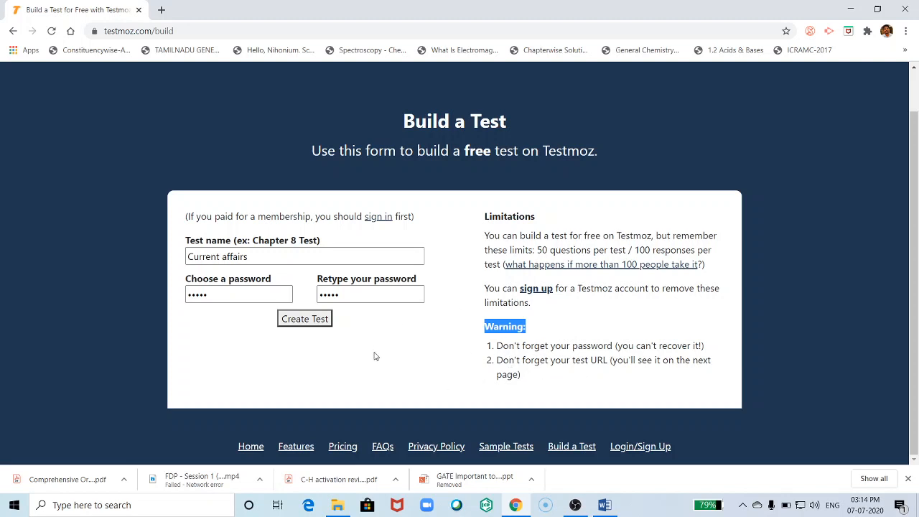
click(252, 257)
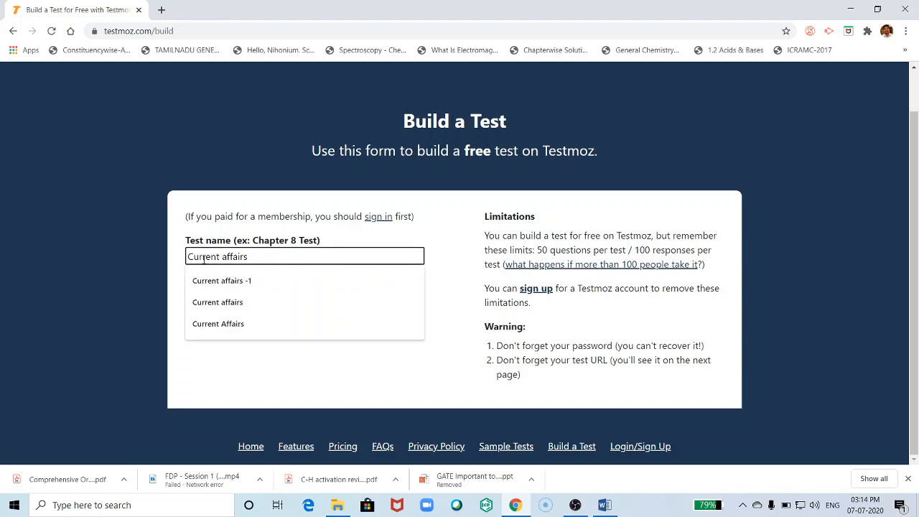
click(206, 300)
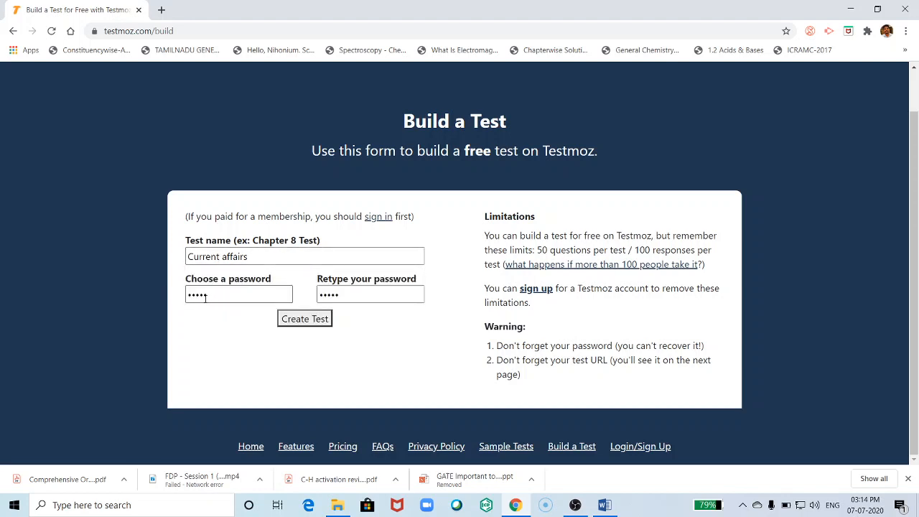
click(361, 295)
- Create the Current affairs test and go to its Add questions page
click(305, 324)
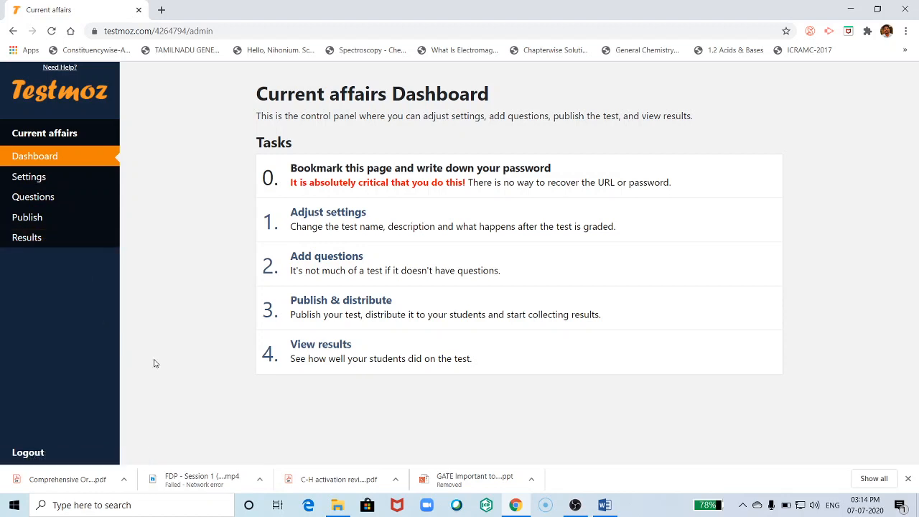
click(332, 268)
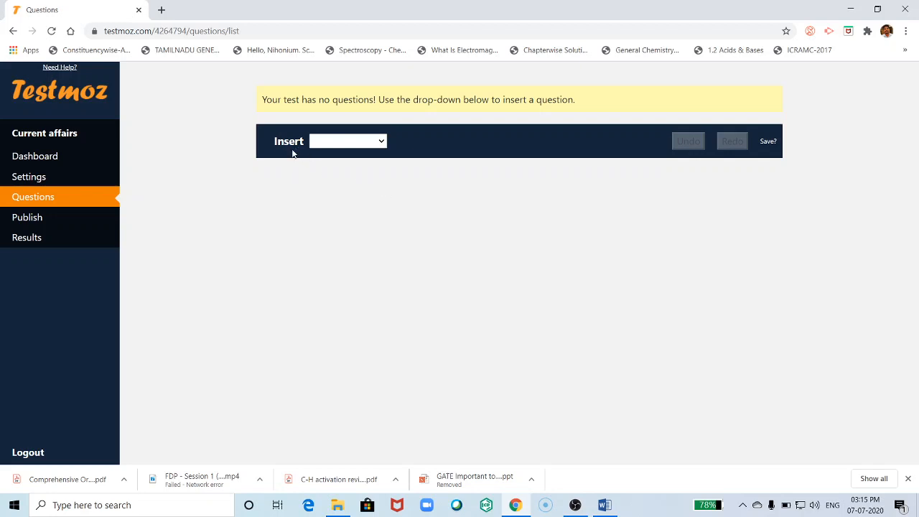
- Open the Insert dropdown of question types on the Questions page
click(383, 144)
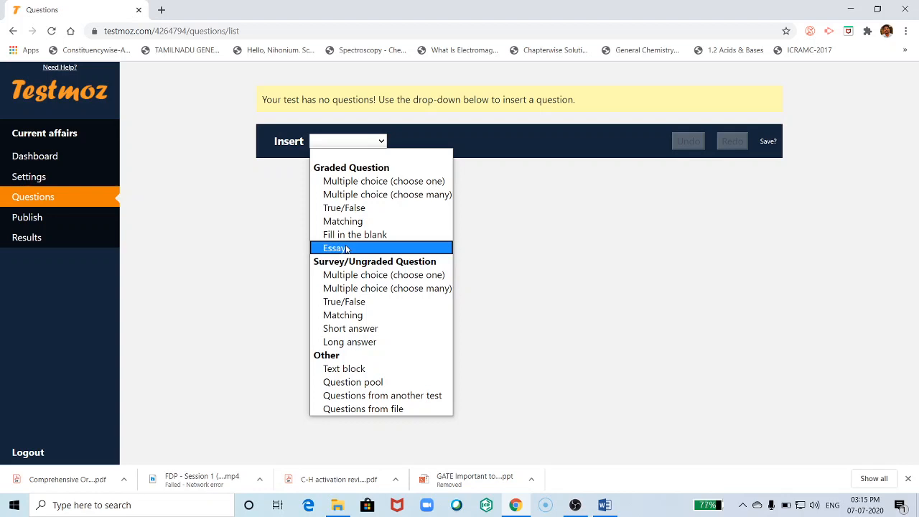
- Insert a choose-one multiple-choice question 1 and paste in its text from the Word quiz
click(373, 182)
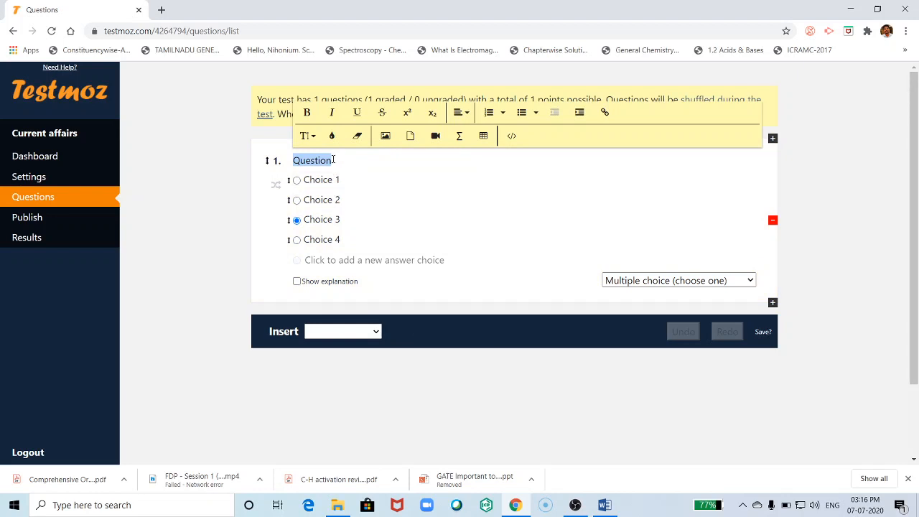
click(333, 161)
key(BackSpace)
key(BackSpace)
key(BackSpace)
key(BackSpace)
key(BackSpace)
key(BackSpace)
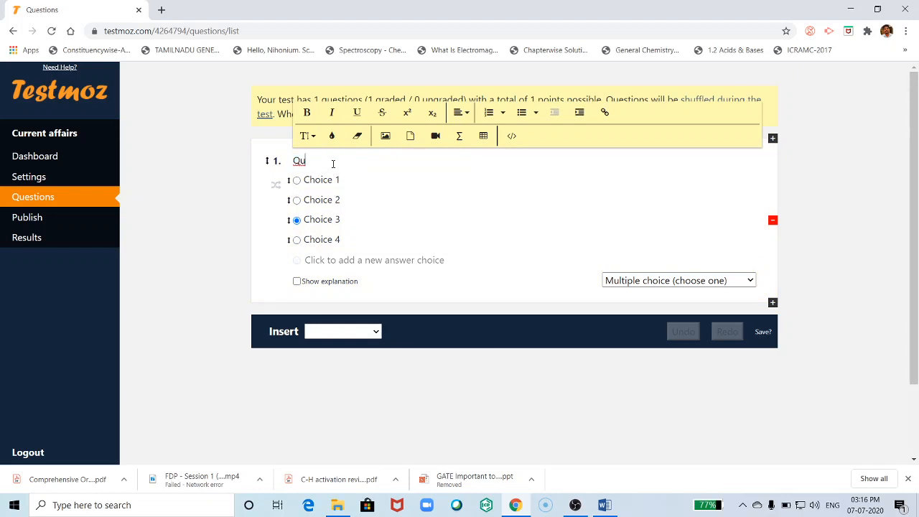
key(BackSpace)
click(605, 504)
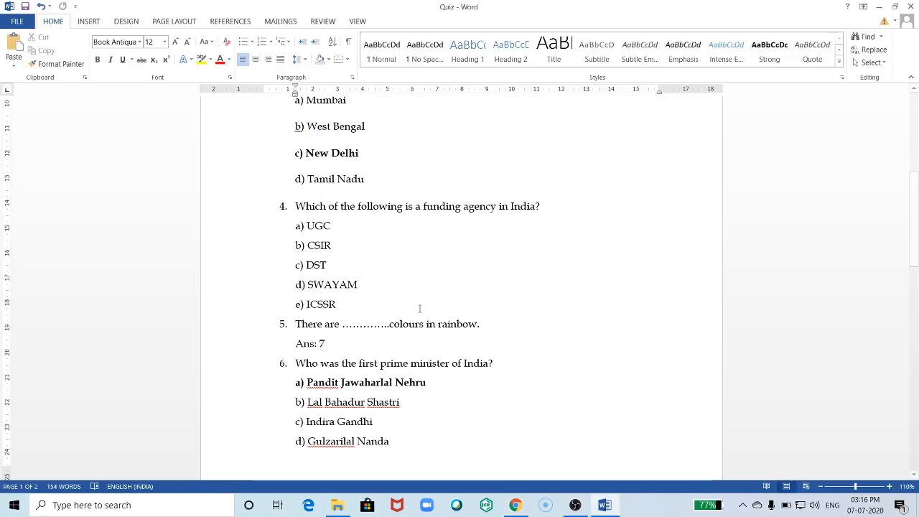
scroll(420, 309, up, 8)
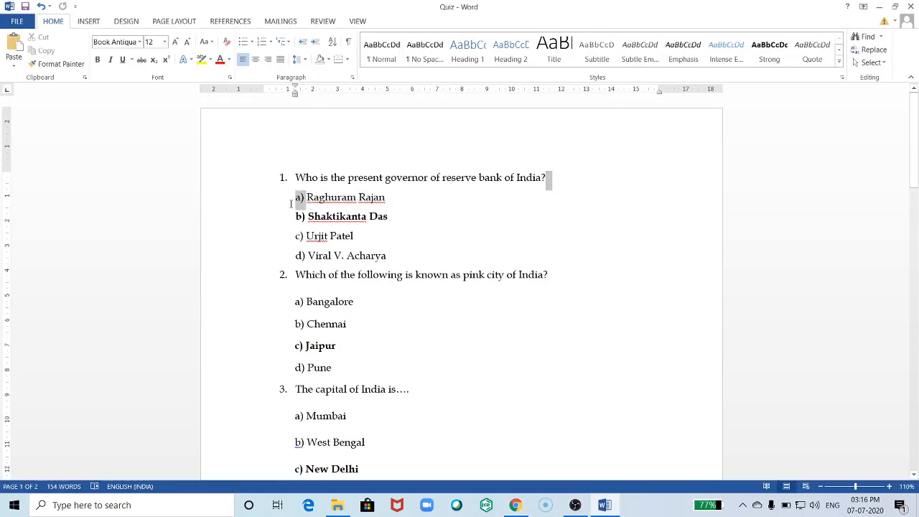
triple_click(555, 175)
key(ctrl+c)
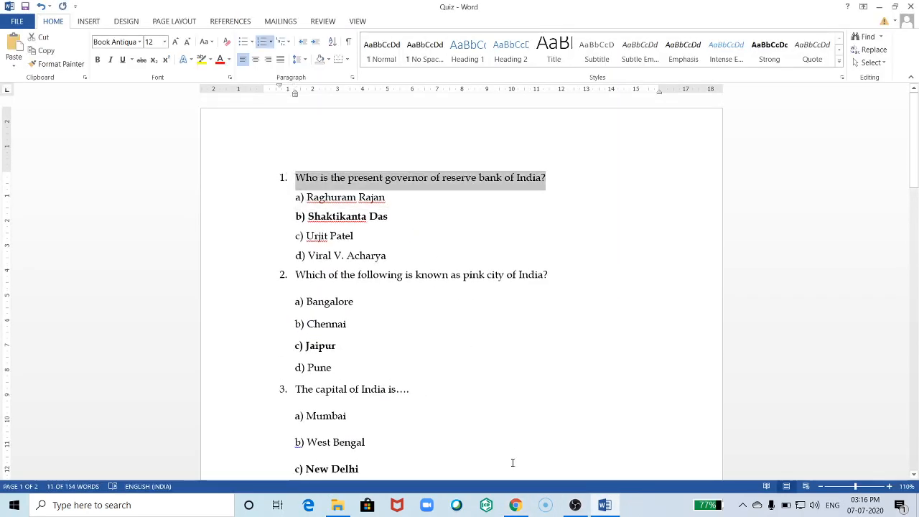
click(515, 505)
click(302, 185)
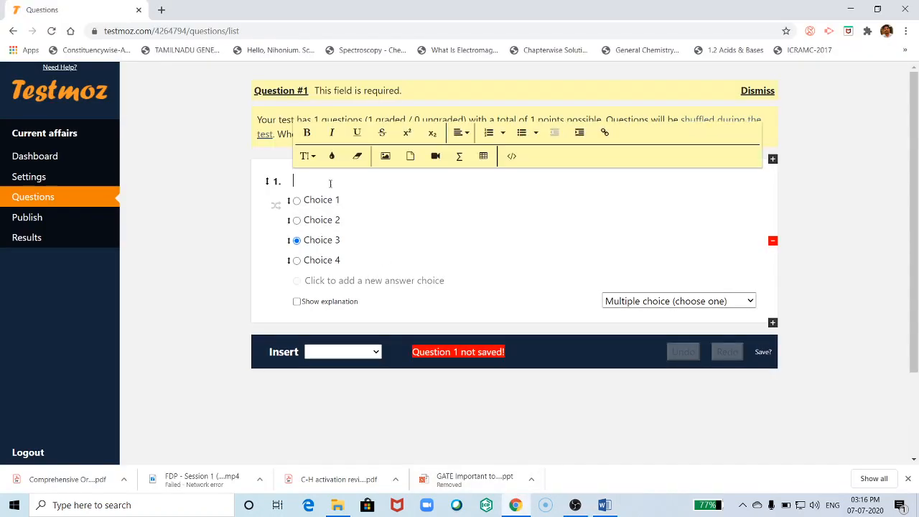
key(ctrl+v)
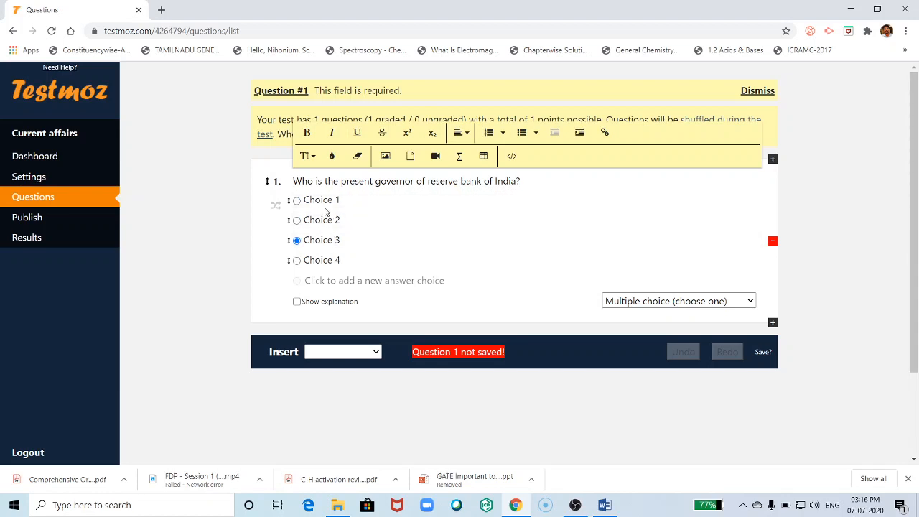
- Paste Raghuram Rajan and Shaktikanta Das from the Word quiz as choices 1 and 2
click(605, 506)
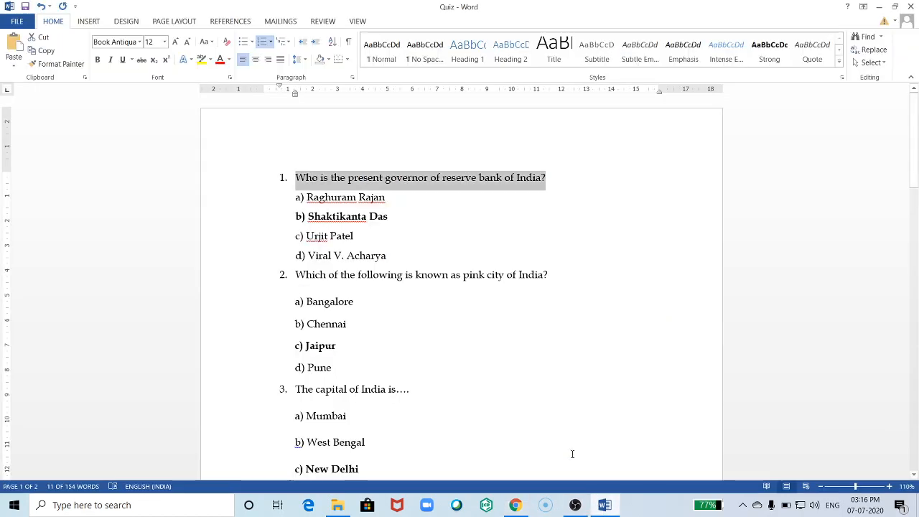
drag(307, 198, 384, 198)
key(ctrl+c)
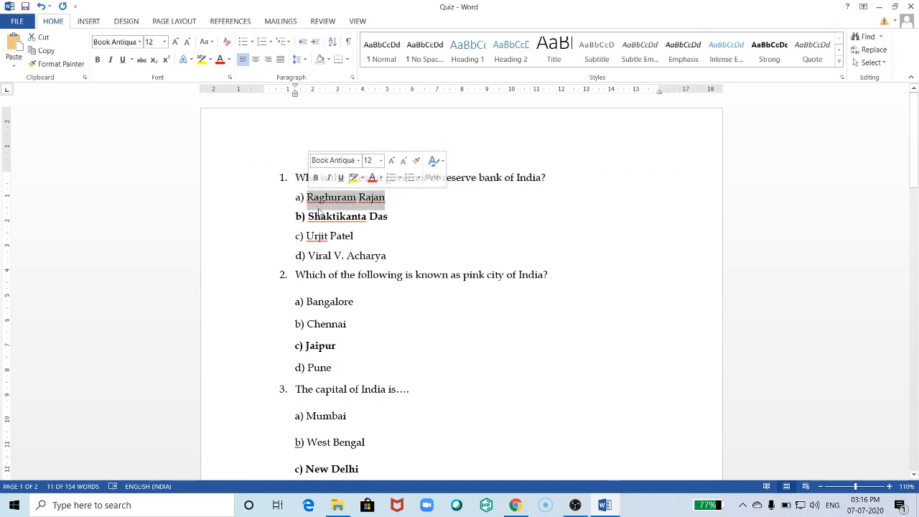
click(515, 506)
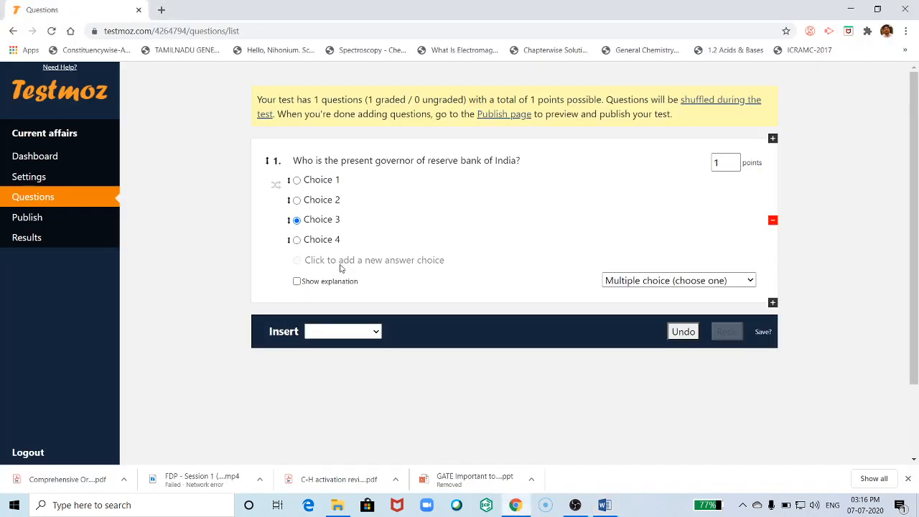
click(332, 180)
key(ctrl+v)
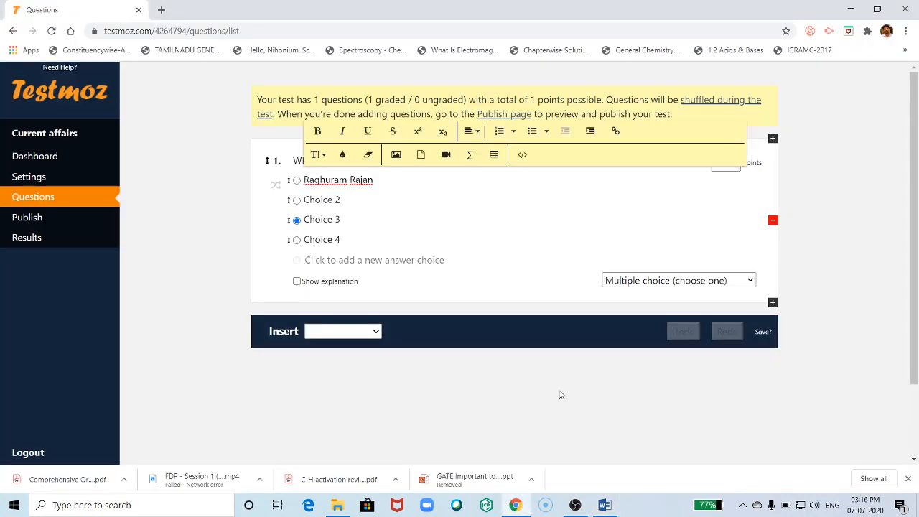
click(605, 506)
drag(389, 216, 308, 217)
key(ctrl+c)
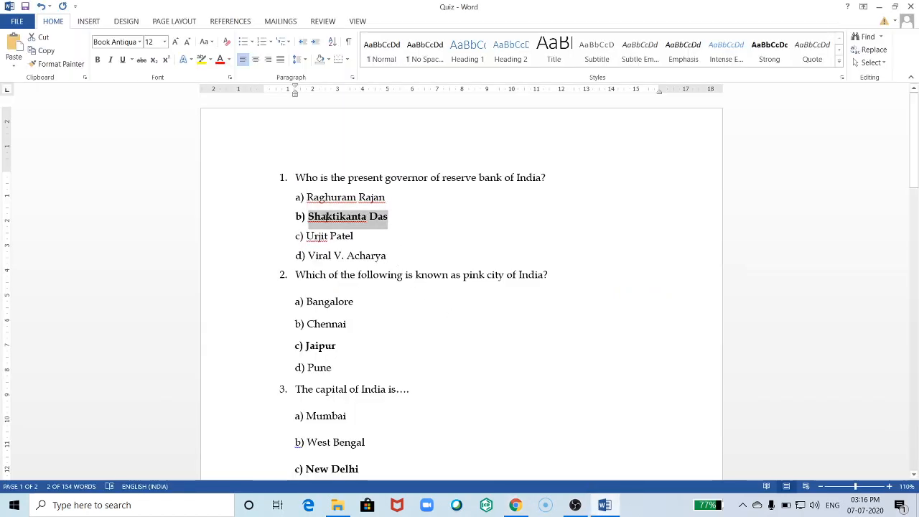
click(516, 506)
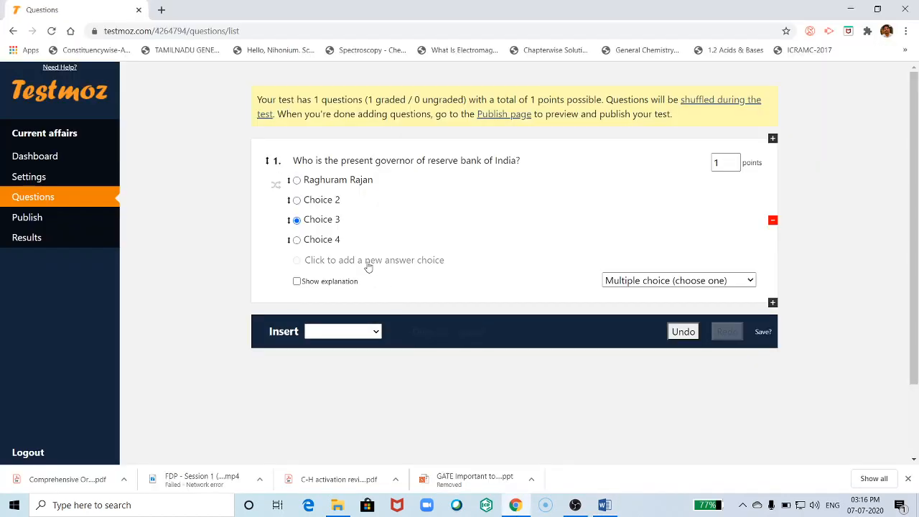
click(322, 200)
key(ctrl+v)
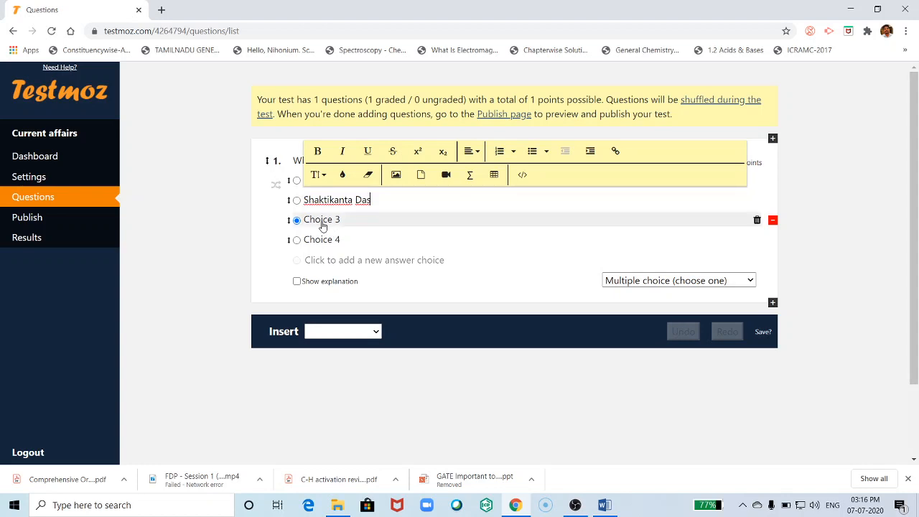
- Add Urjit Patel and Viral V. Acharya as choices 3 and 4, then save question 1
click(605, 506)
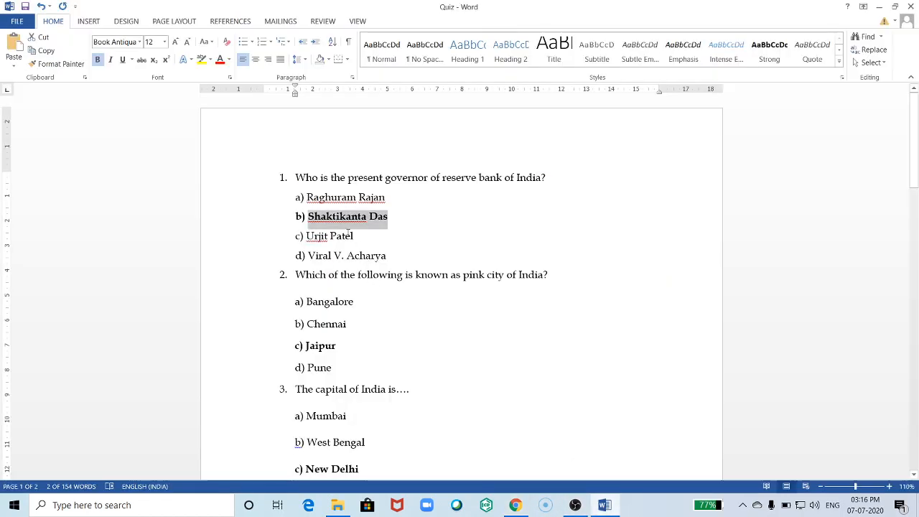
drag(354, 236, 306, 236)
key(ctrl+c)
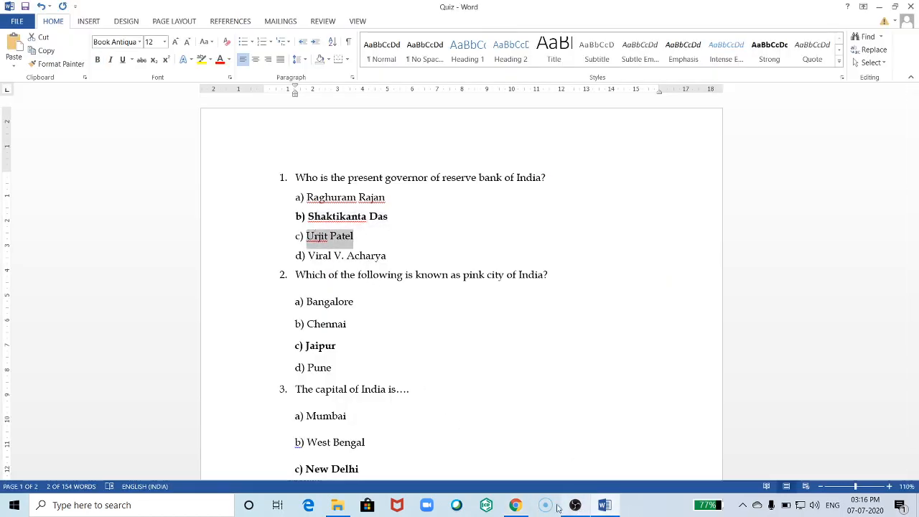
click(515, 505)
click(321, 220)
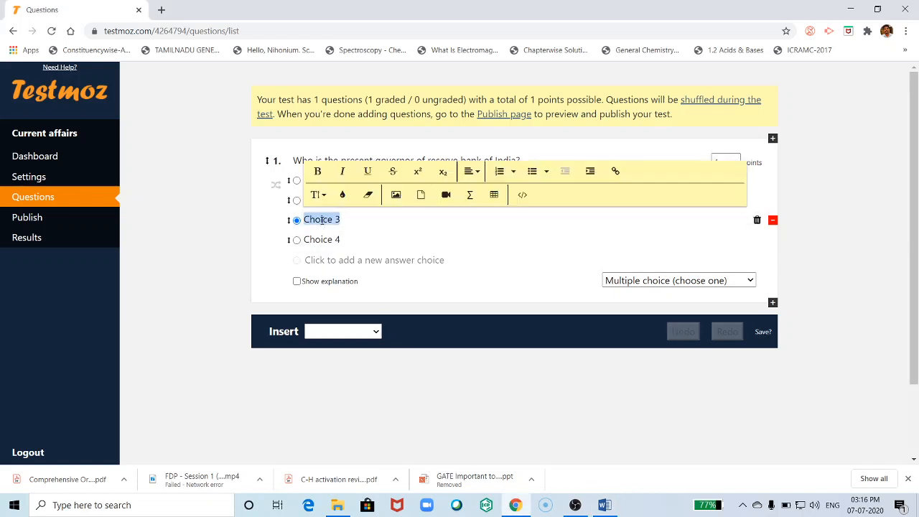
key(ctrl+v)
key(Tab)
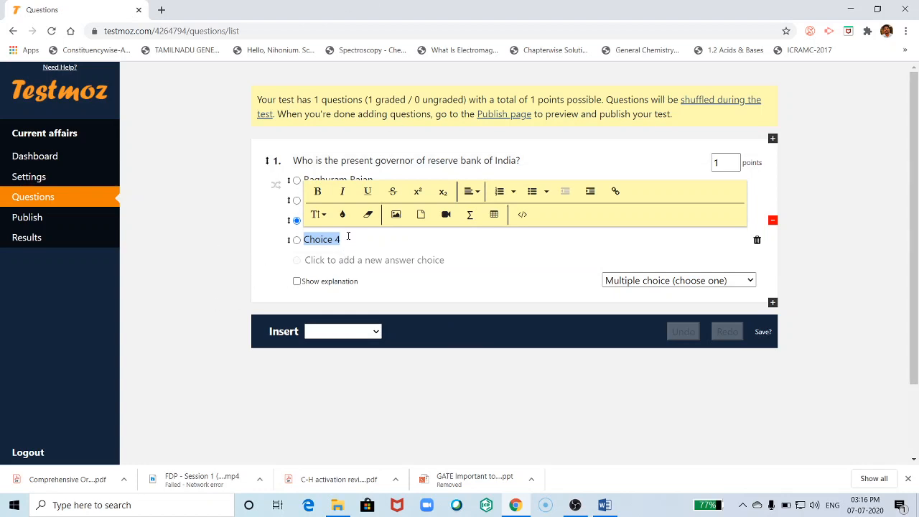
text(Viral V. Acharya)
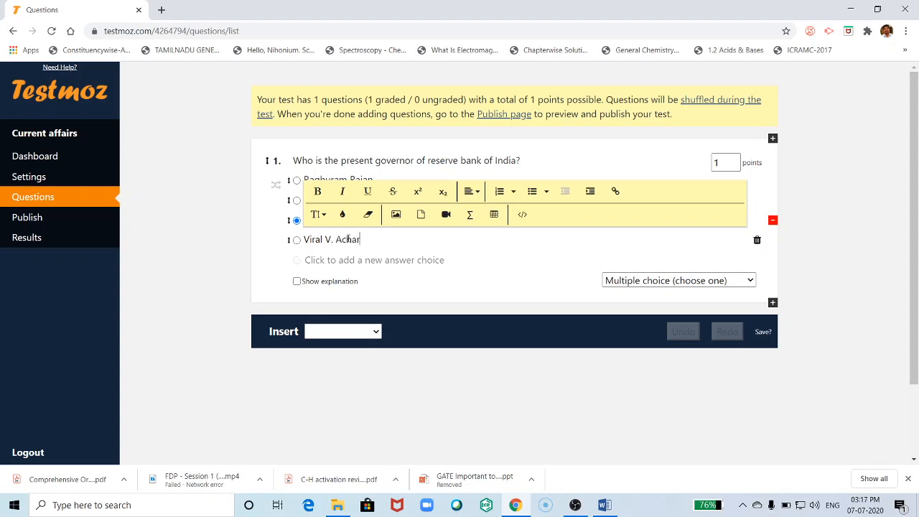
click(205, 265)
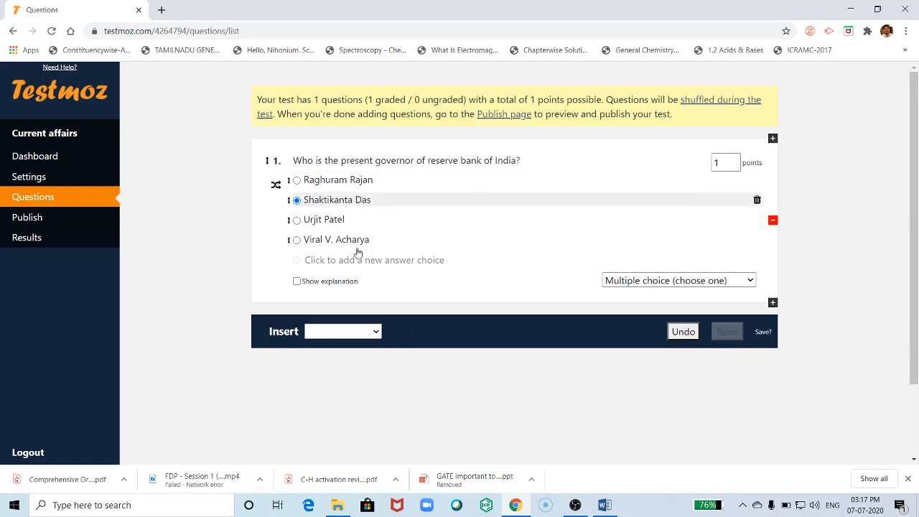
- Insert a choose-many question 2 and paste the funding agency question from Word
click(376, 332)
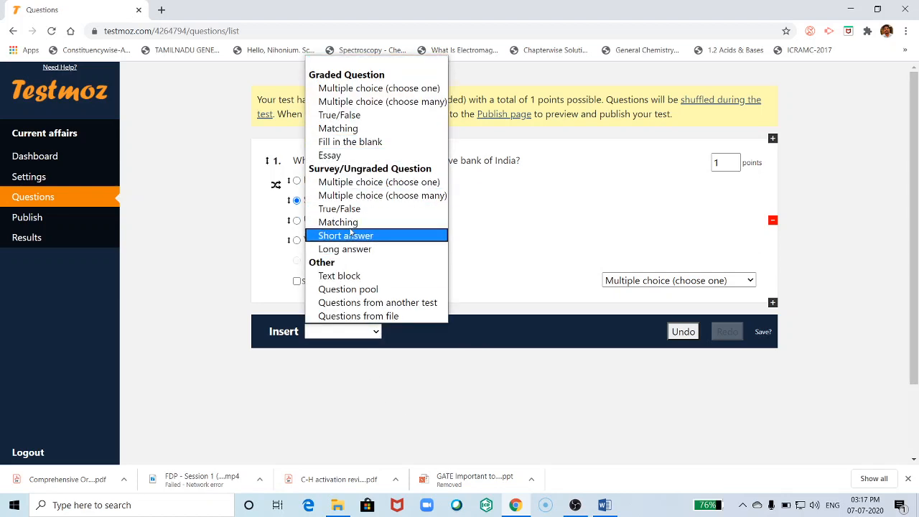
click(379, 101)
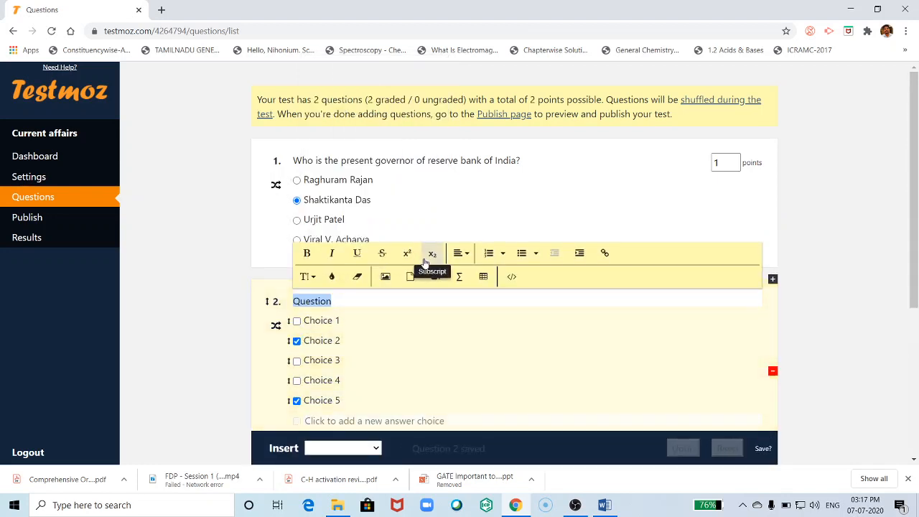
scroll(385, 402, down, 1)
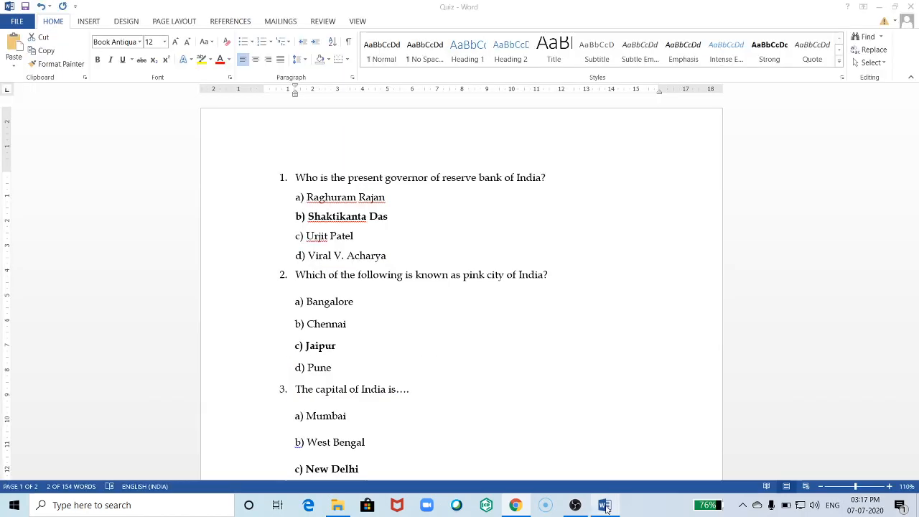
click(604, 505)
scroll(400, 347, down, 8)
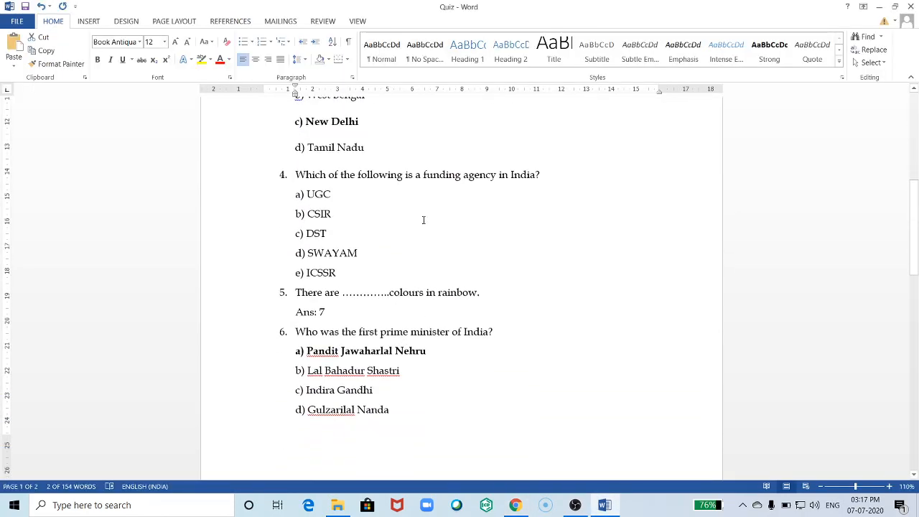
drag(549, 174, 295, 174)
key(ctrl+c)
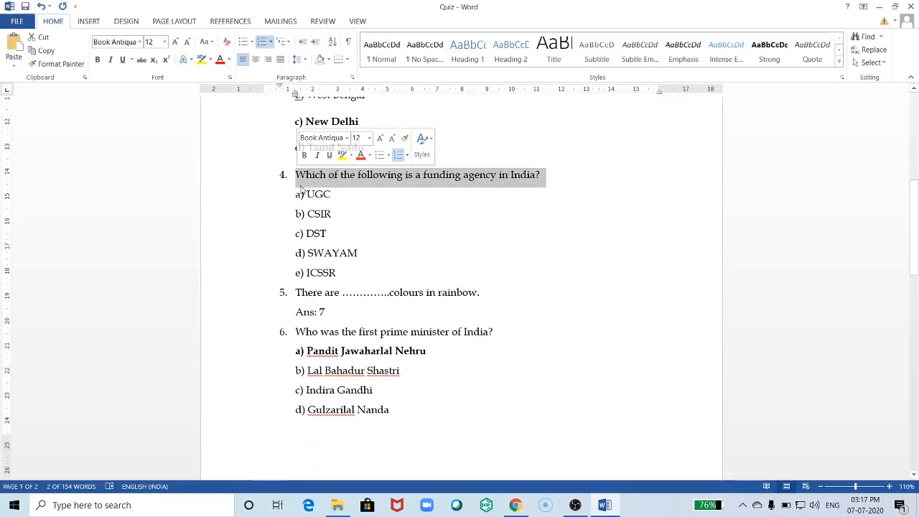
click(515, 504)
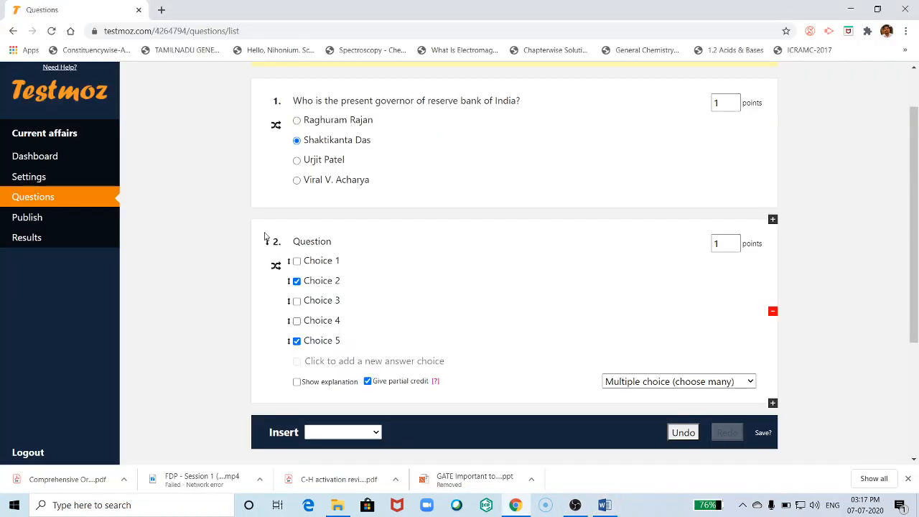
double_click(310, 244)
key(ctrl+v)
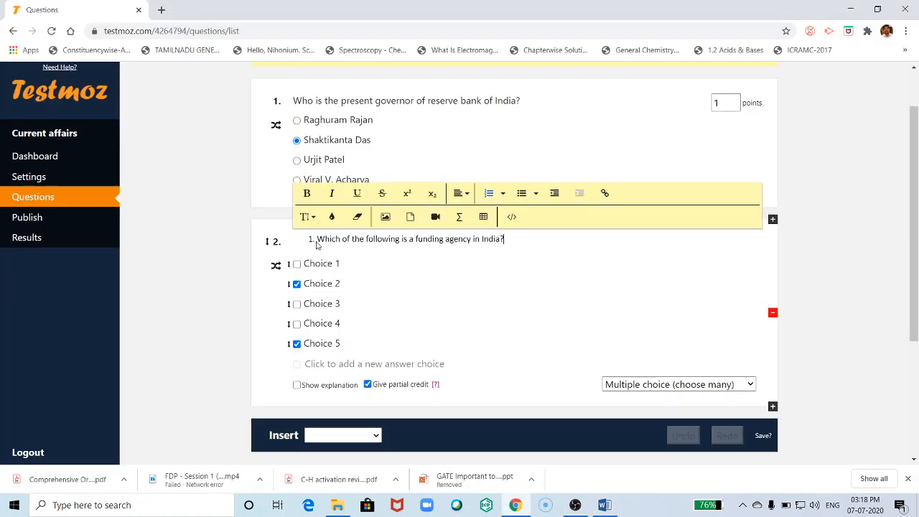
key(BackSpace)
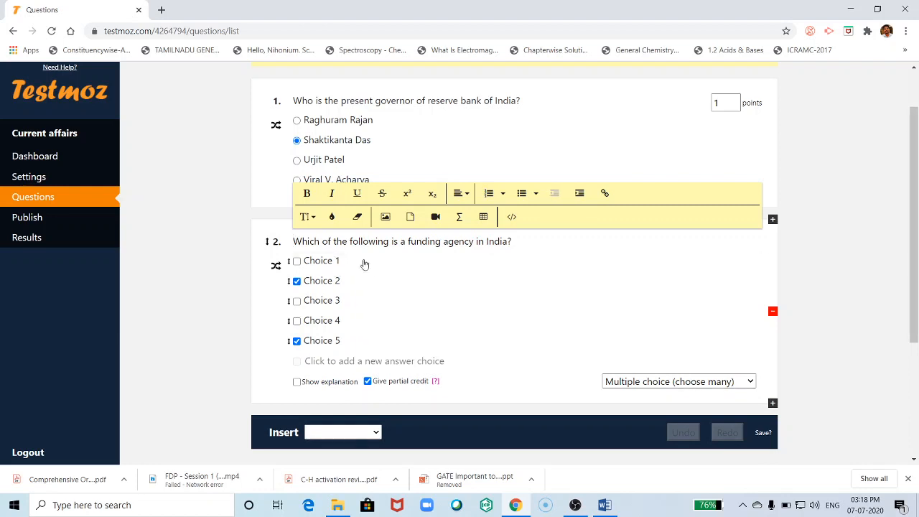
- Enter the choices UGC, CSIR, DST, SWAYAM and DBT for question 2
click(604, 505)
double_click(321, 194)
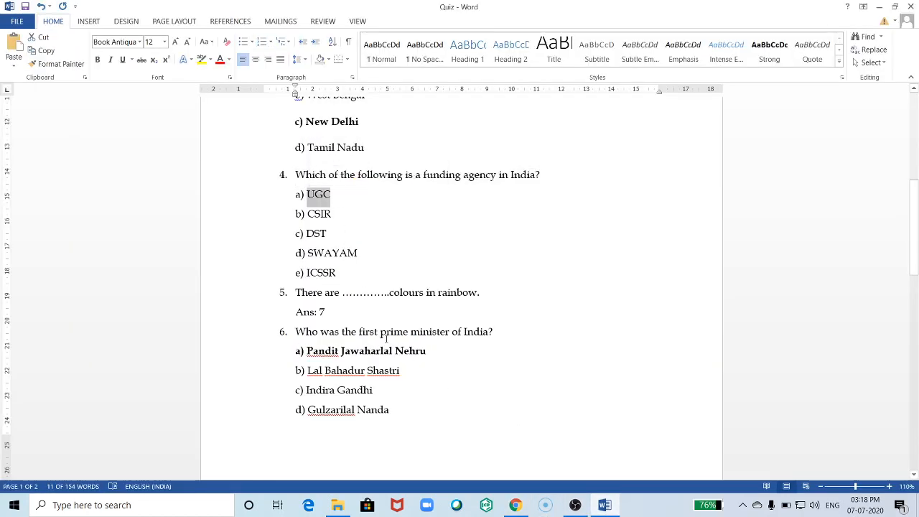
click(515, 505)
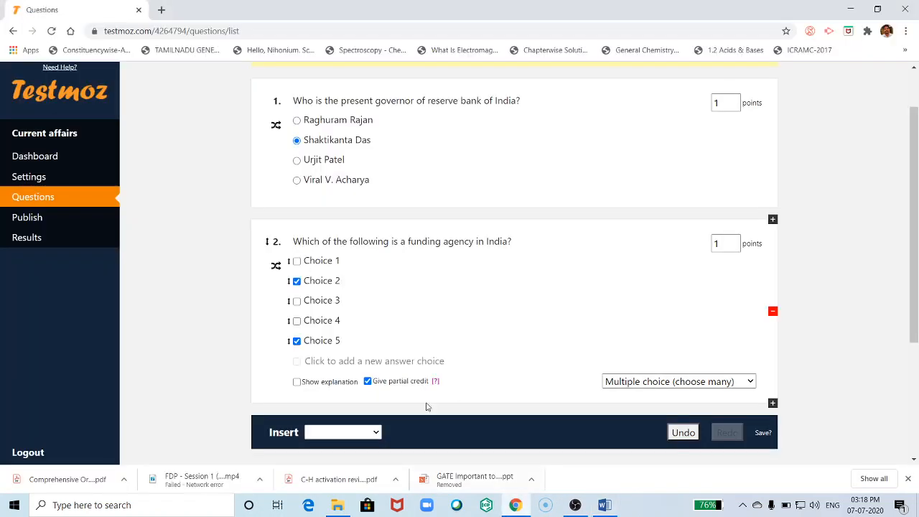
click(321, 261)
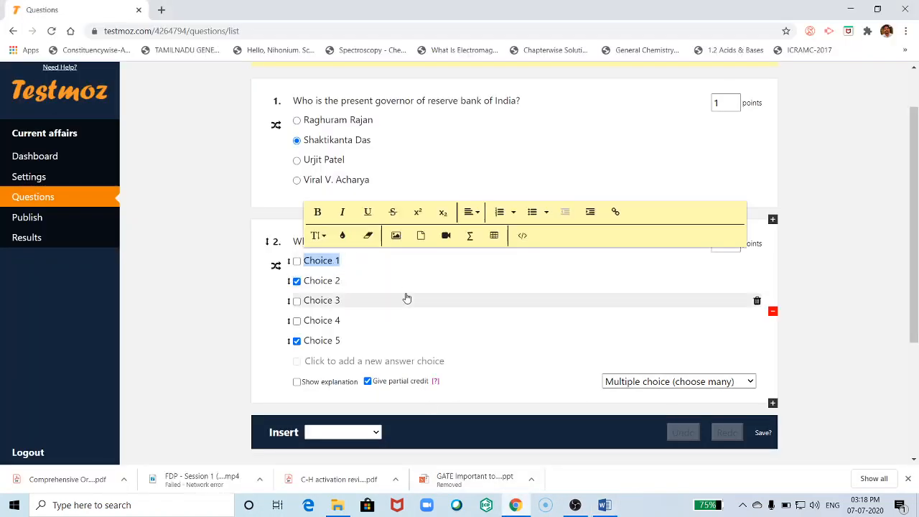
text(UGC)
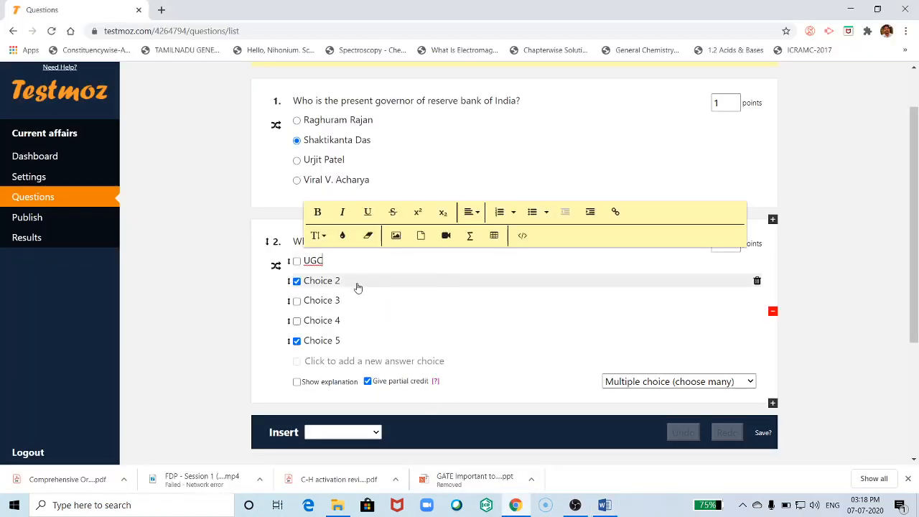
click(339, 280)
text(CSIR)
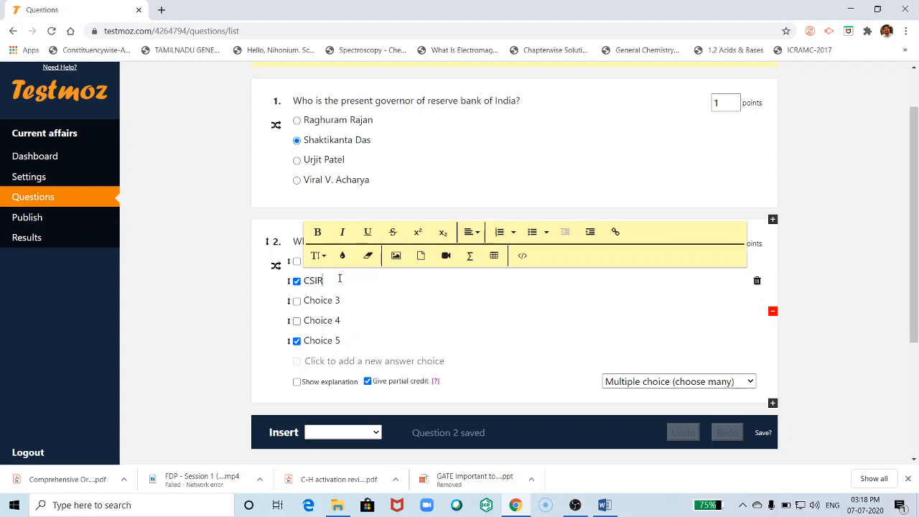
click(327, 302)
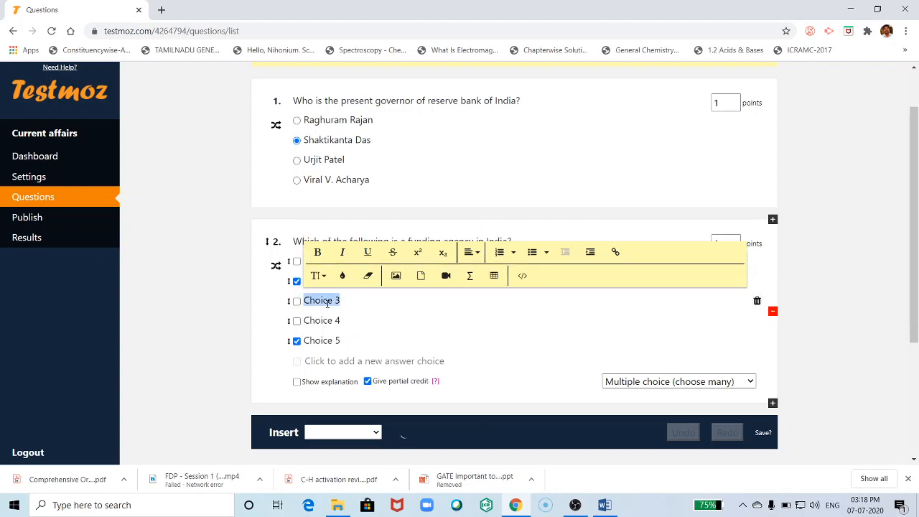
text(DST)
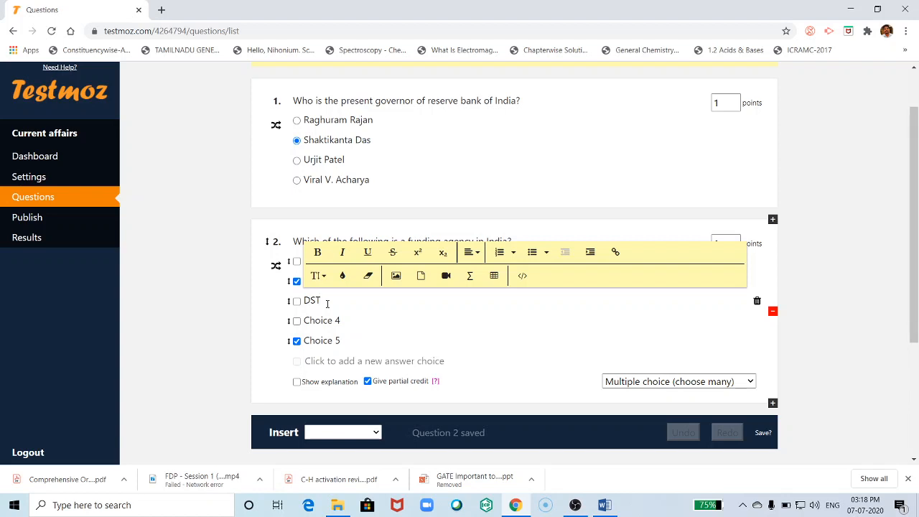
click(323, 323)
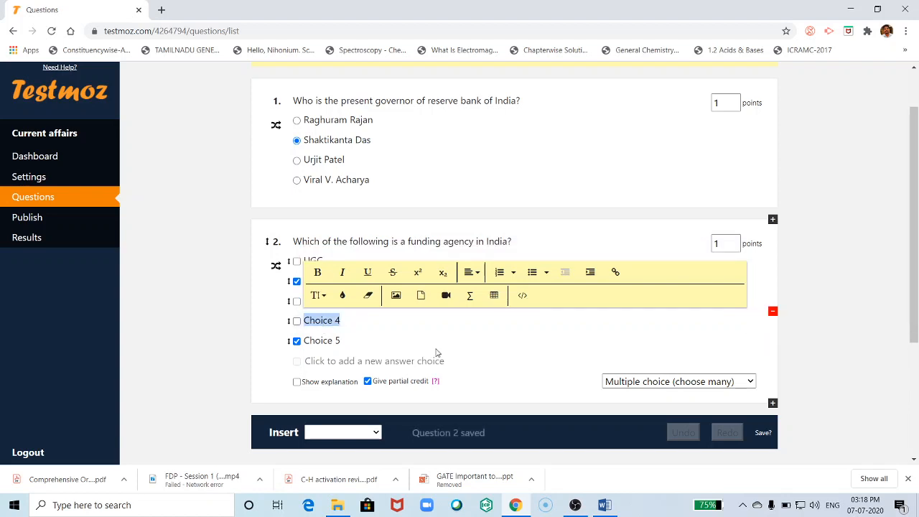
text(SWAYAM)
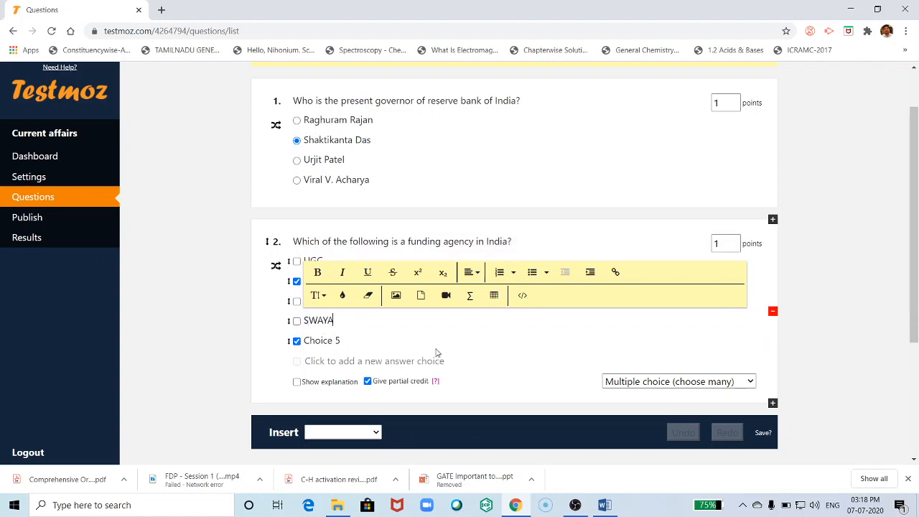
click(323, 342)
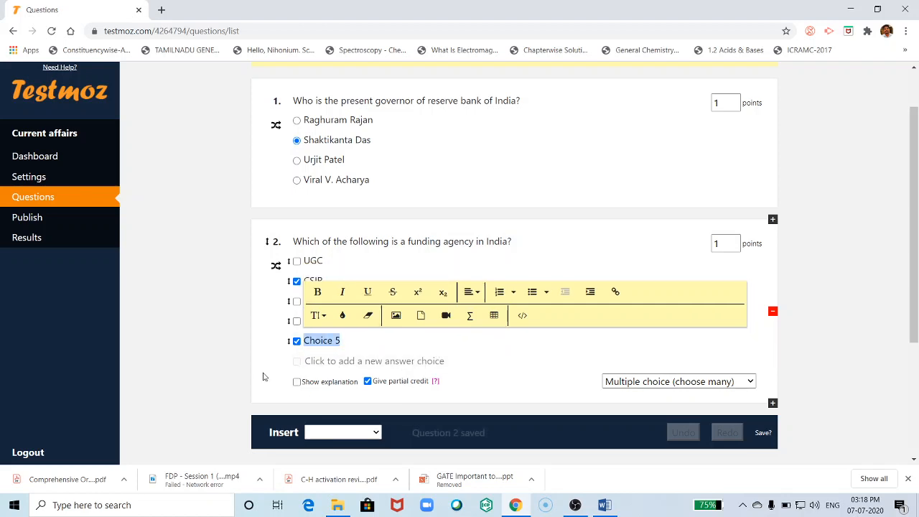
text(DBT)
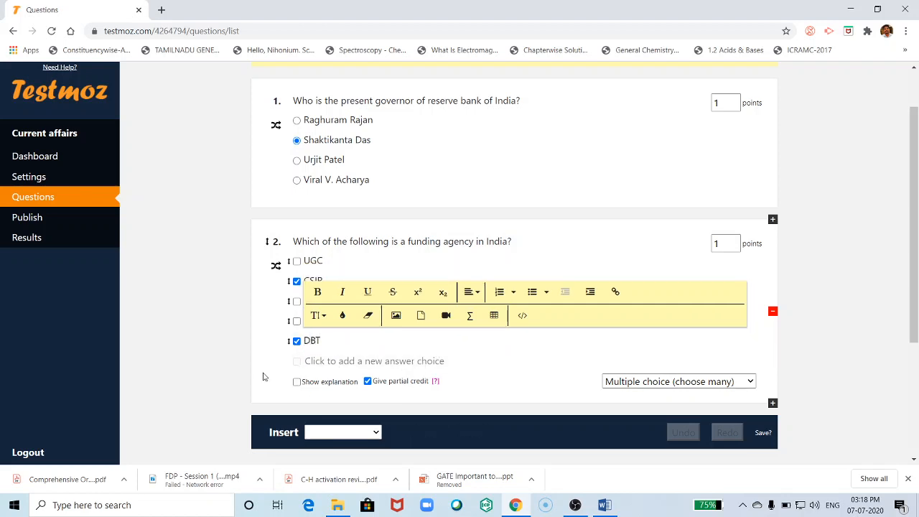
- Save the choices and mark UGC and DST as correct answers
click(240, 311)
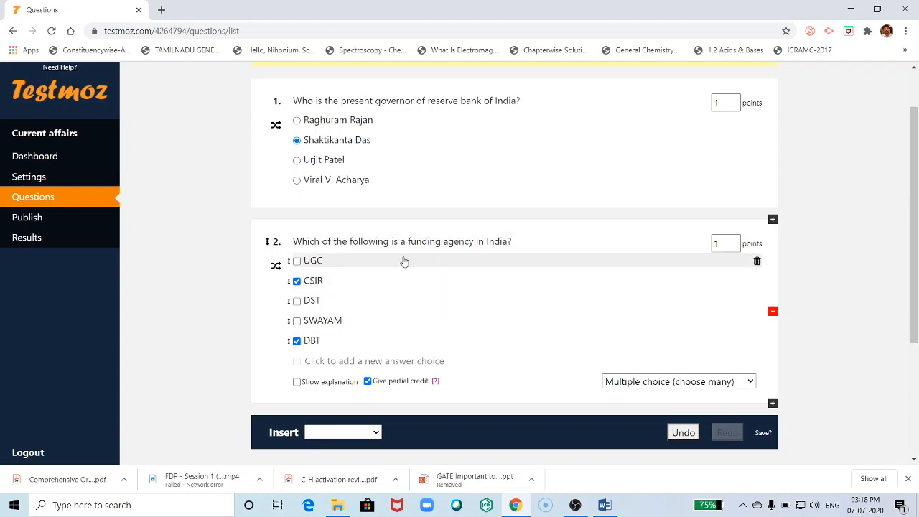
click(297, 261)
click(296, 302)
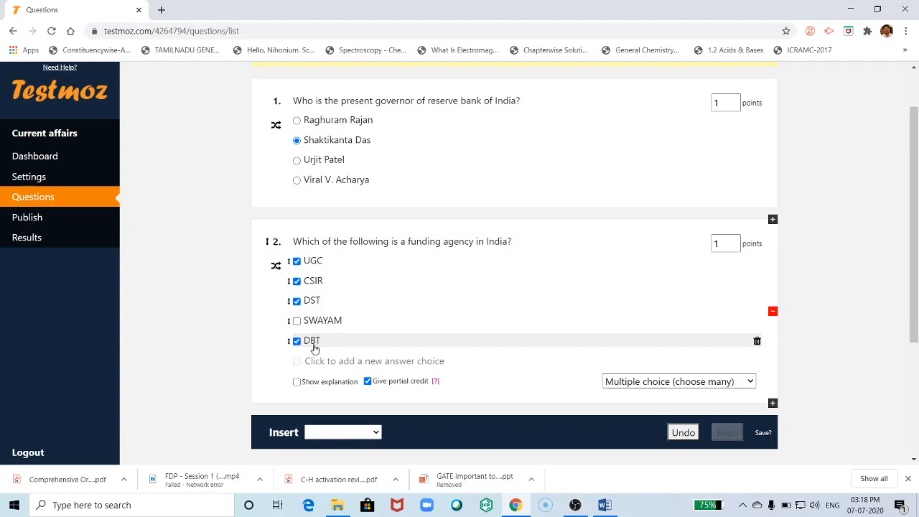
scroll(373, 334, down, 2)
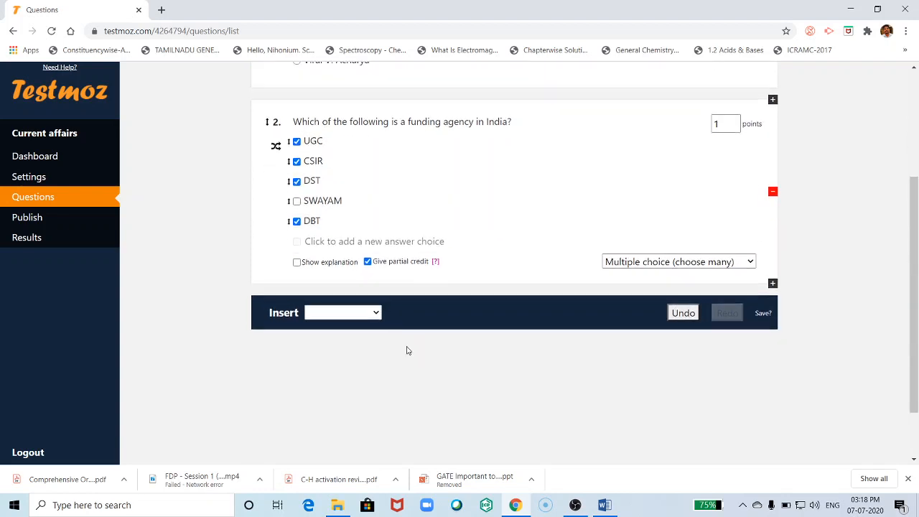
- Add True/False question 3 reading 'There are 7 colours in a rainbow.'
click(376, 313)
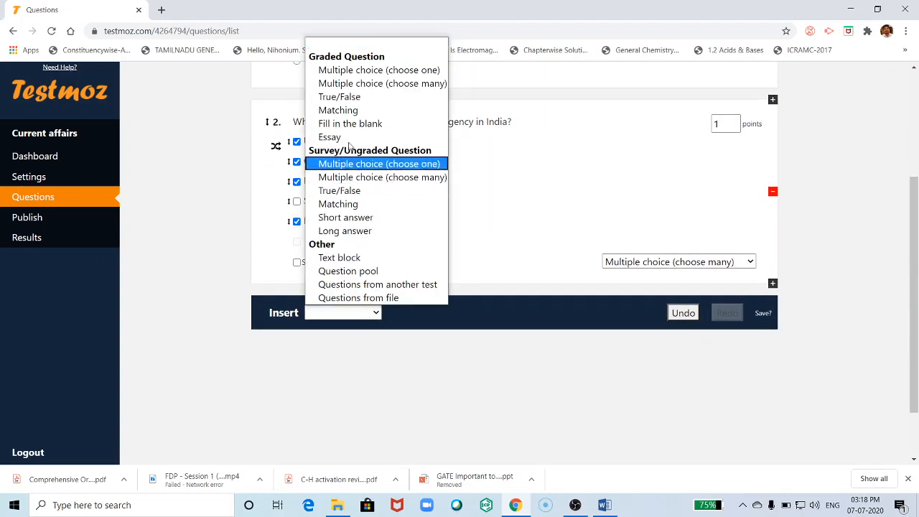
click(345, 97)
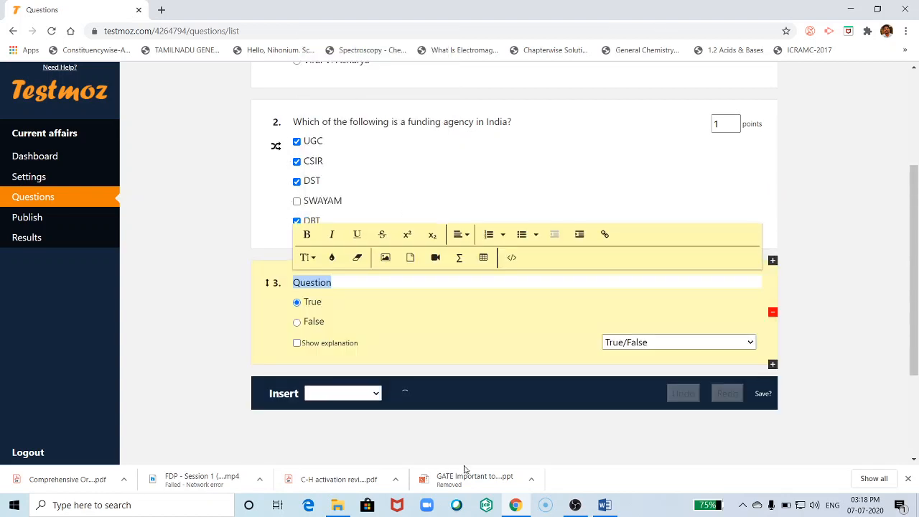
text(There)
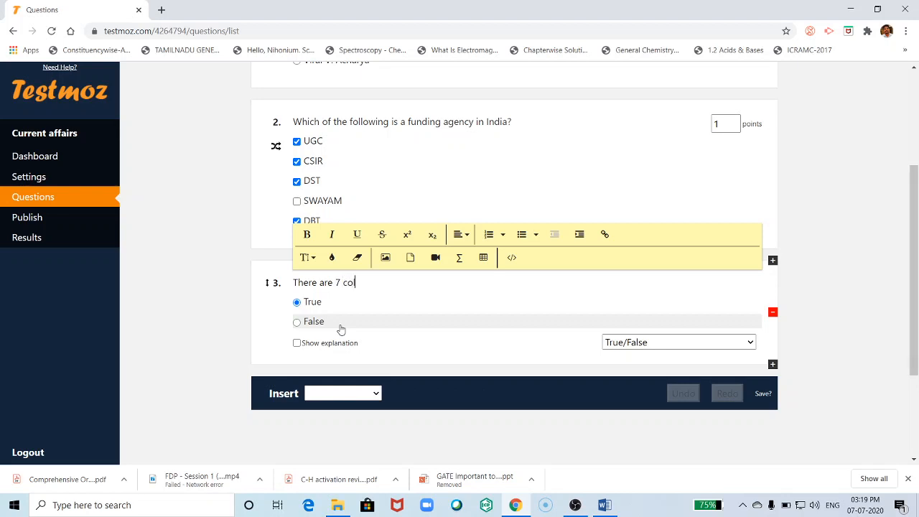
text(are 7 colours in a rainbow.)
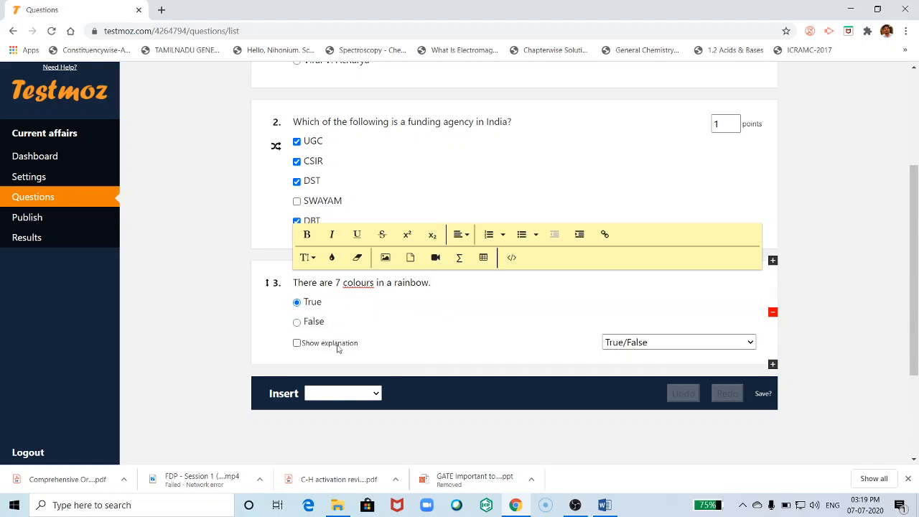
scroll(375, 367, down, 1)
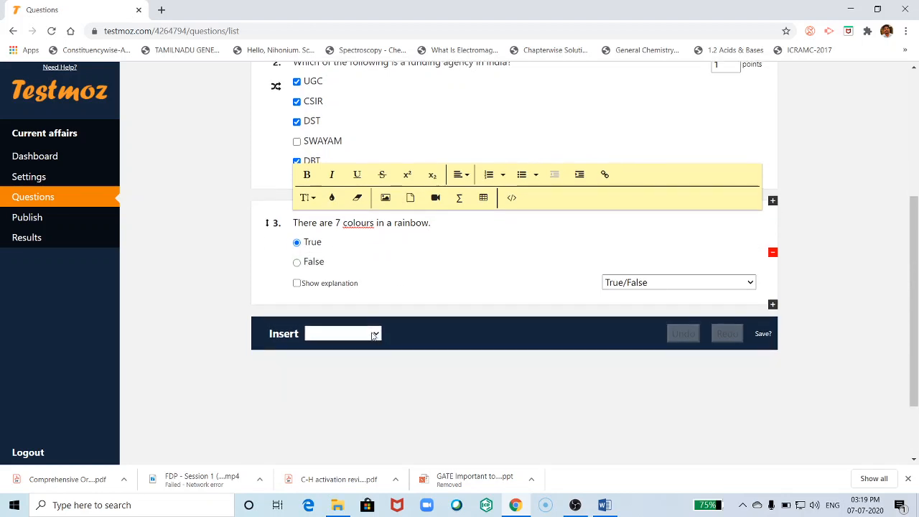
- Insert a fill-in-the-blank question 4 and paste the union territories question from Word
click(370, 334)
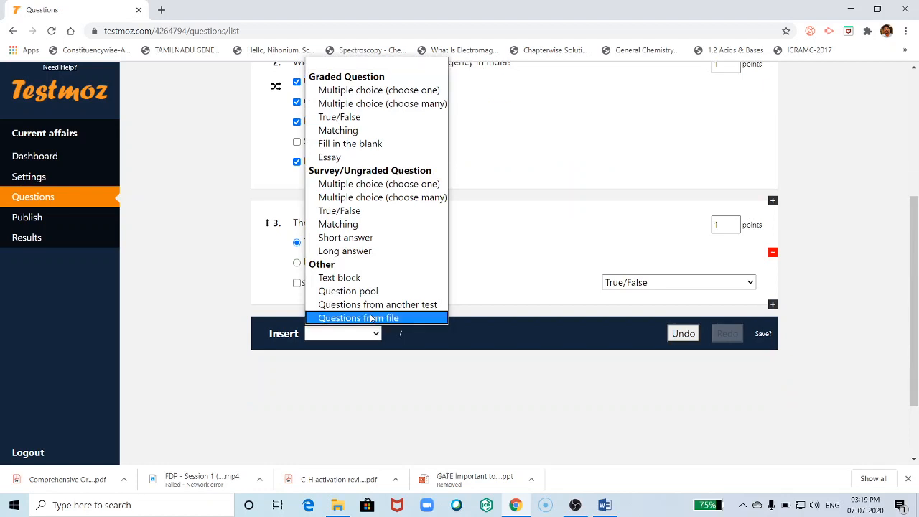
click(335, 146)
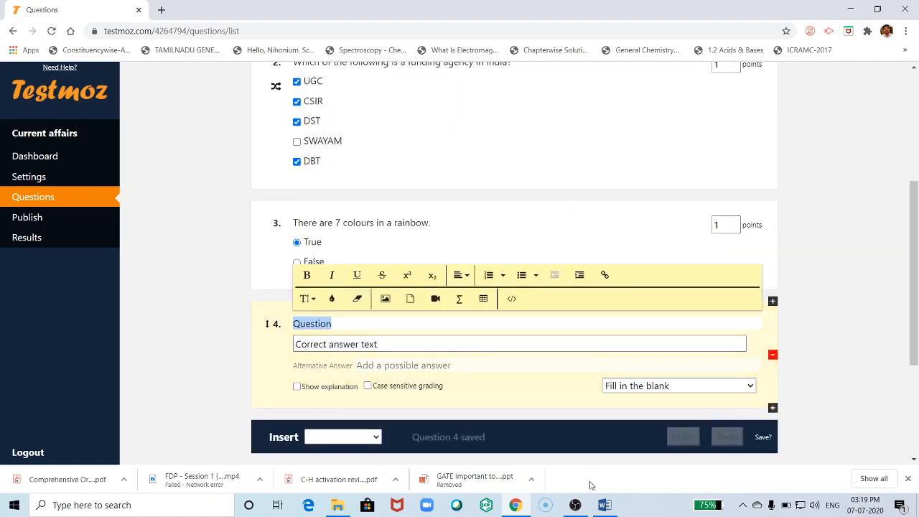
click(604, 504)
scroll(460, 352, down, 6)
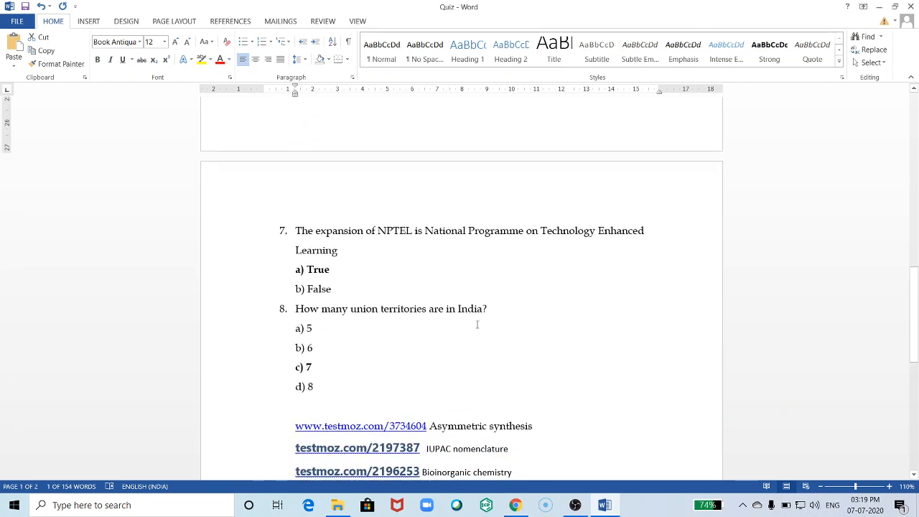
drag(492, 308, 294, 310)
key(ctrl+c)
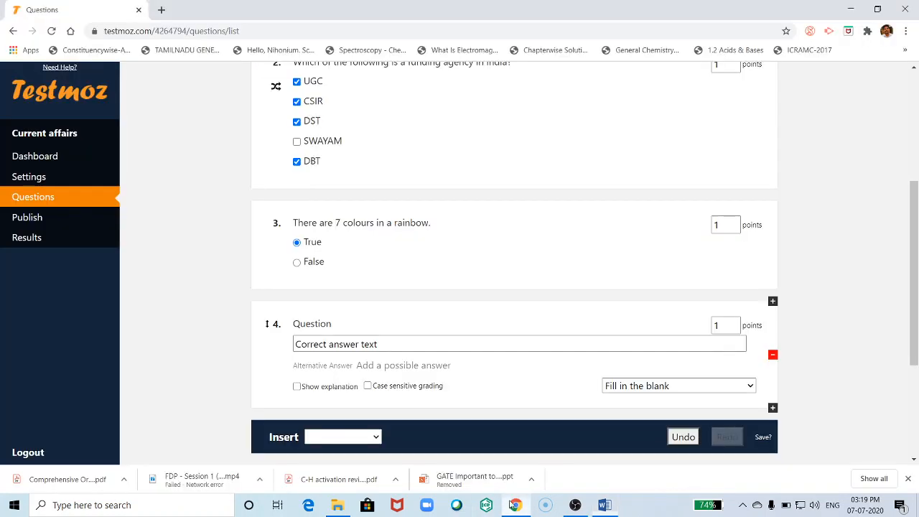
click(515, 505)
double_click(319, 326)
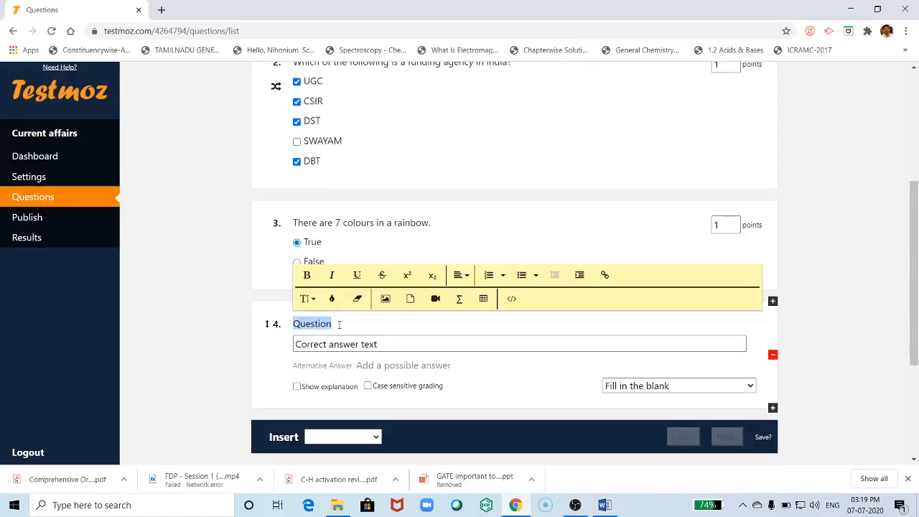
key(ctrl+v)
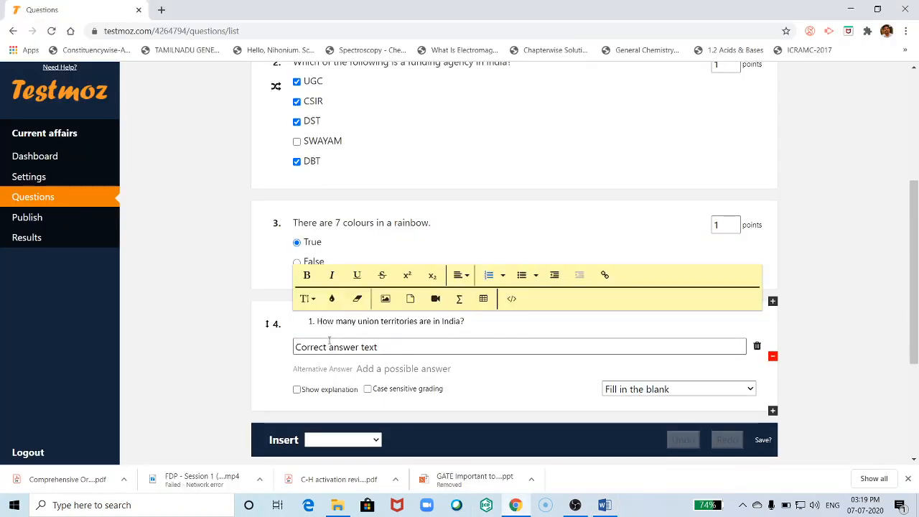
key(BackSpace)
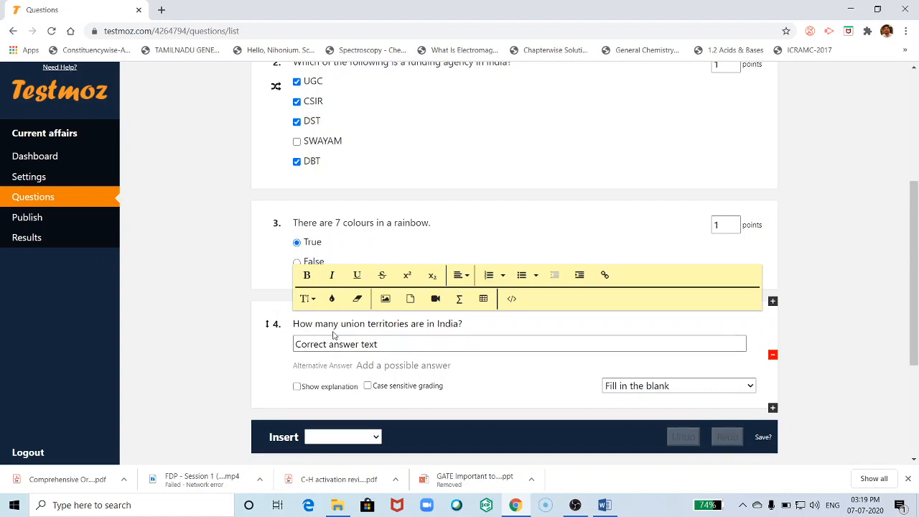
- Reword it to 'There are ...... union territories in India.' with 7 as the answer
drag(342, 324, 301, 326)
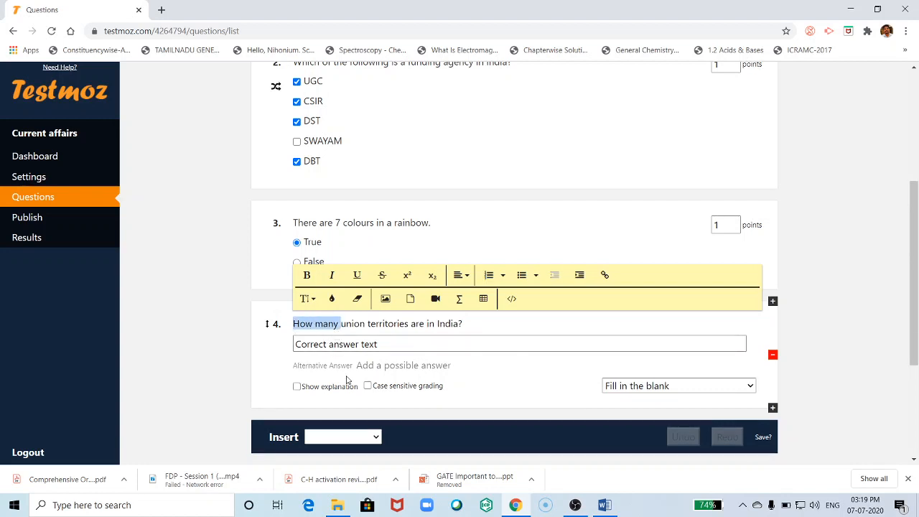
text(The)
text(re are )
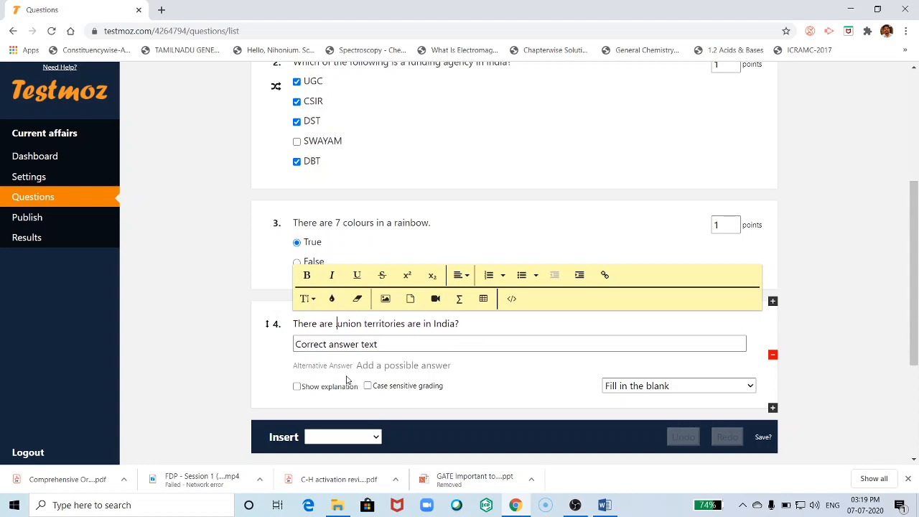
text(..................)
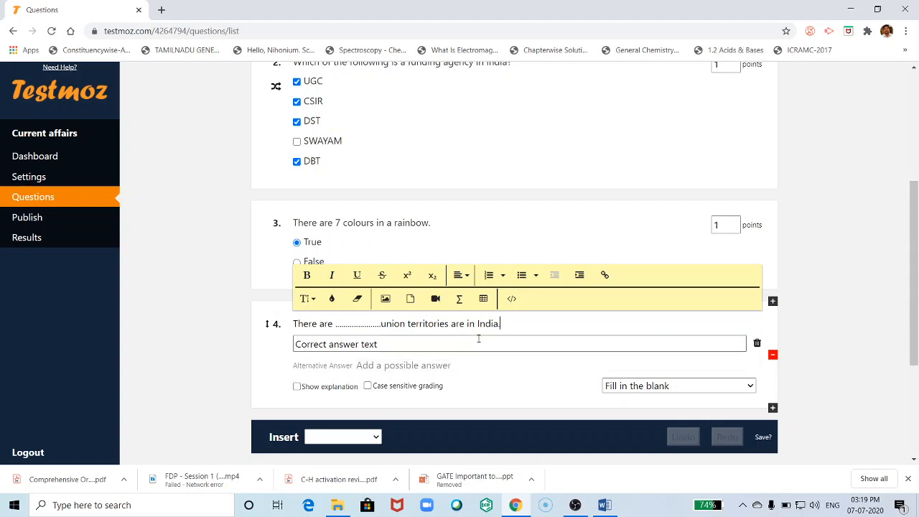
double_click(458, 323)
key(BackSpace)
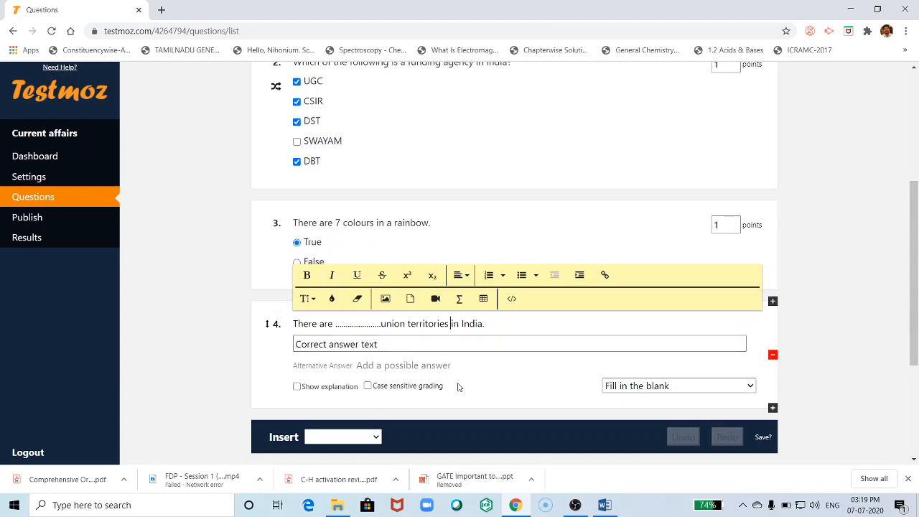
click(362, 344)
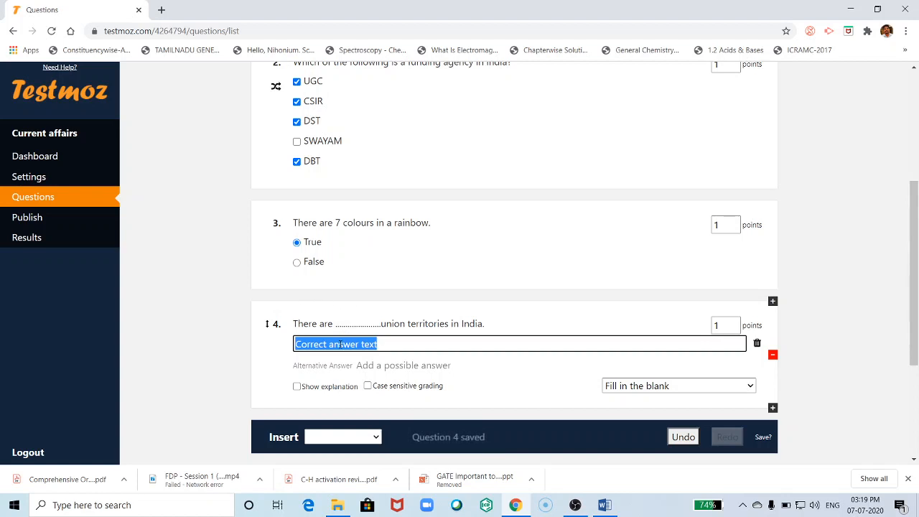
text(7)
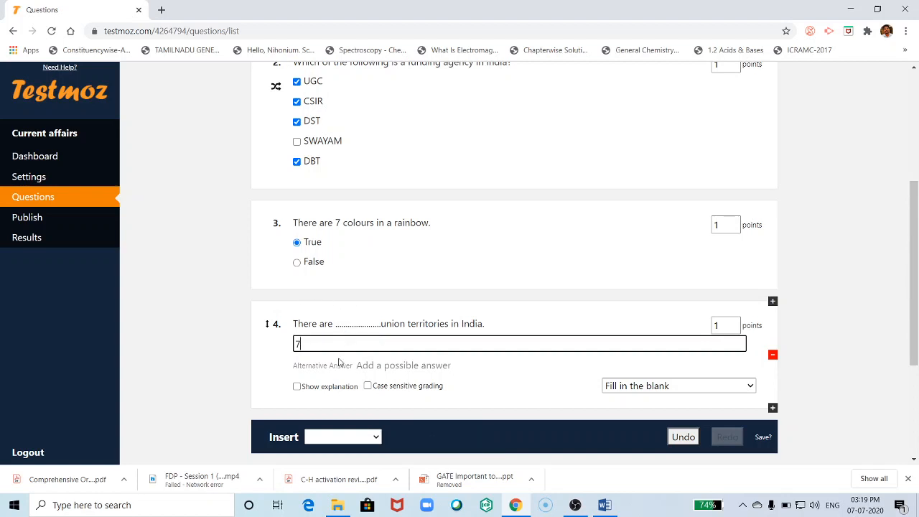
scroll(338, 361, down, 2)
- Add 'seven' as an alternative accepted answer for question 4 and enable case-sensitive grading
click(263, 239)
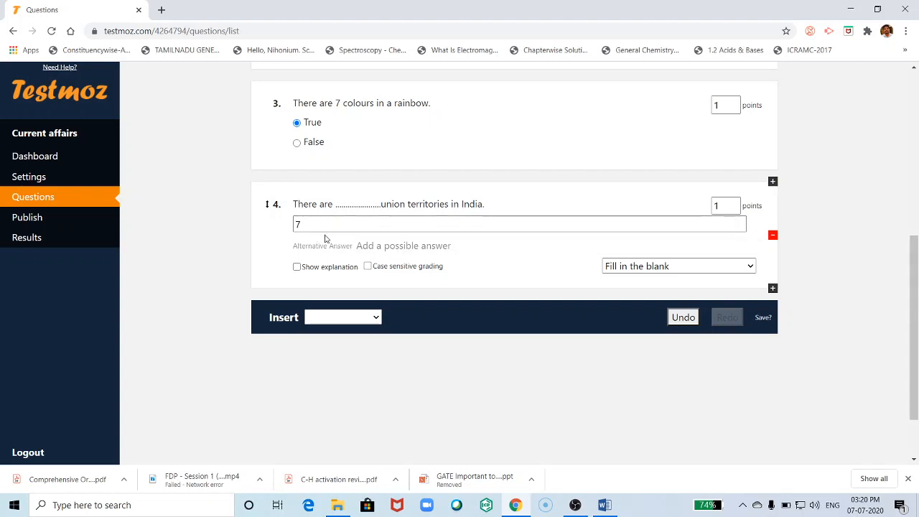
click(401, 247)
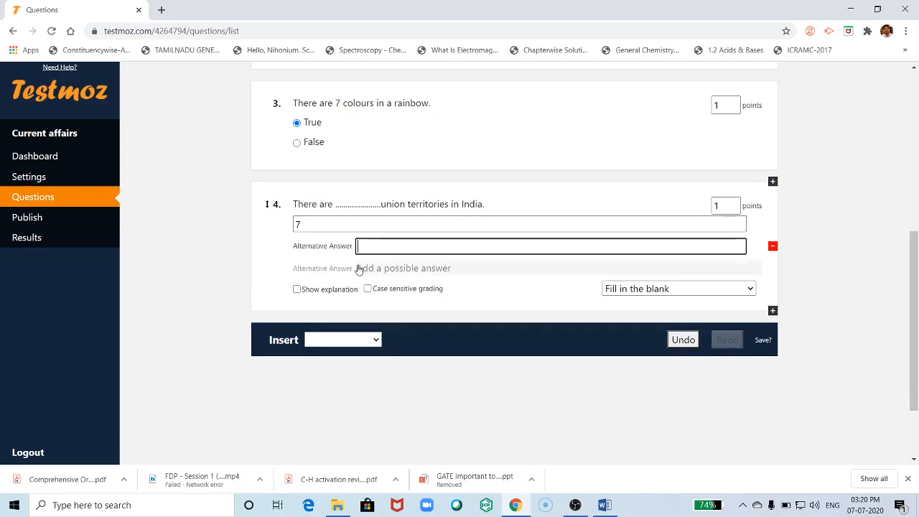
text(seven)
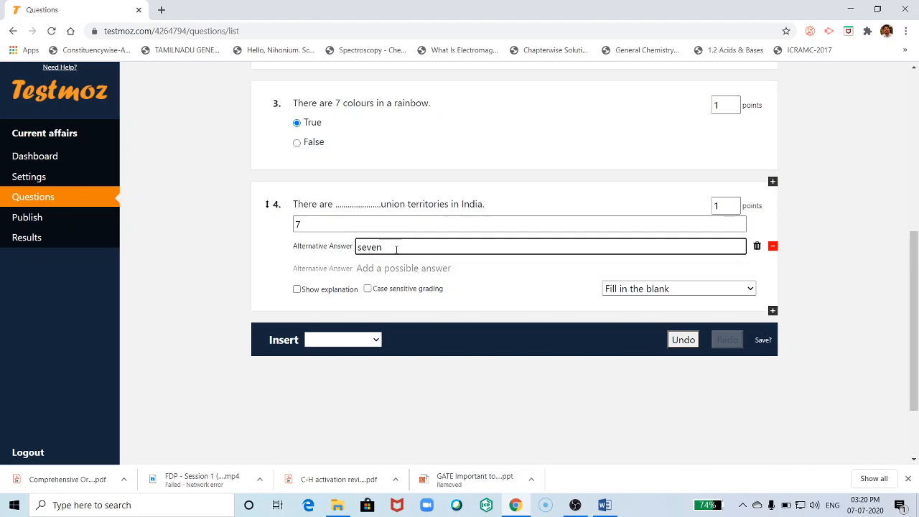
click(368, 289)
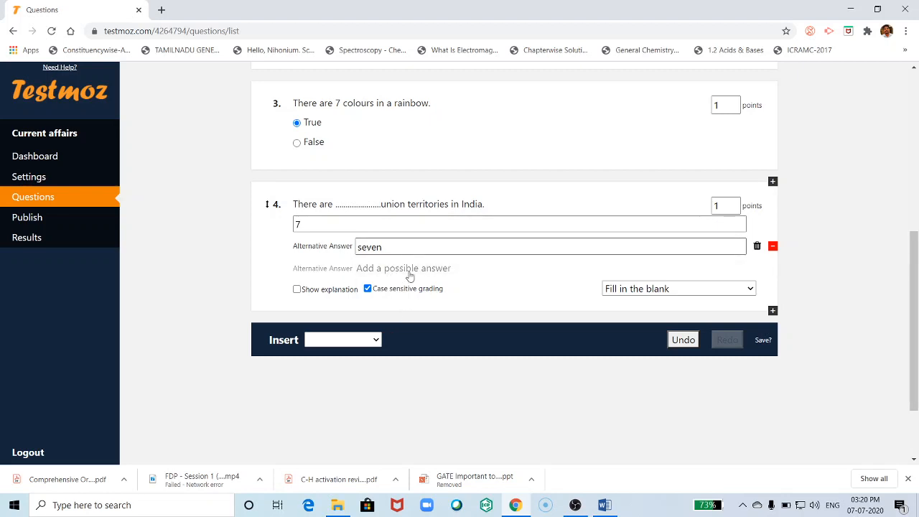
- Look at the list of question types, then close it without adding a question
scroll(397, 321, up, 1)
scroll(387, 399, down, 1)
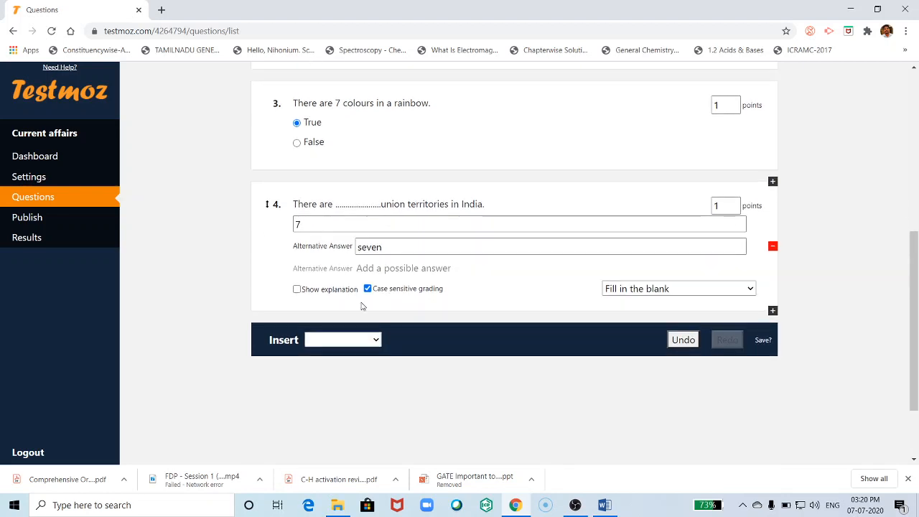
scroll(390, 338, up, 3)
scroll(388, 368, down, 2)
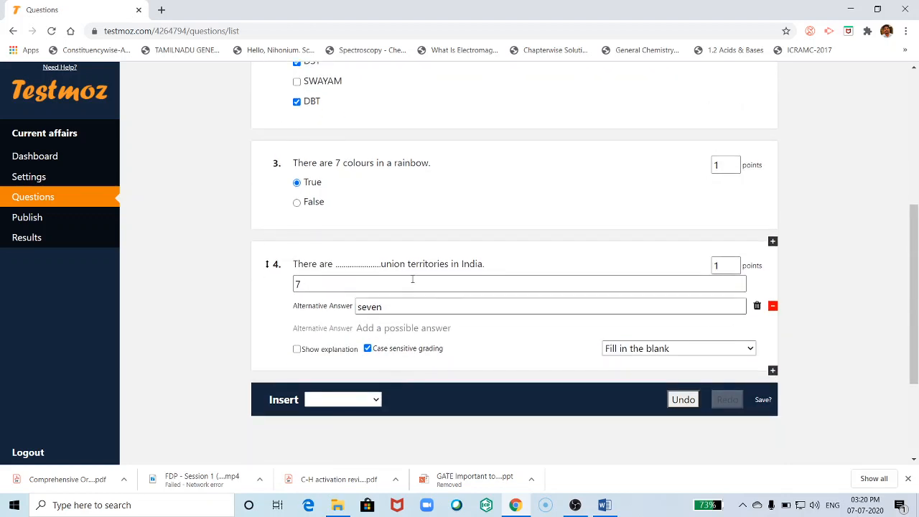
click(377, 400)
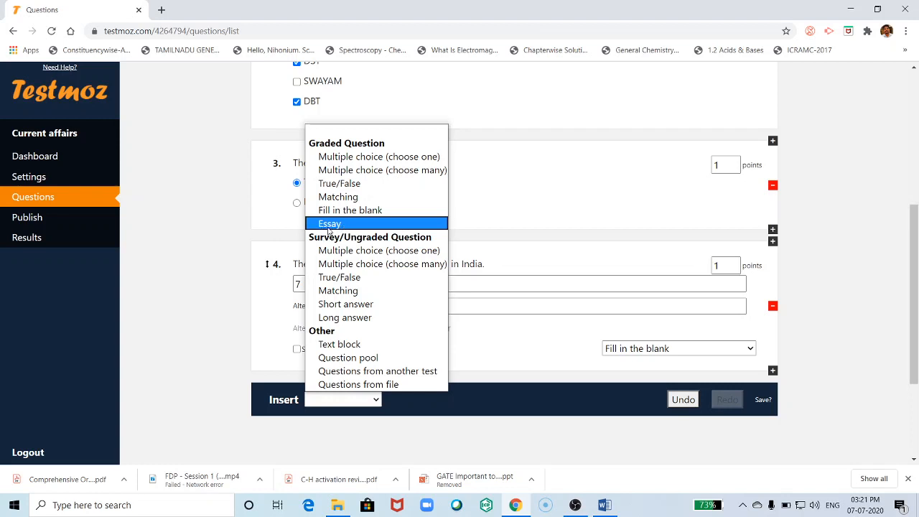
click(250, 302)
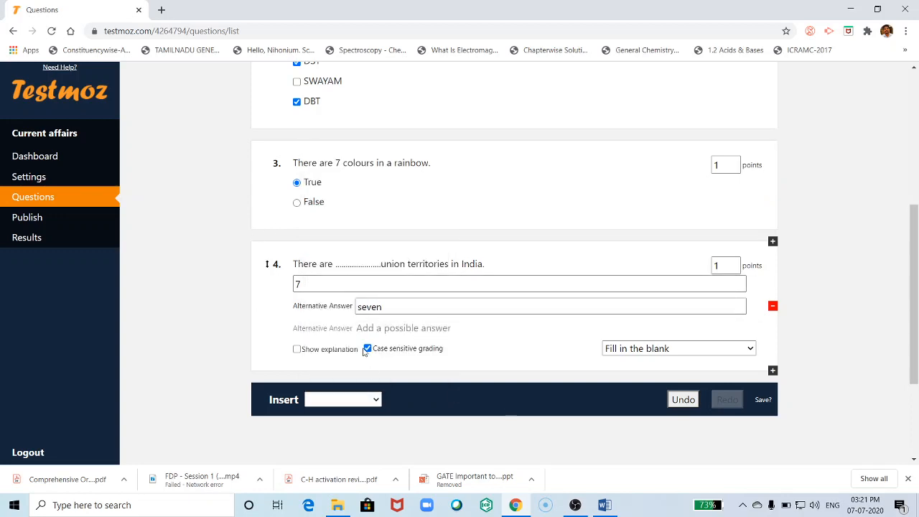
scroll(345, 247, up, 5)
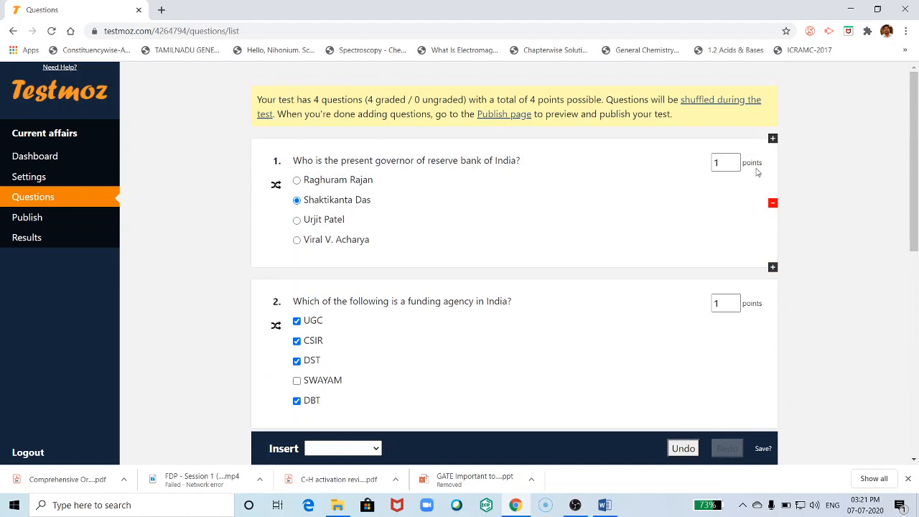
- Set questions 2, 3 and 4 to 2 points each
click(719, 162)
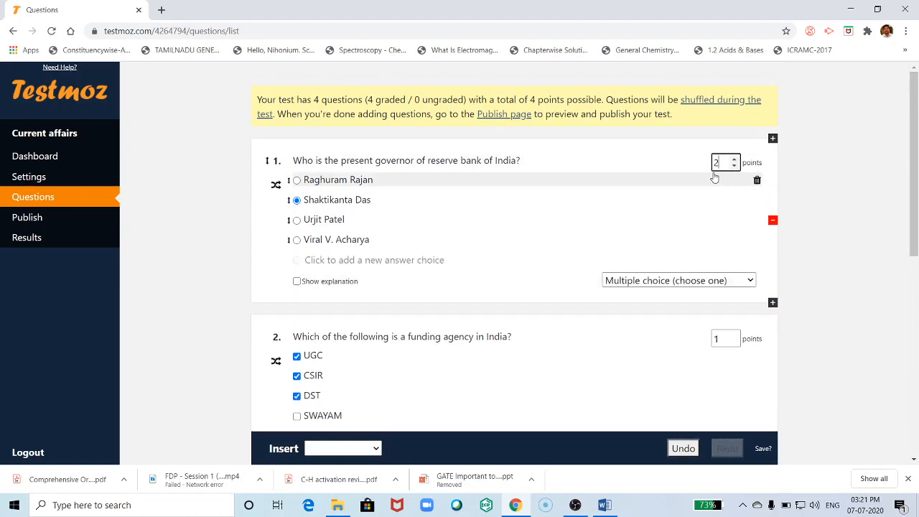
scroll(733, 313, down, 1)
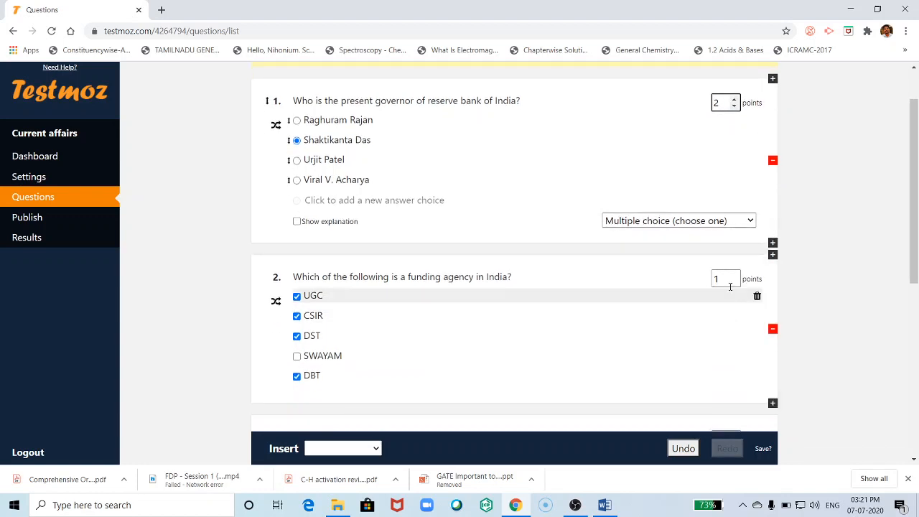
click(722, 279)
text(2)
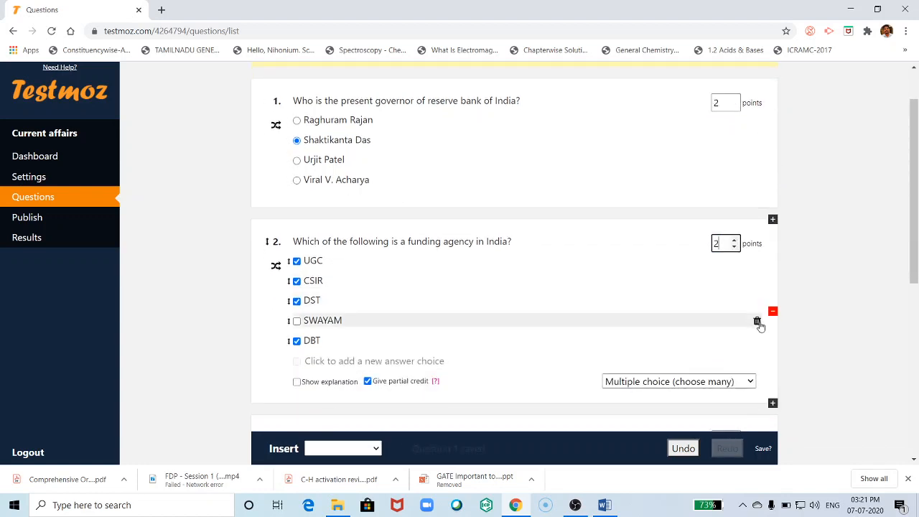
scroll(758, 323, down, 2)
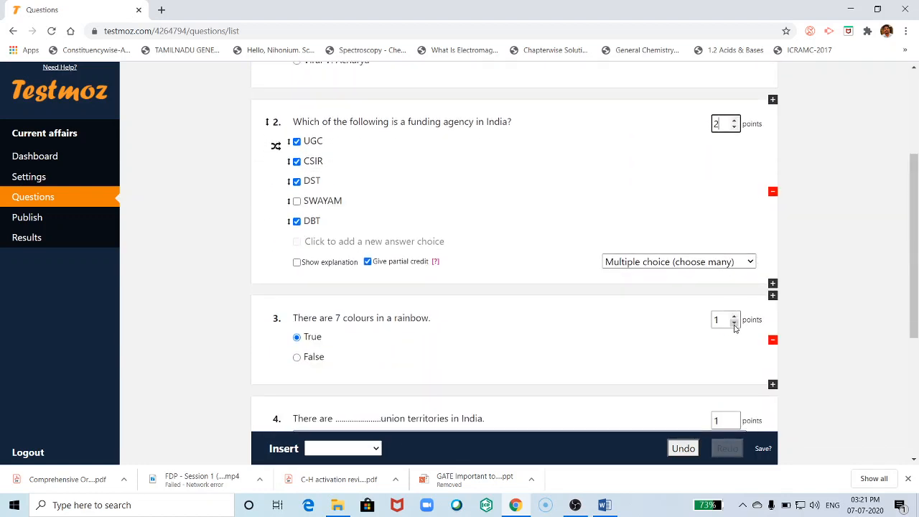
click(734, 322)
text(2)
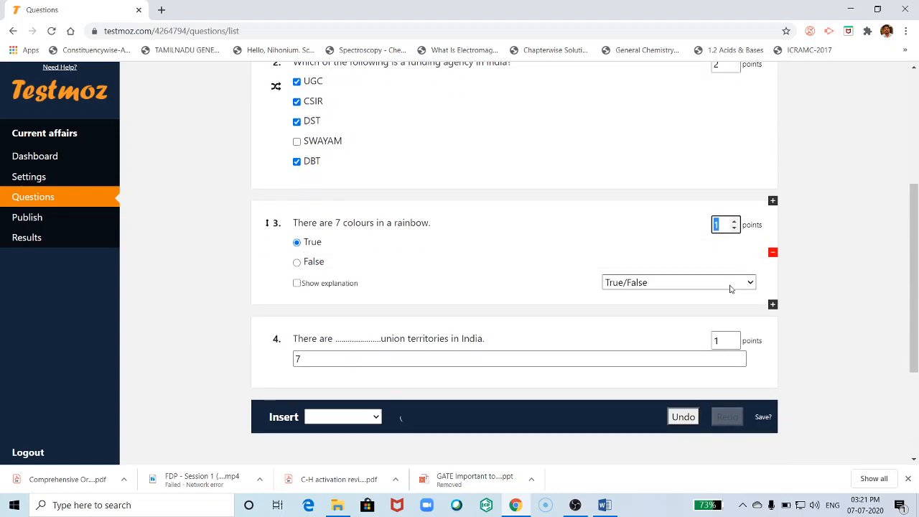
click(722, 340)
text(2)
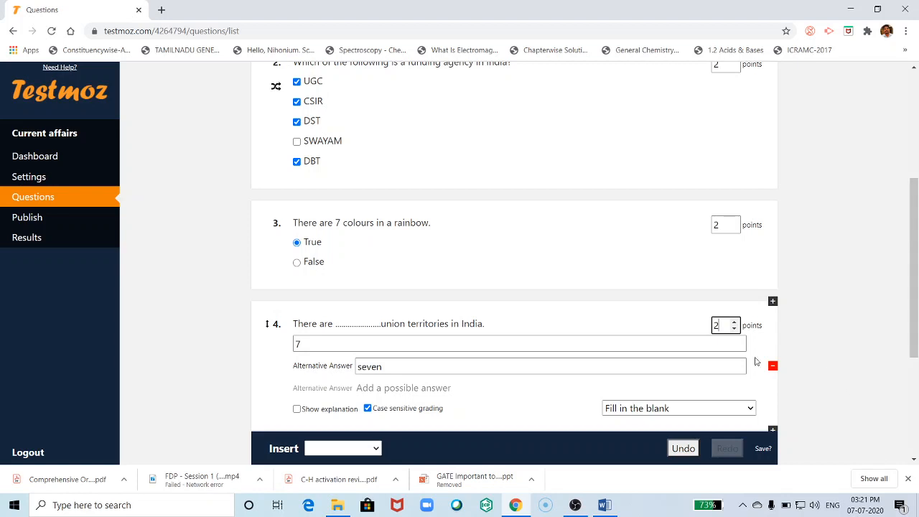
- Insert a new Multiple choice (choose one) question after question 4
scroll(394, 337, up, 2)
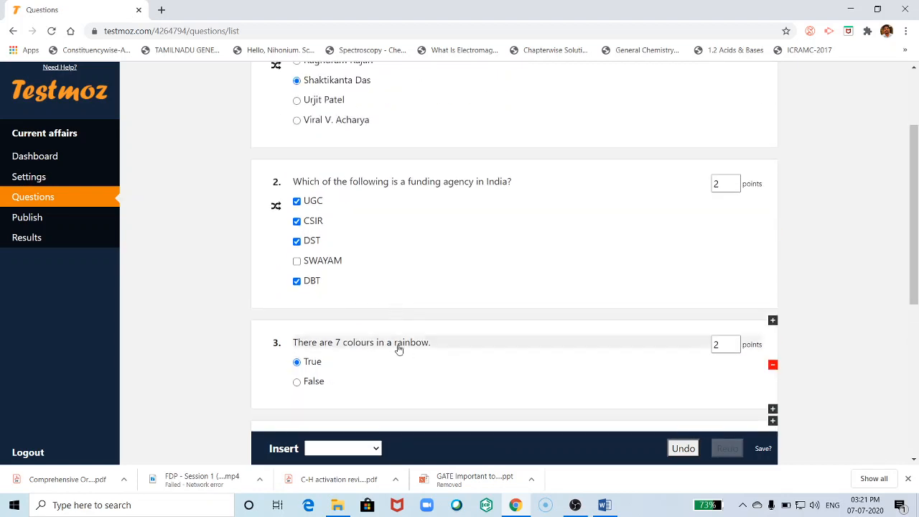
scroll(398, 350, down, 4)
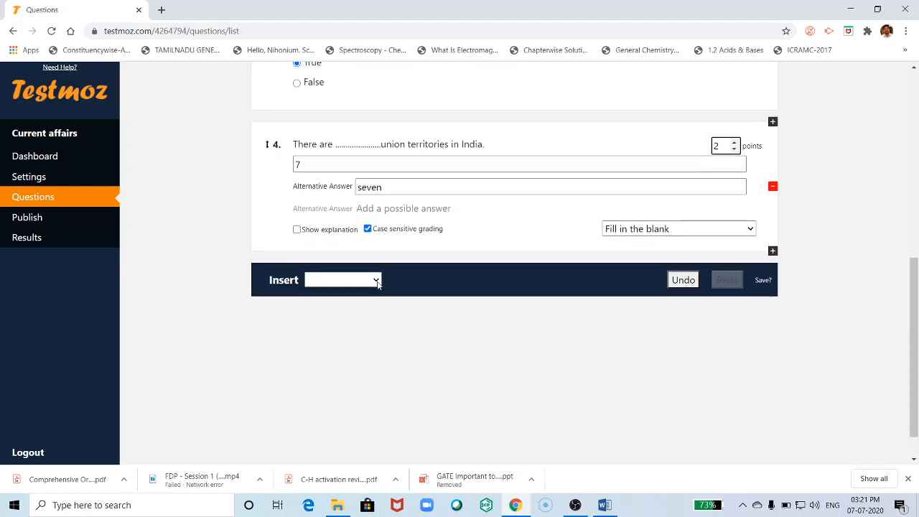
click(376, 282)
click(358, 38)
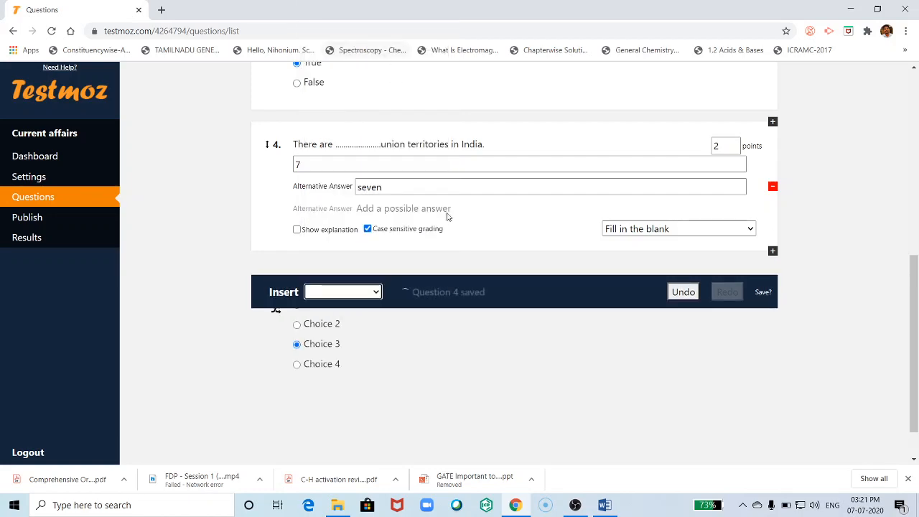
- Select and copy 'The capital of India is….' from the Word Quiz document, then return to Testmoz
click(608, 507)
scroll(417, 316, up, 3)
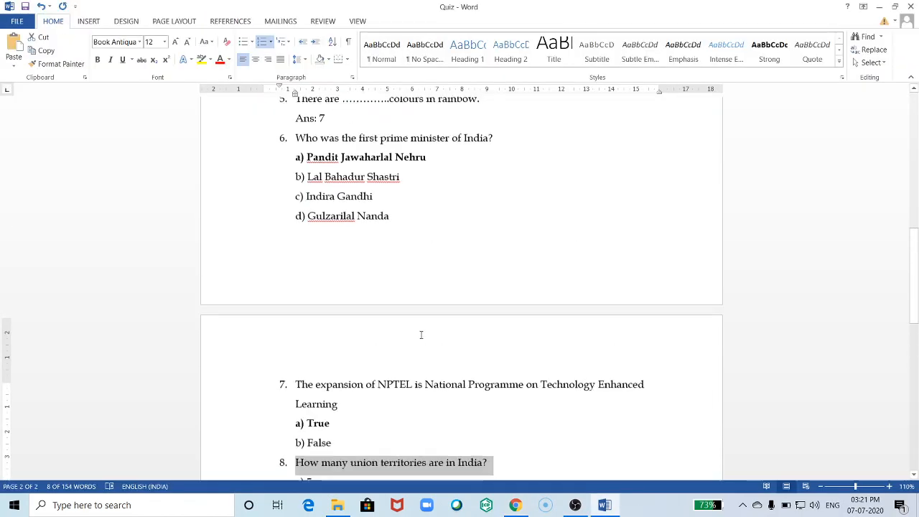
scroll(398, 400, down, 1)
scroll(388, 377, up, 3)
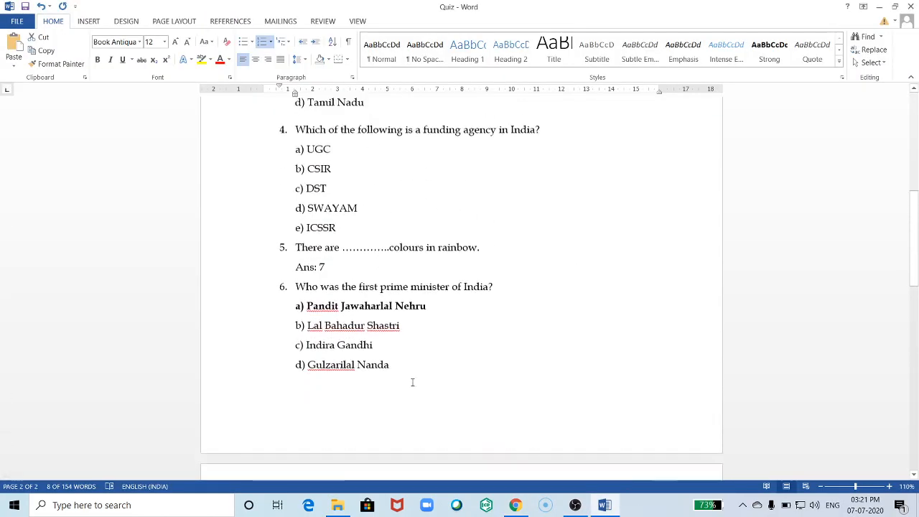
scroll(412, 382, up, 1)
scroll(402, 350, up, 5)
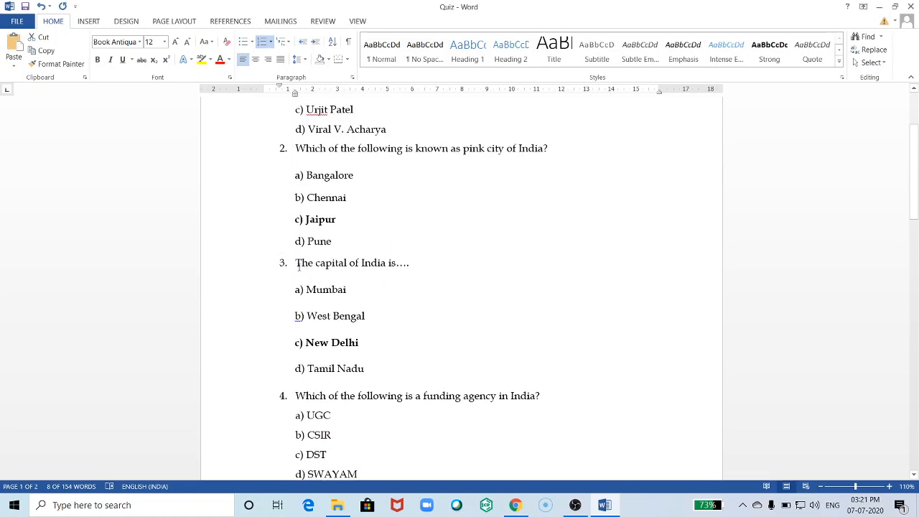
drag(309, 263, 420, 264)
key(ctrl+c)
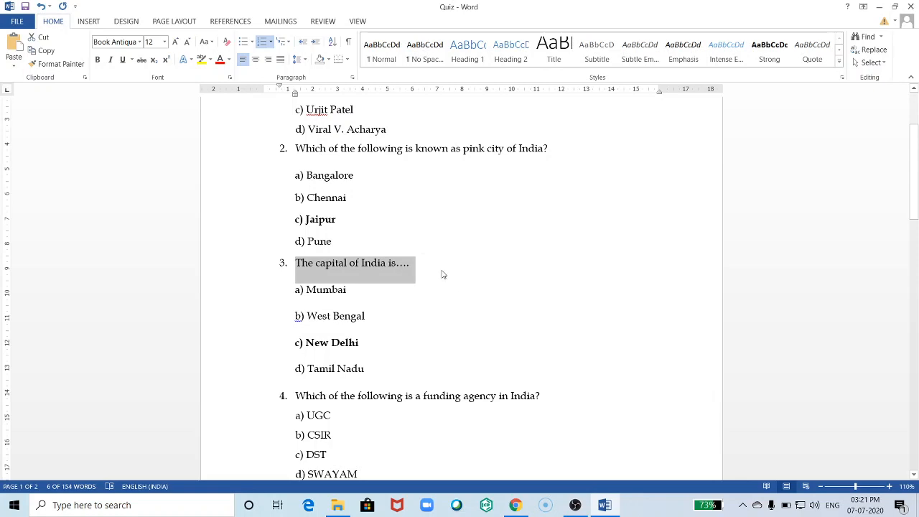
click(514, 504)
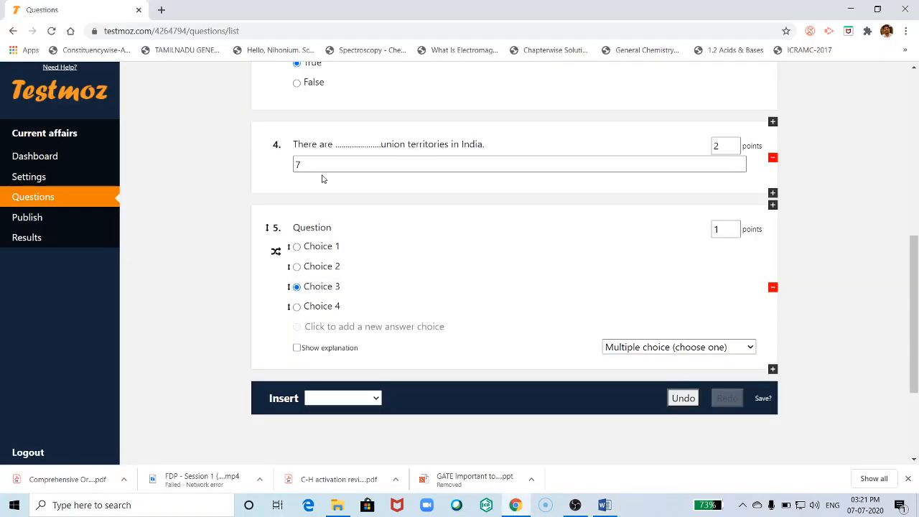
- Paste 'The capital of India is….' as question 5's text without the list numbering
double_click(316, 227)
key(ctrl+v)
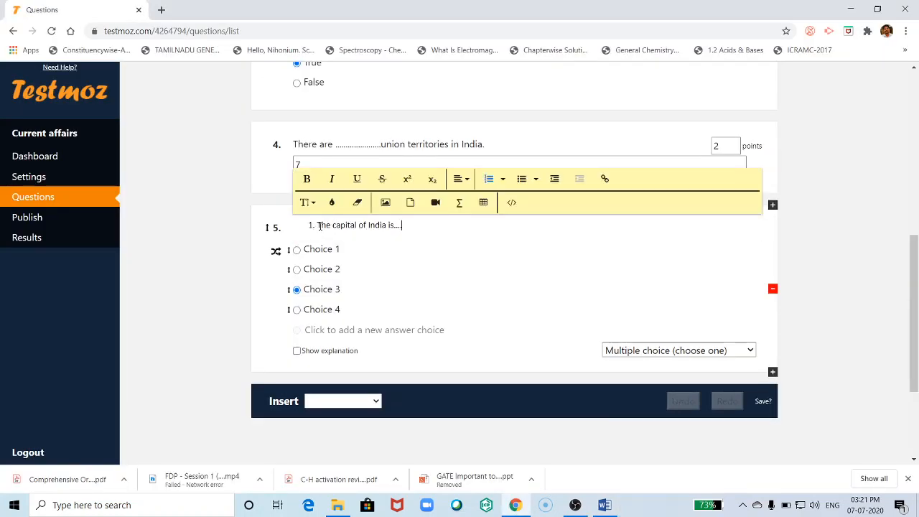
key(BackSpace)
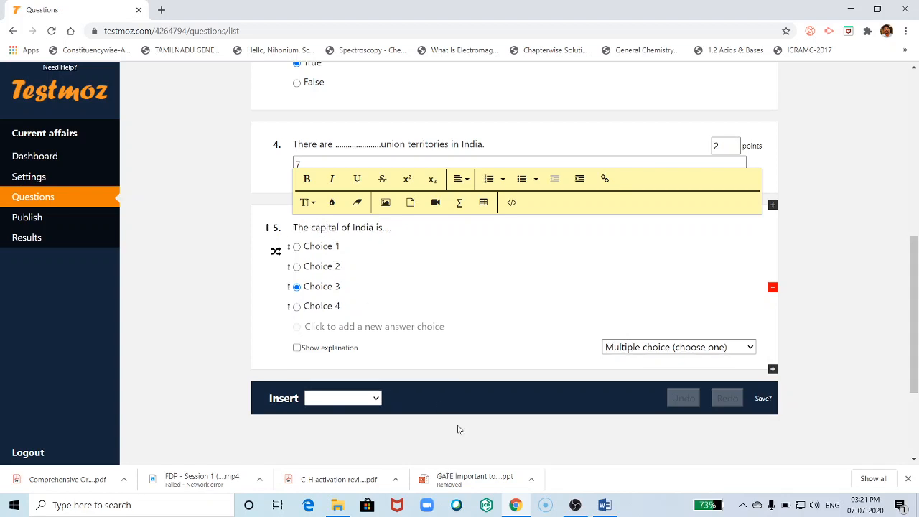
click(603, 506)
click(603, 506)
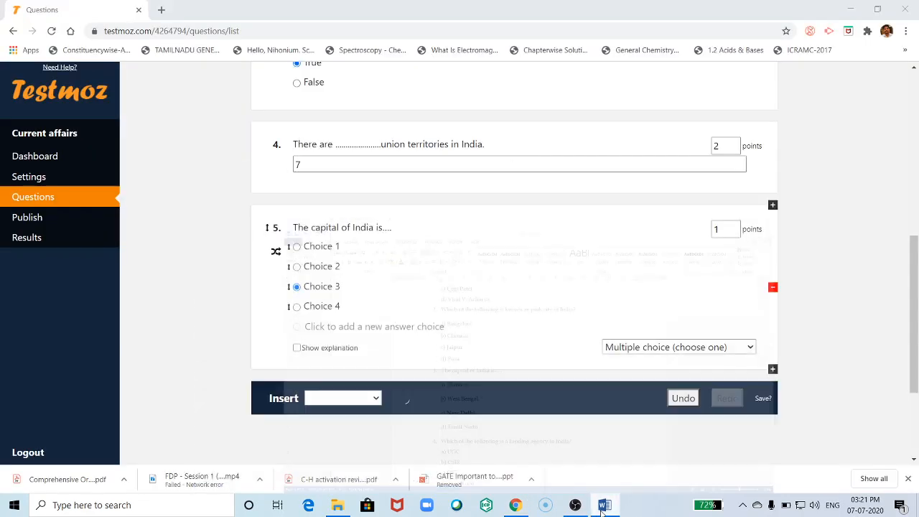
- Fill in the four choices: Mumbai, New Delhi, Chennai and Kerala
click(316, 246)
text(Mumbai)
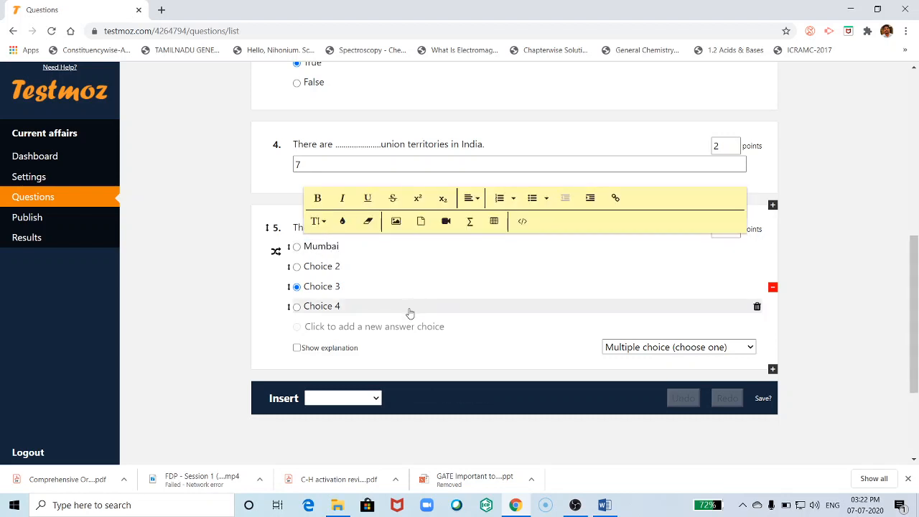
click(330, 265)
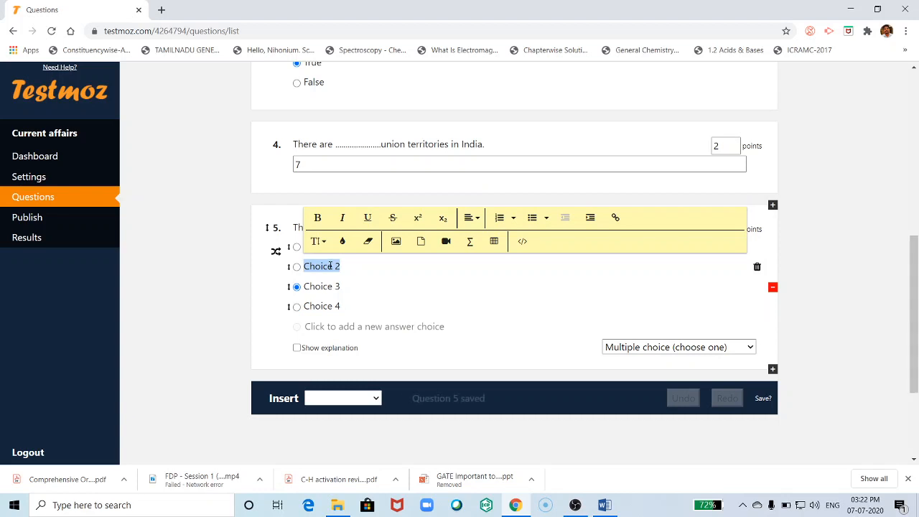
text(New D)
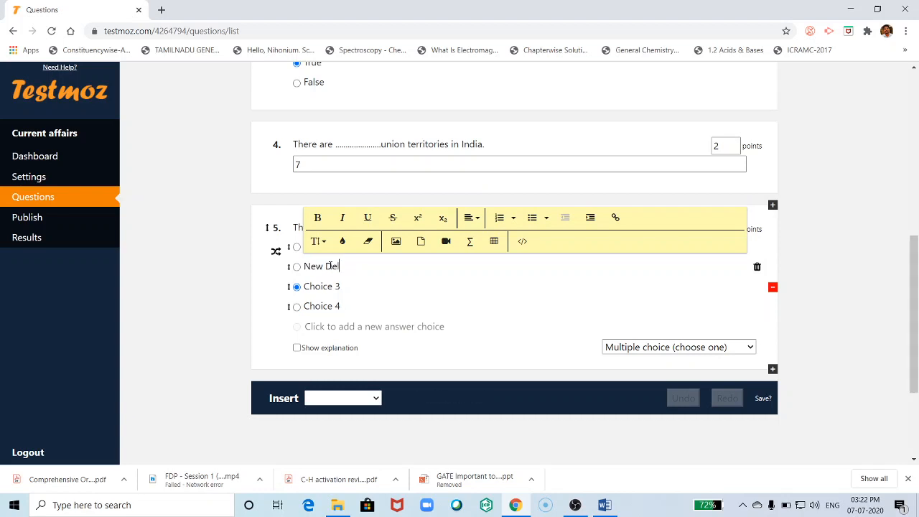
text(elhi)
click(322, 286)
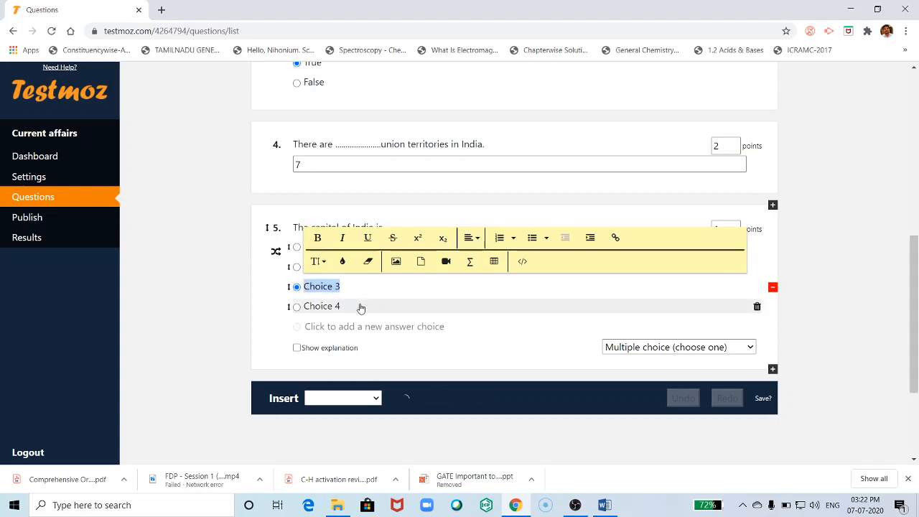
text(Chennai)
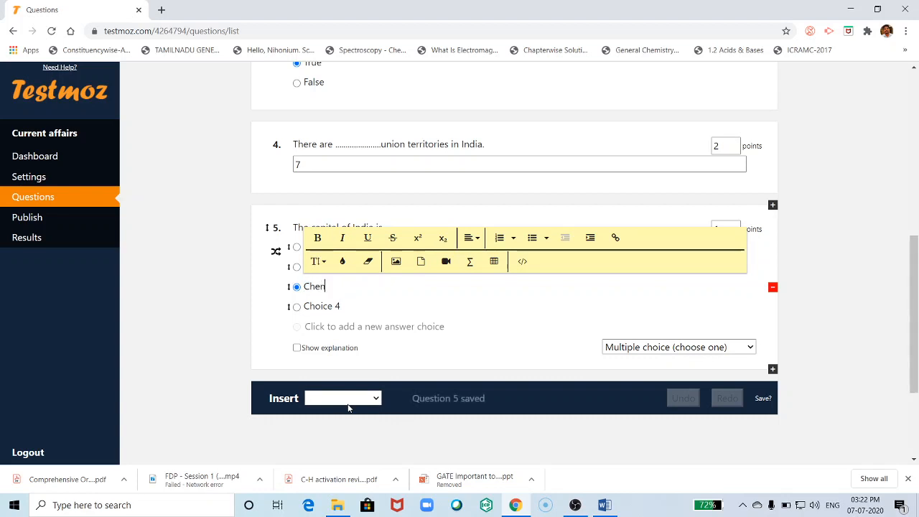
click(319, 305)
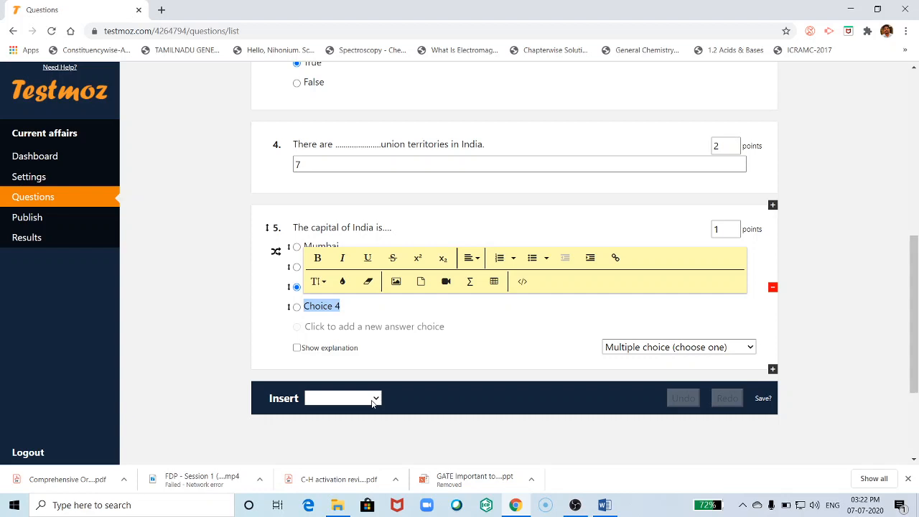
text(Kerala)
click(213, 306)
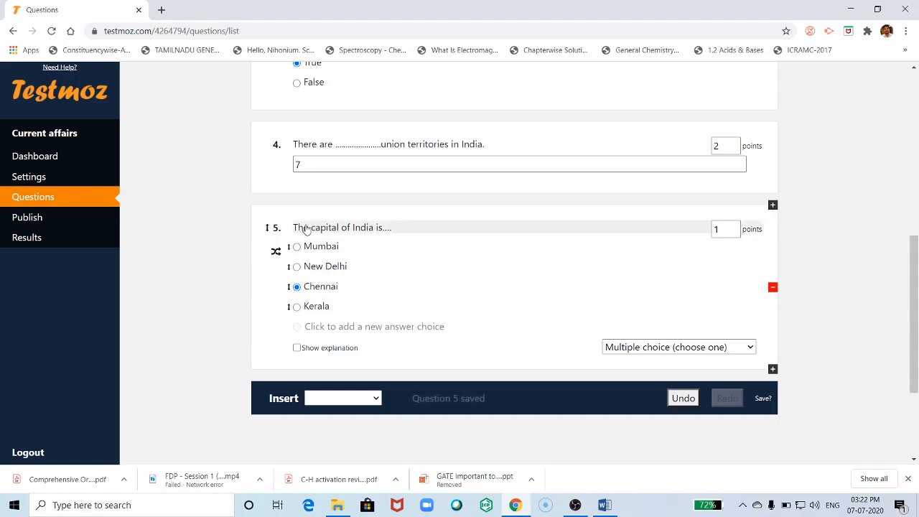
- Mark New Delhi as the correct answer and make question 5 worth 2 points
click(296, 267)
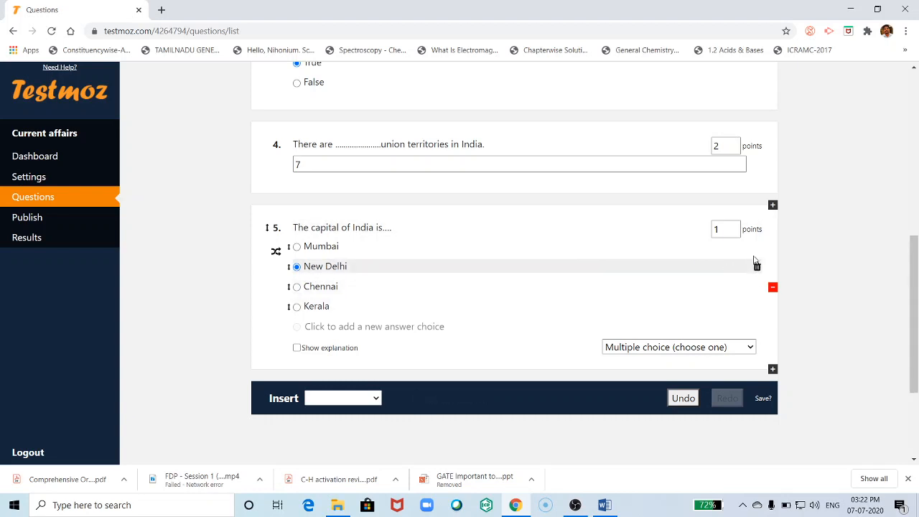
double_click(720, 233)
text(2)
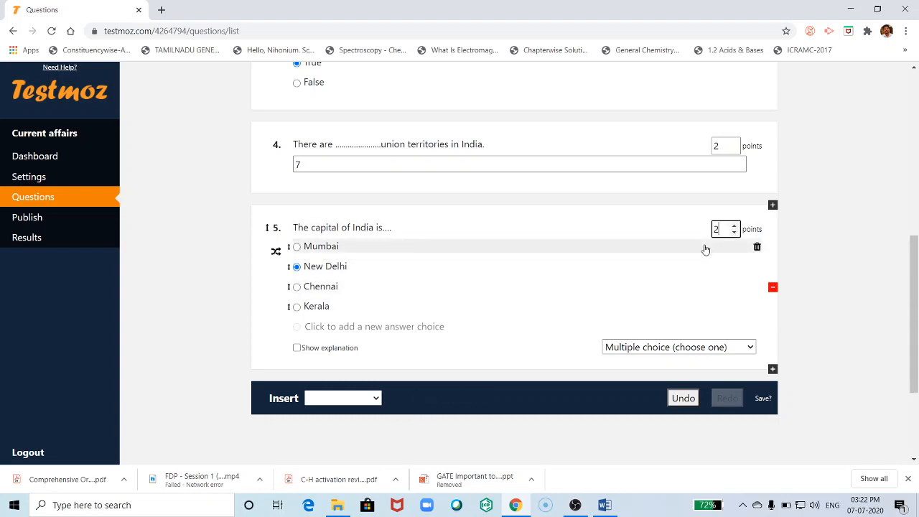
click(205, 331)
scroll(496, 345, up, 4)
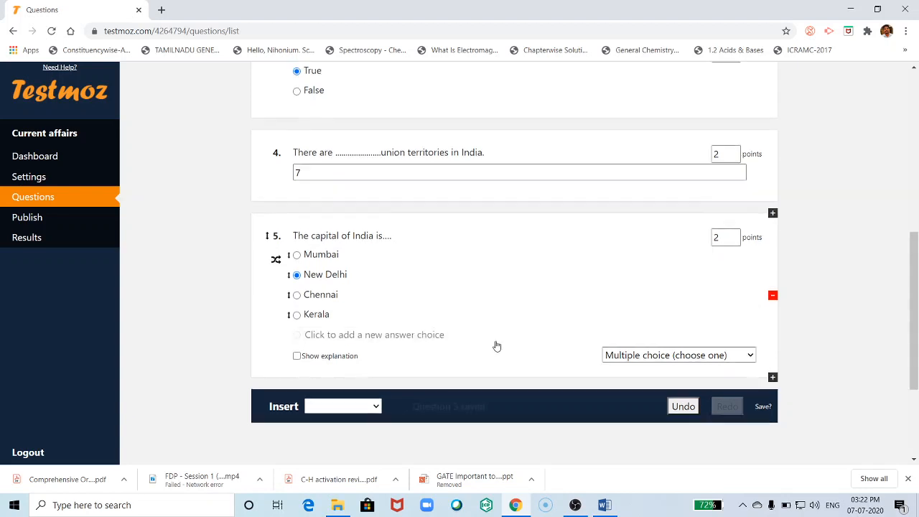
scroll(342, 335, up, 3)
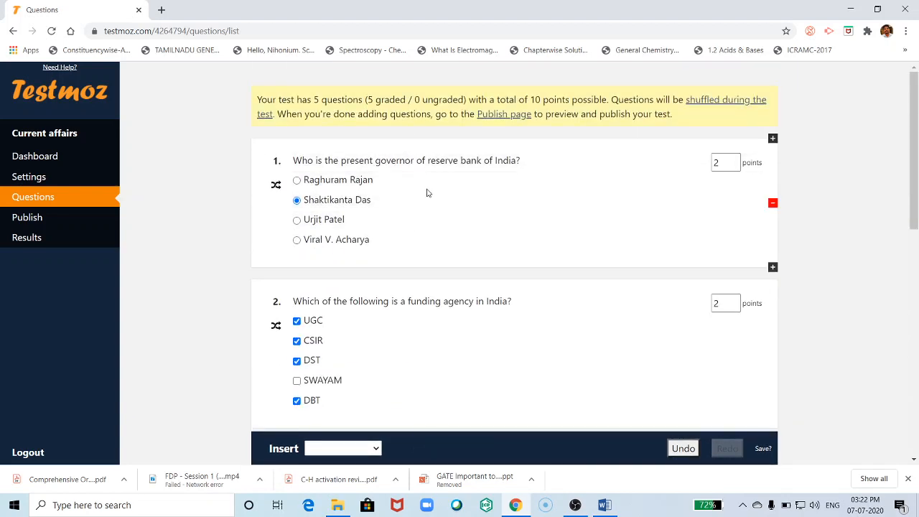
scroll(570, 378, down, 4)
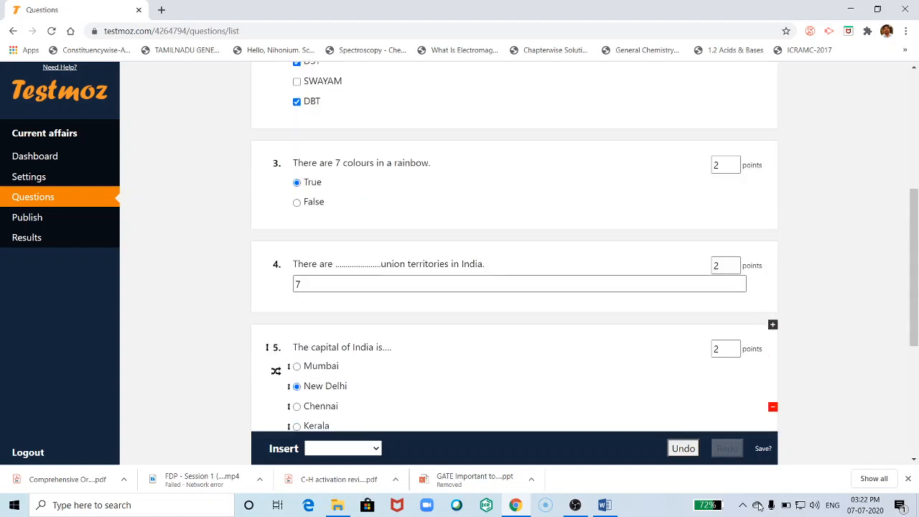
click(761, 449)
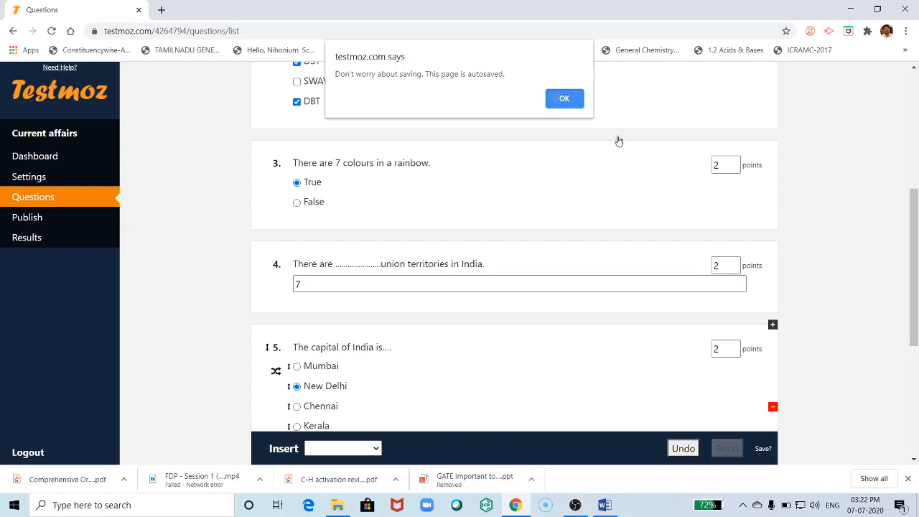
key(Return)
scroll(319, 250, down, 2)
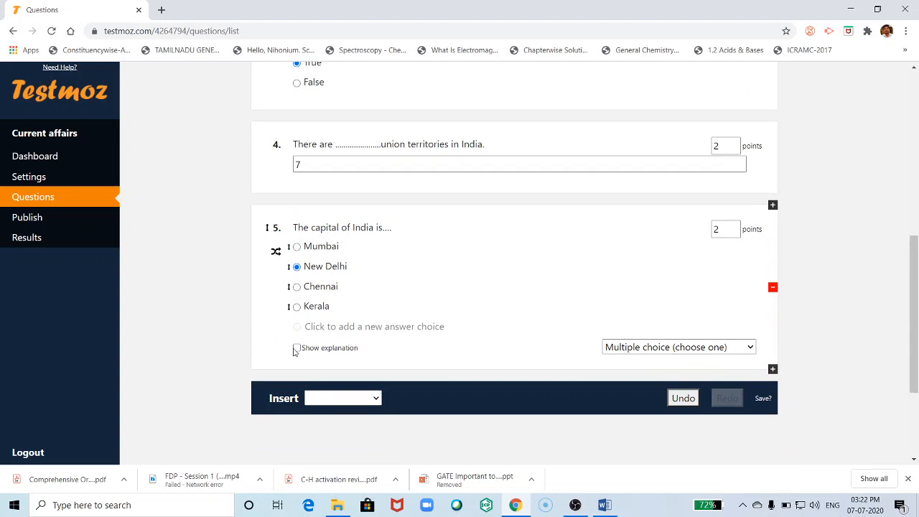
scroll(295, 349, up, 10)
scroll(316, 294, down, 10)
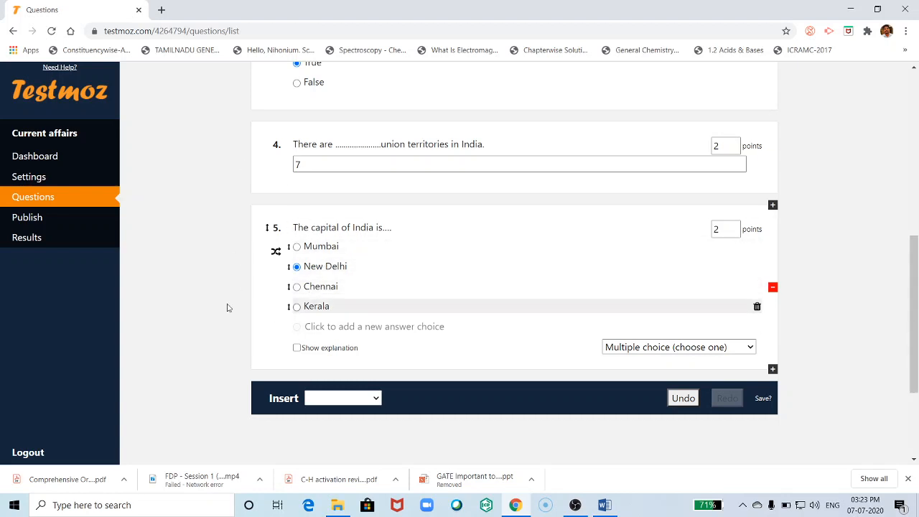
- Publish the Current affairs test and select its link testmoz.com/4264794
click(27, 223)
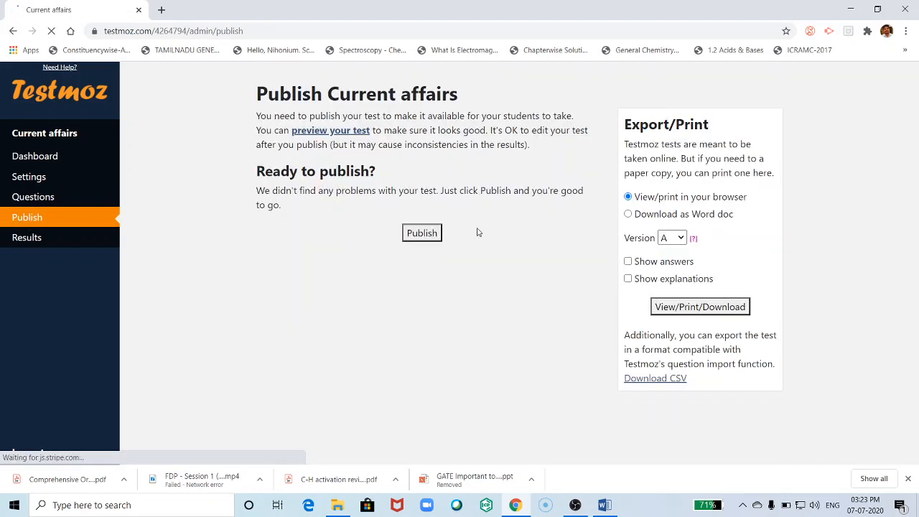
click(421, 232)
click(421, 233)
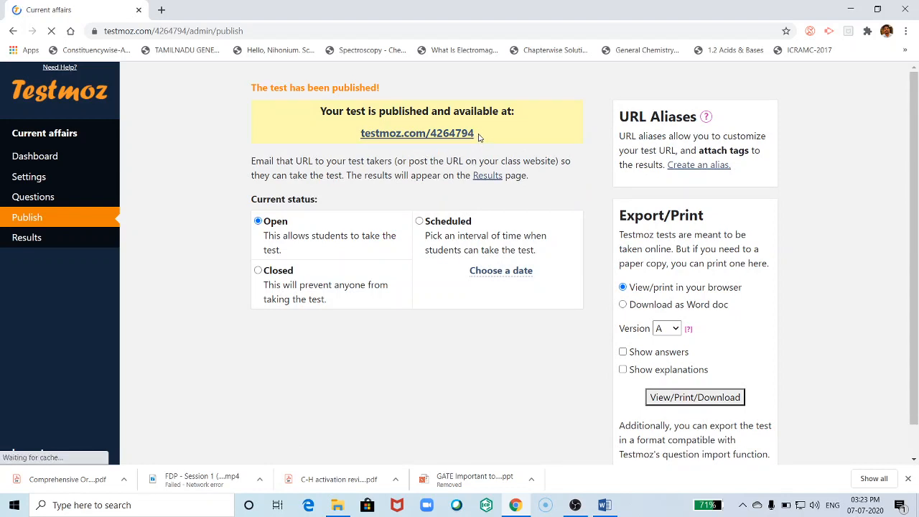
drag(486, 136, 360, 120)
key(ctrl+c)
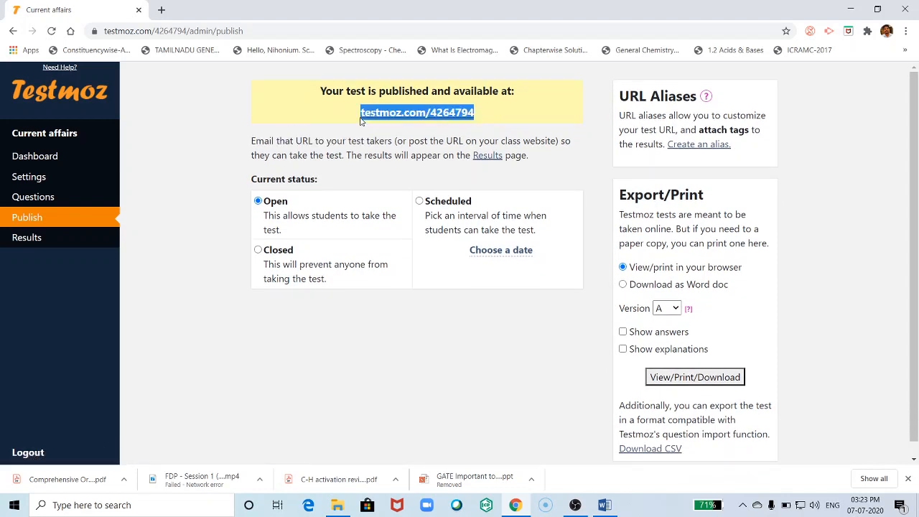
click(605, 504)
- Paste testmoz.com/4264794 on the line below the existing test links in the Quiz document
scroll(477, 366, down, 5)
scroll(477, 366, down, 10)
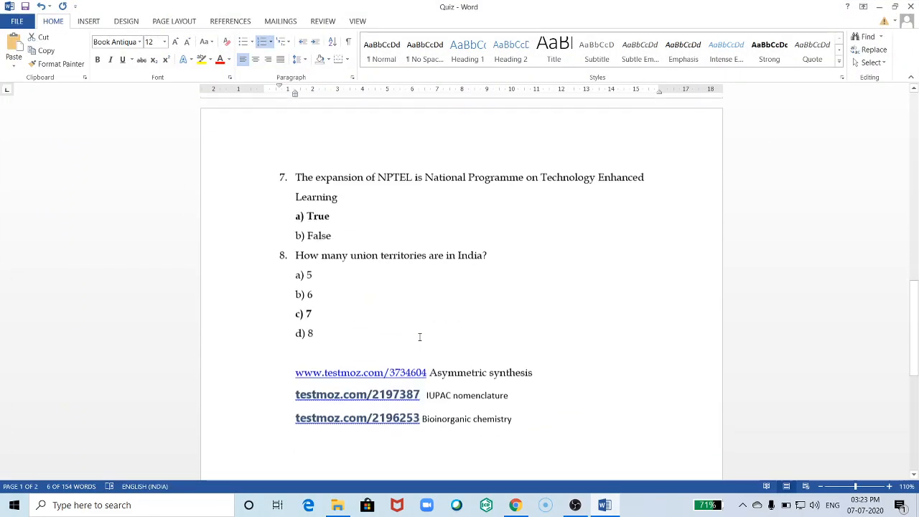
click(344, 266)
key(ctrl+v)
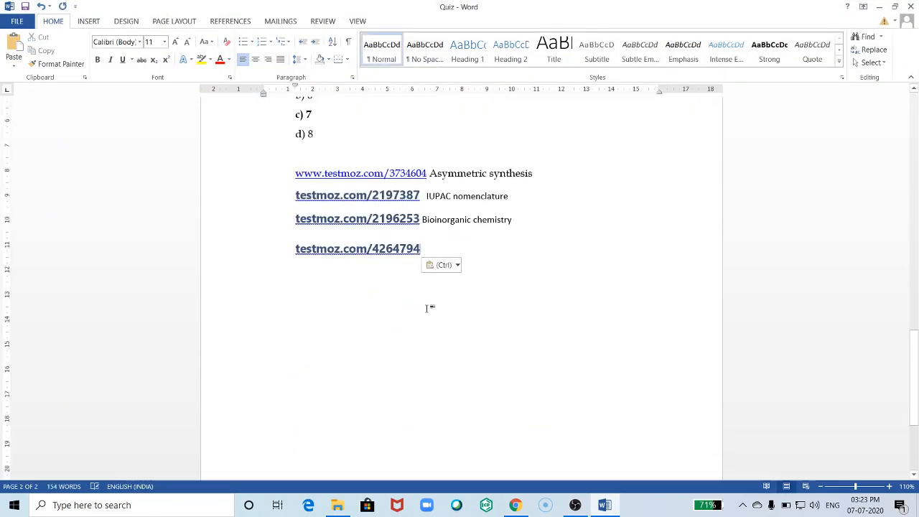
click(515, 504)
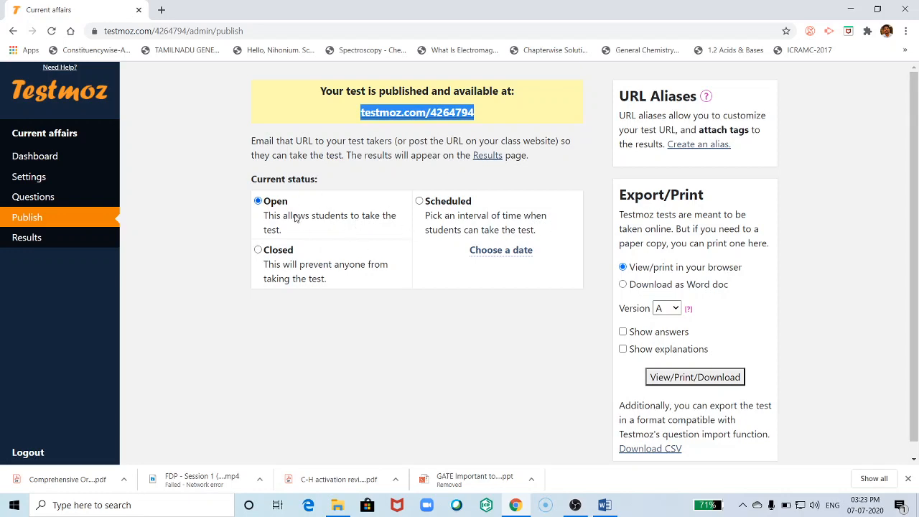
- Leave the test Open after dismissing the scheduling membership offer, and go to Settings
click(420, 202)
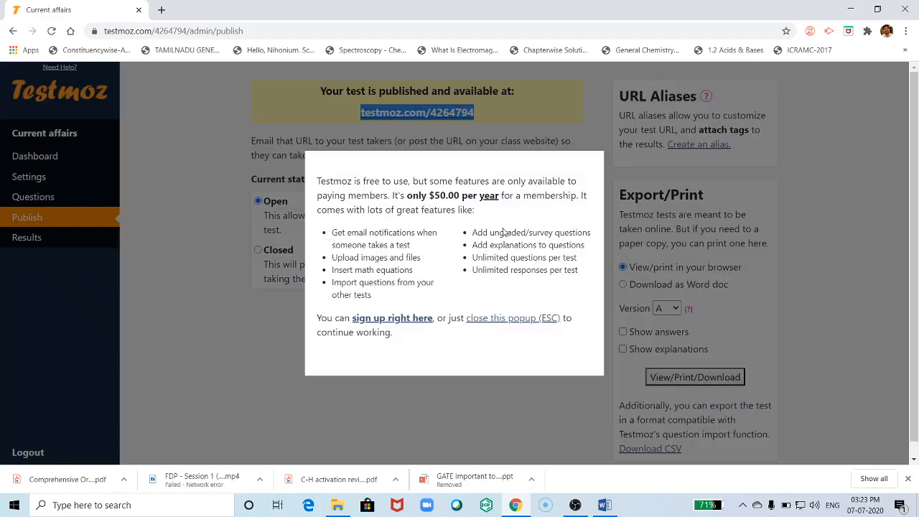
click(316, 376)
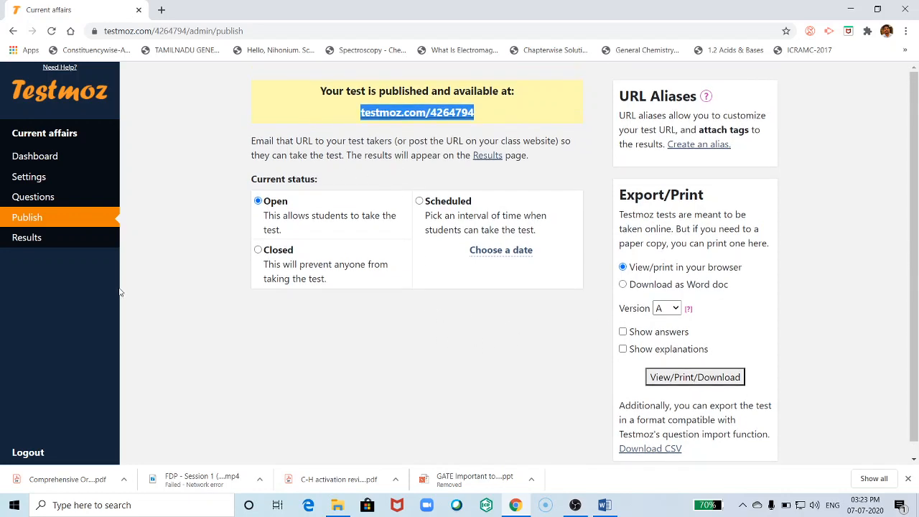
click(33, 186)
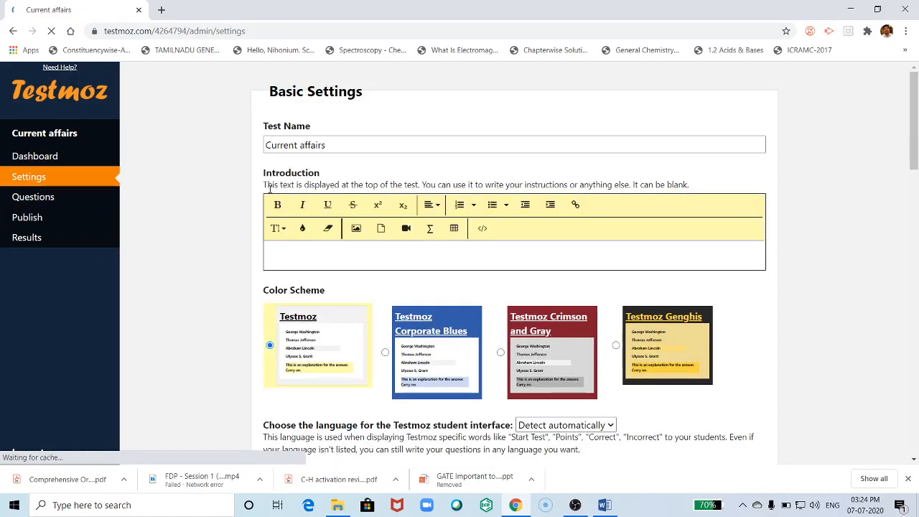
- Write the introduction lines College Name, Test number: 1, Marks: 10 and Maximum Time: 5 minutes
click(326, 144)
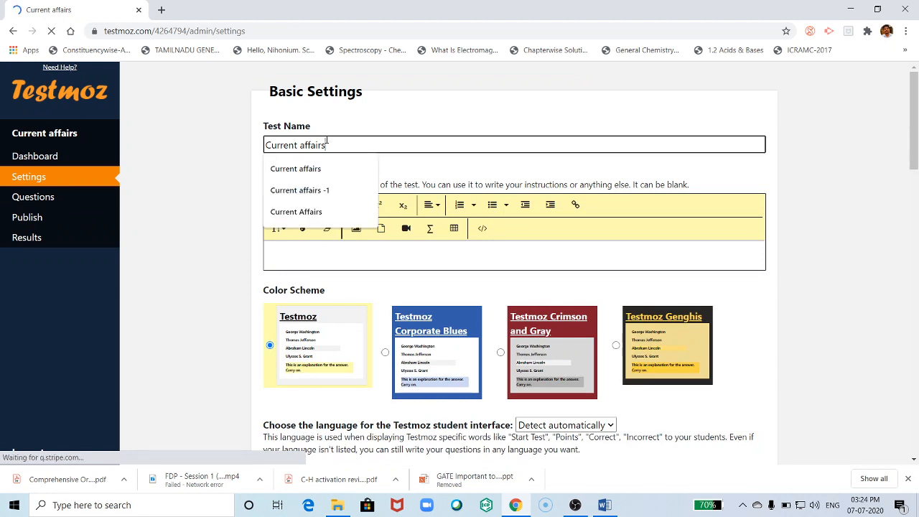
click(185, 166)
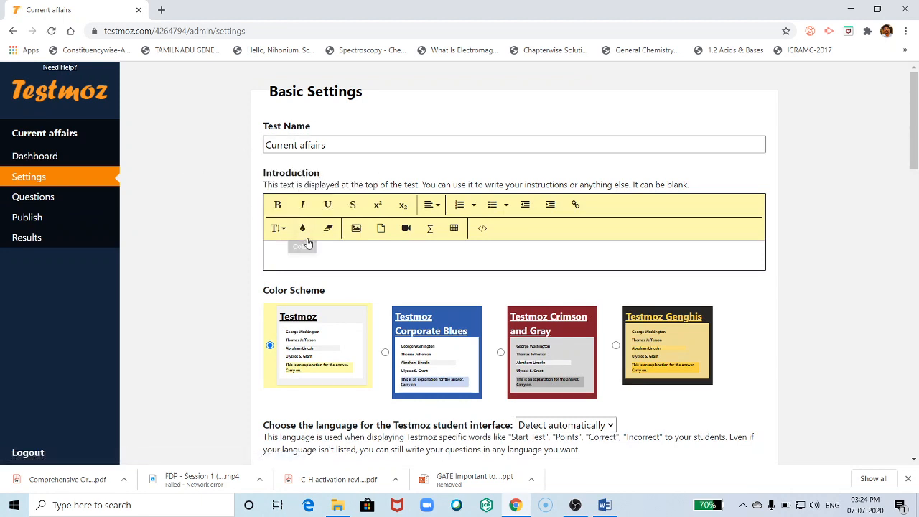
click(281, 249)
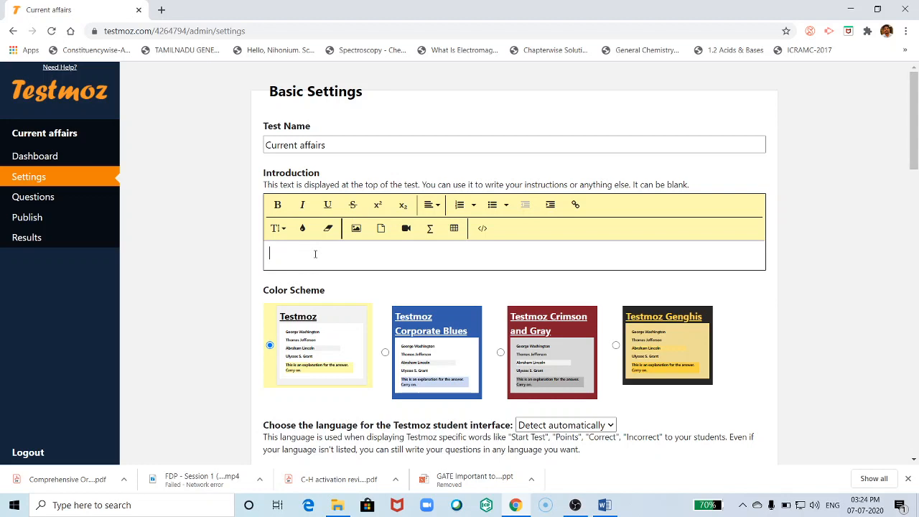
text(College Name)
key(Return)
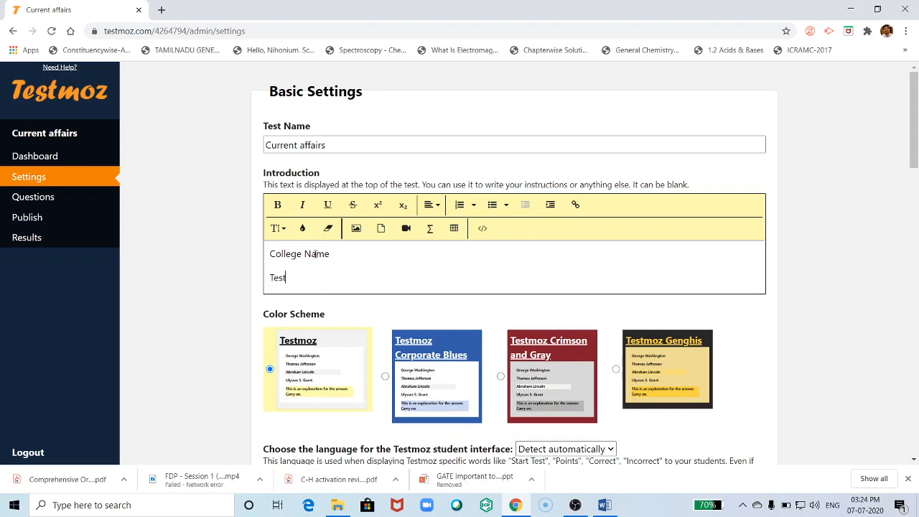
text(Test number: 1)
key(Return)
text(Max)
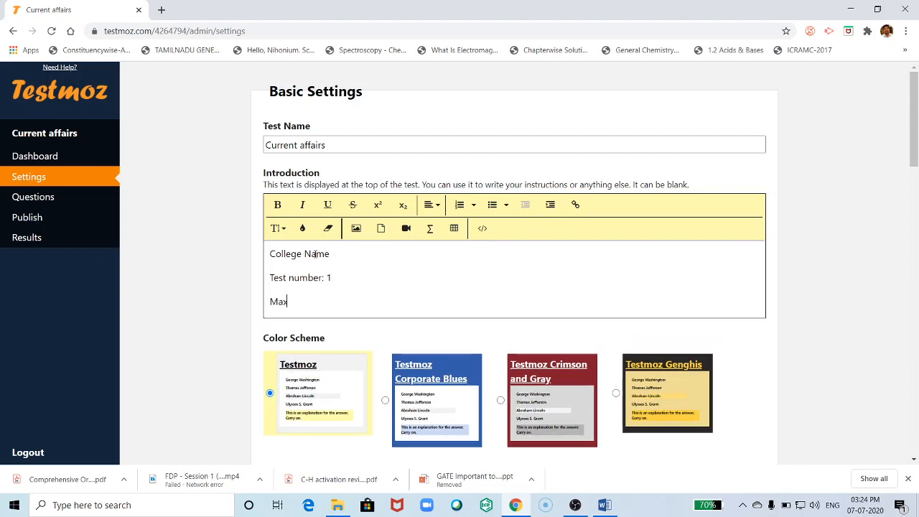
key(BackSpace)
key(BackSpace)
key(BackSpace)
key(Return)
text(Max)
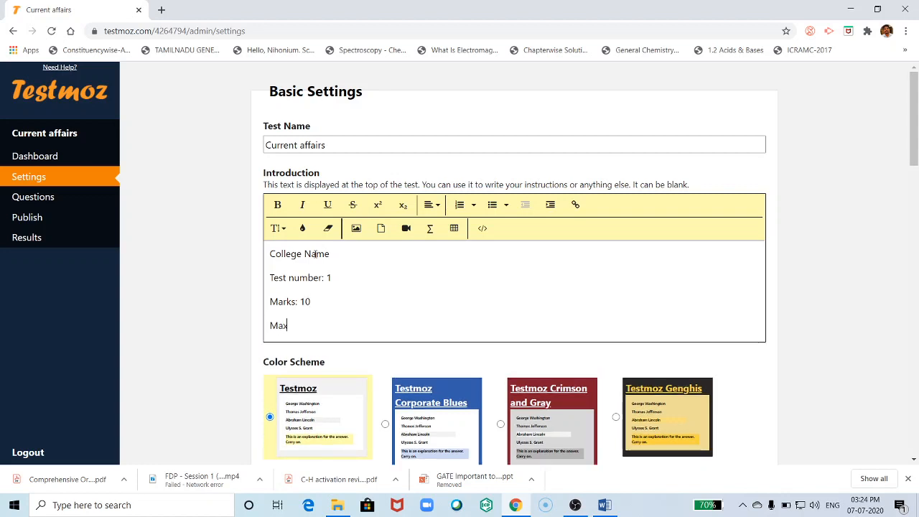
text(imum )
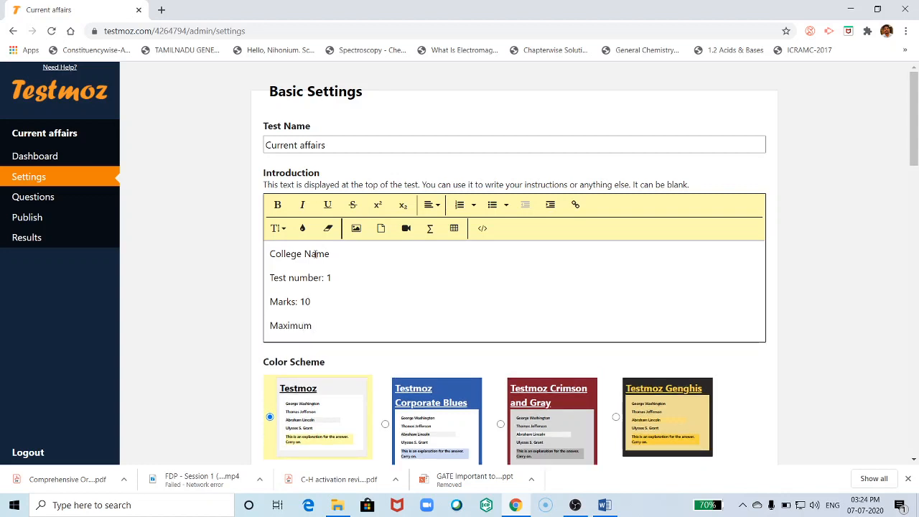
text(Time: 5 minutes)
- Make the four introduction lines bold, italic and red
drag(385, 327, 266, 253)
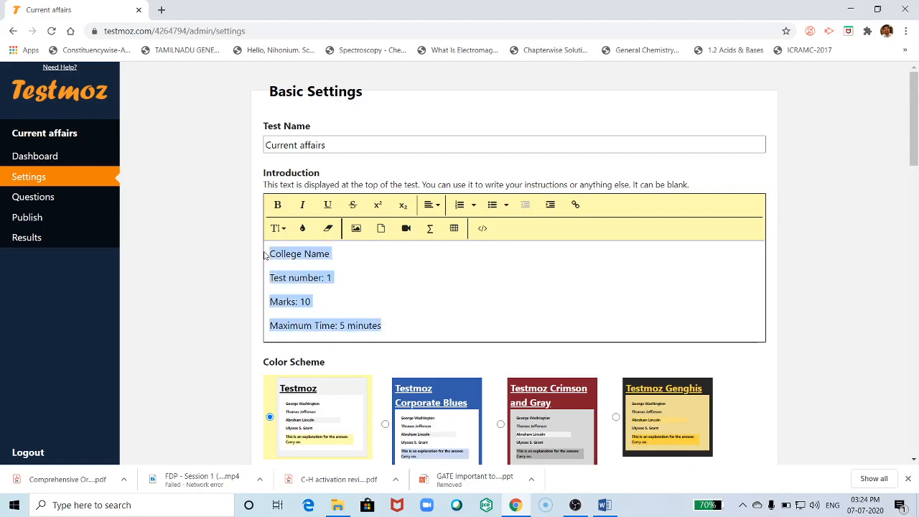
click(277, 204)
click(302, 206)
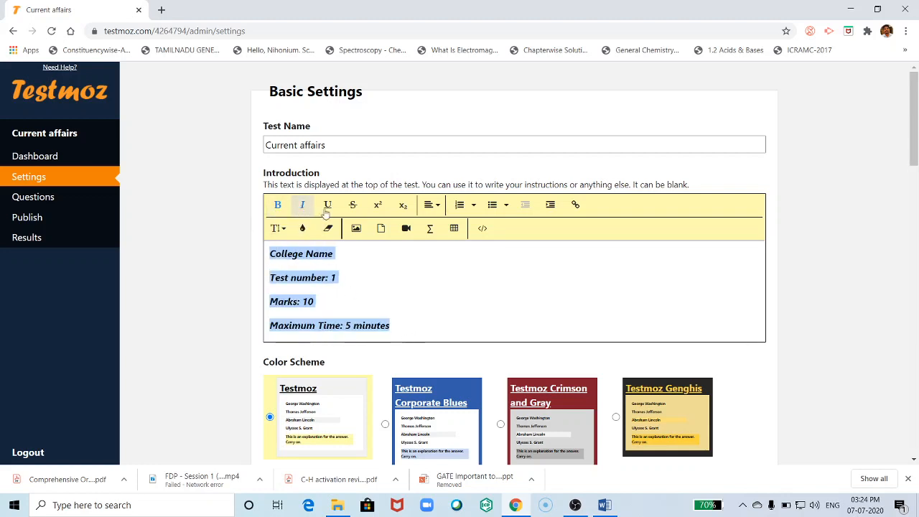
click(302, 228)
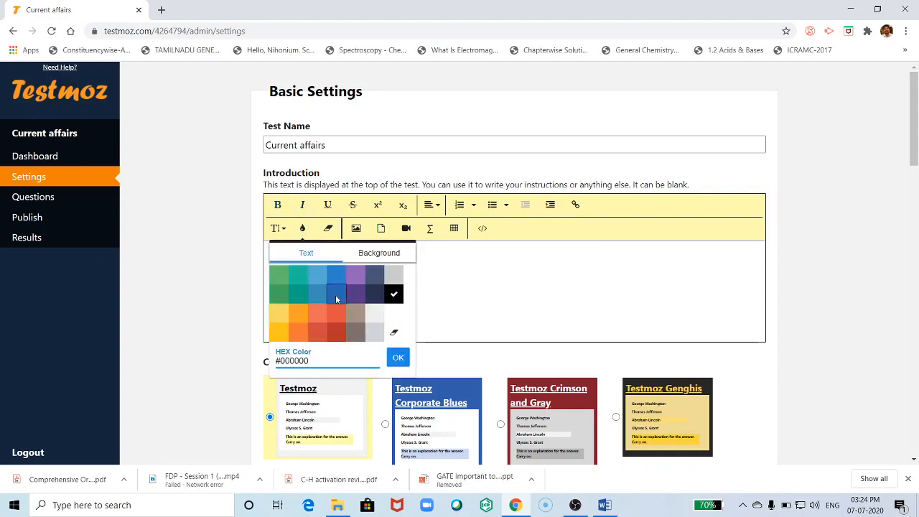
click(338, 313)
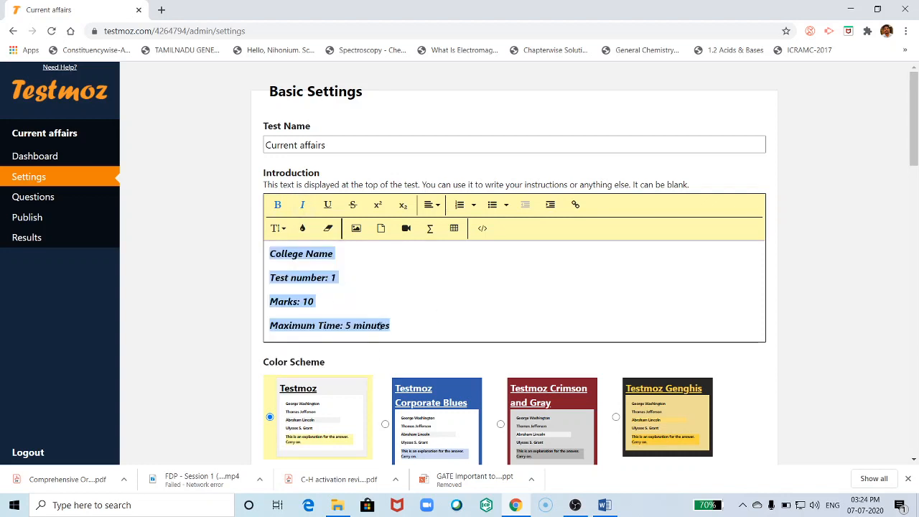
click(360, 290)
- Set the introduction text's font size to 36
drag(396, 325, 268, 253)
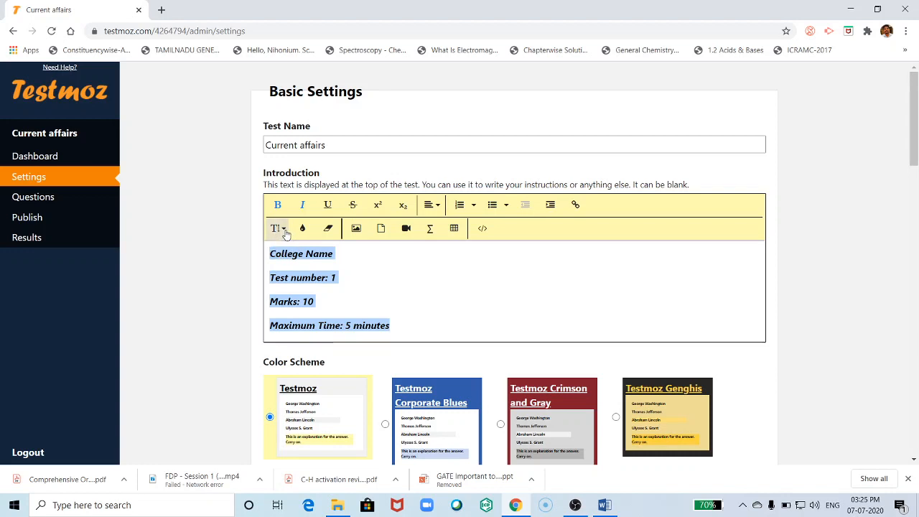
click(280, 230)
click(285, 337)
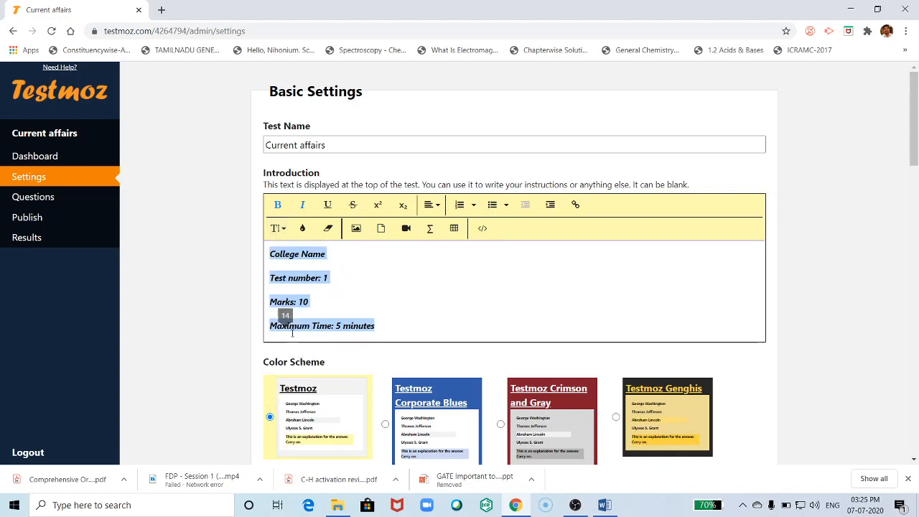
click(285, 229)
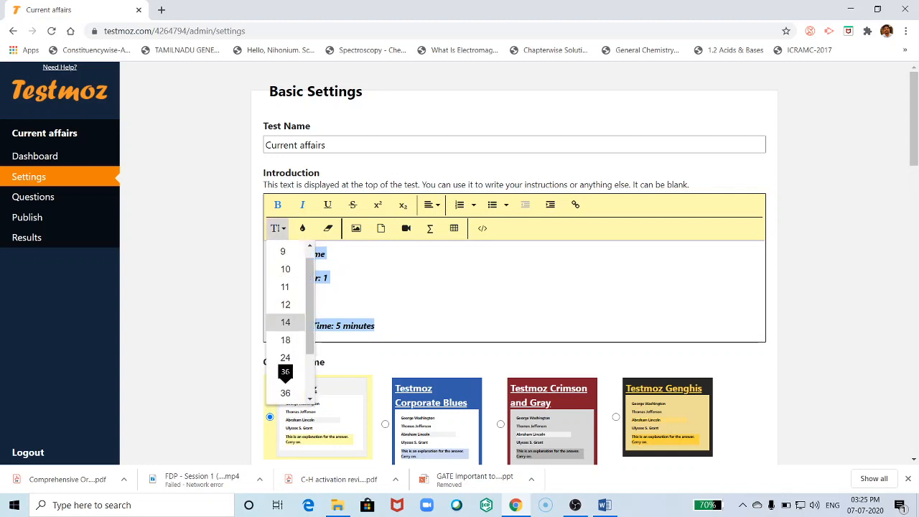
click(287, 357)
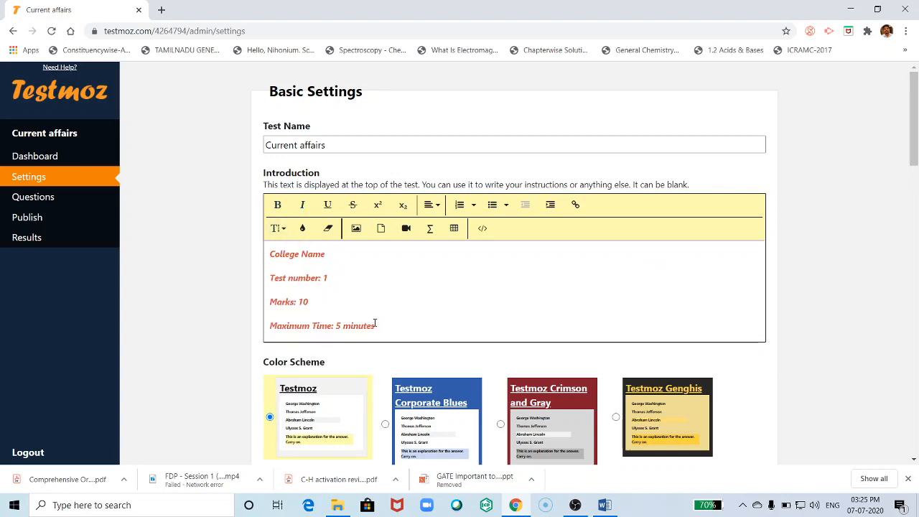
drag(374, 325, 268, 252)
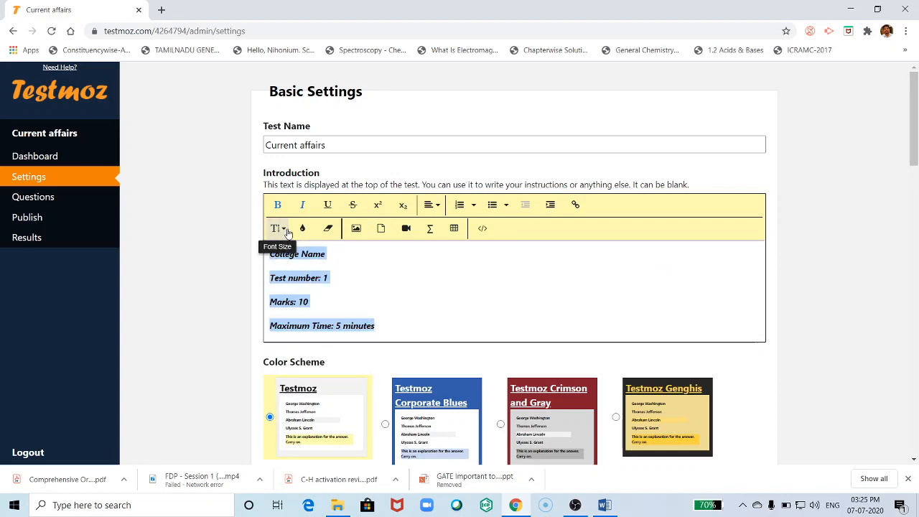
click(286, 230)
scroll(287, 335, down, 1)
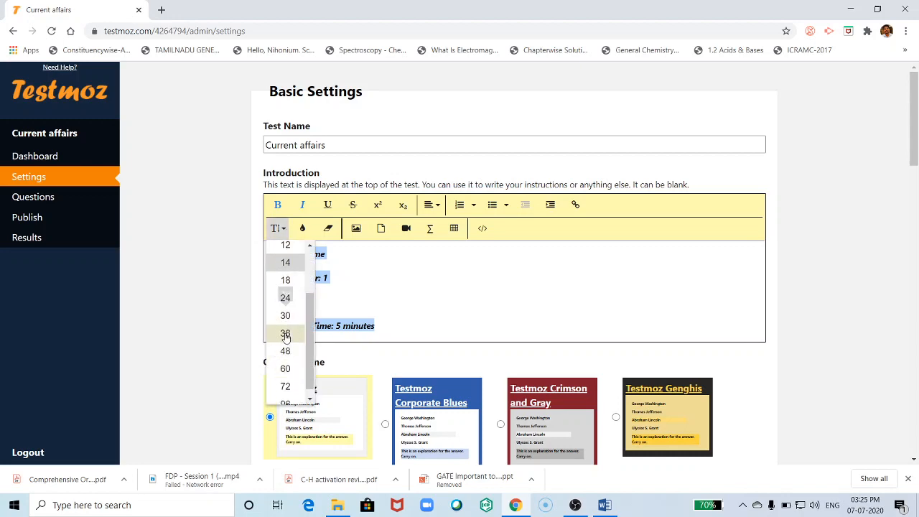
click(285, 333)
click(328, 306)
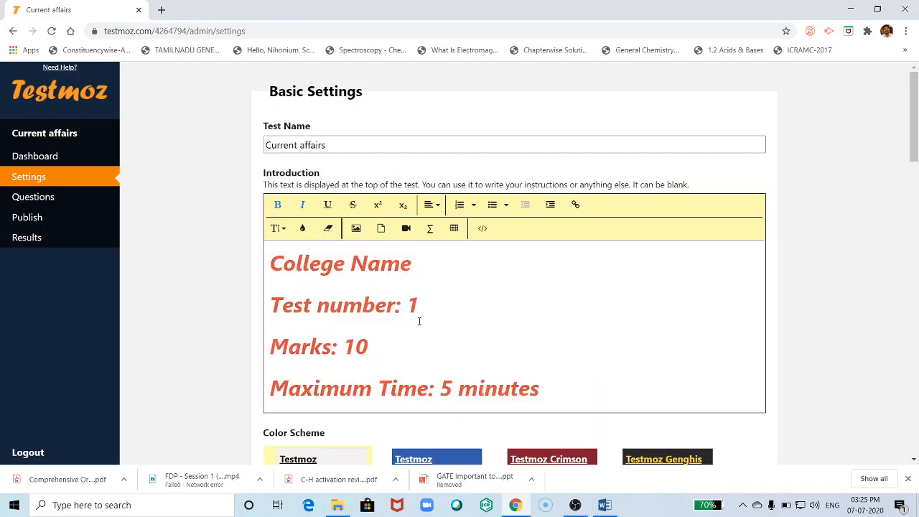
- Choose the Corporate Blues colour scheme after previewing Crimson and Gray and Testmoz Genghis
scroll(419, 321, down, 4)
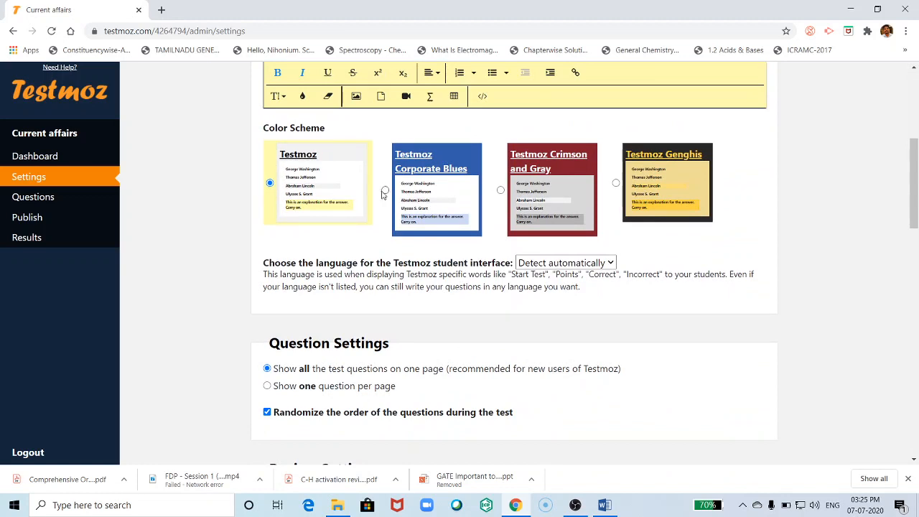
click(385, 191)
click(500, 190)
click(615, 183)
click(385, 190)
- Finish the conclusion 'Thank you for attempting the quiz.' and format it bold, size 24, blue
scroll(441, 330, down, 1)
scroll(441, 330, down, 5)
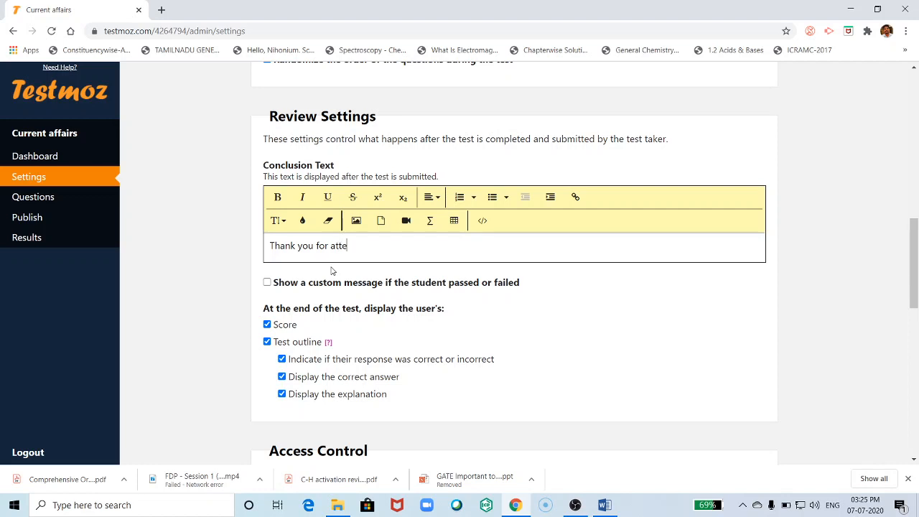
text(ing the quiz.)
drag(440, 255, 261, 248)
click(277, 196)
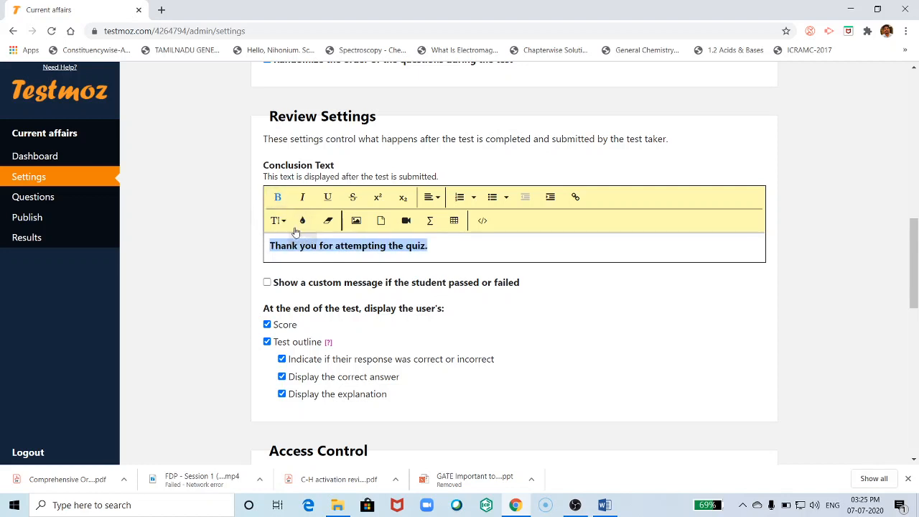
click(279, 222)
click(289, 364)
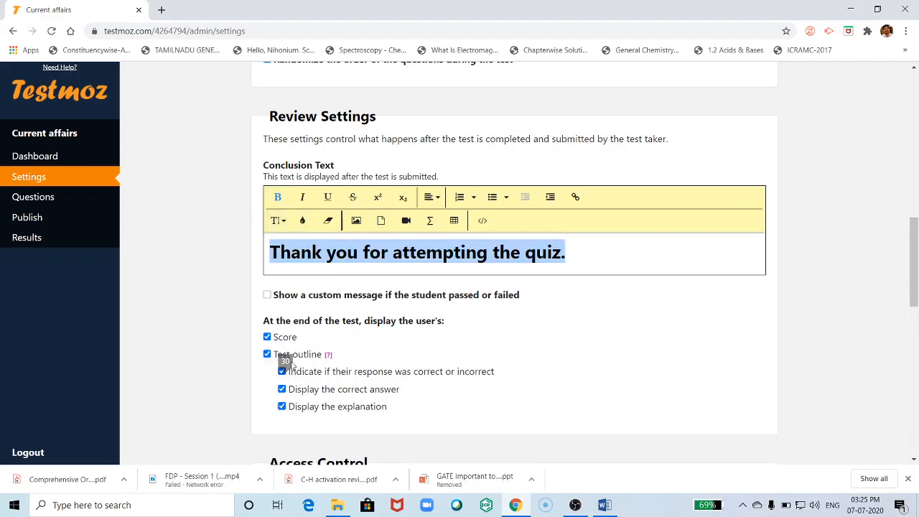
click(302, 220)
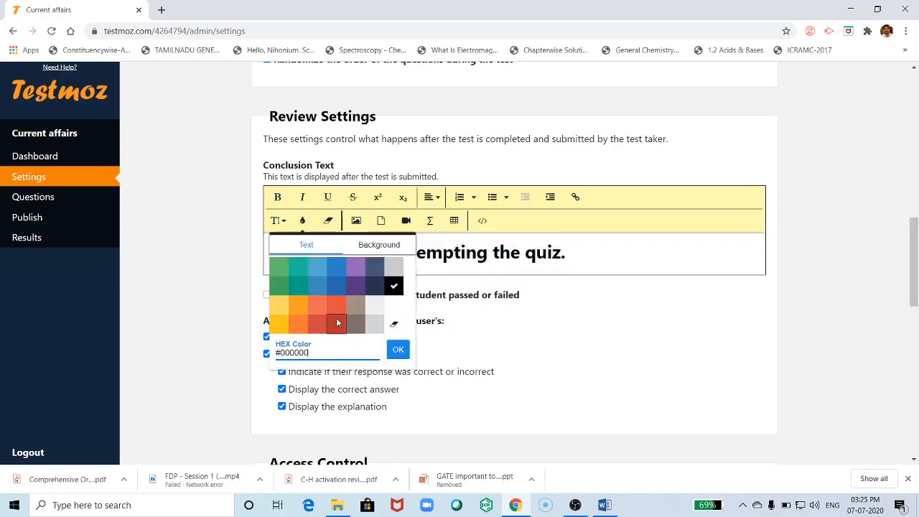
click(334, 286)
click(391, 252)
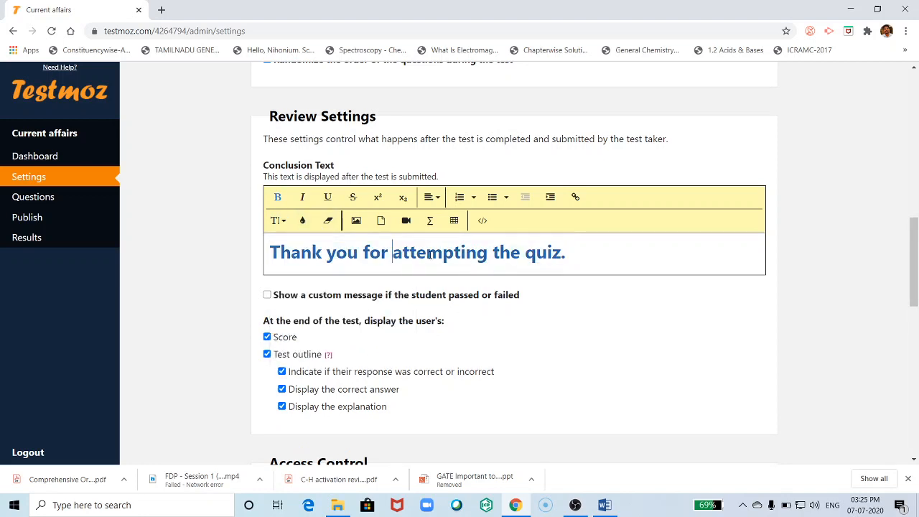
scroll(405, 338, down, 2)
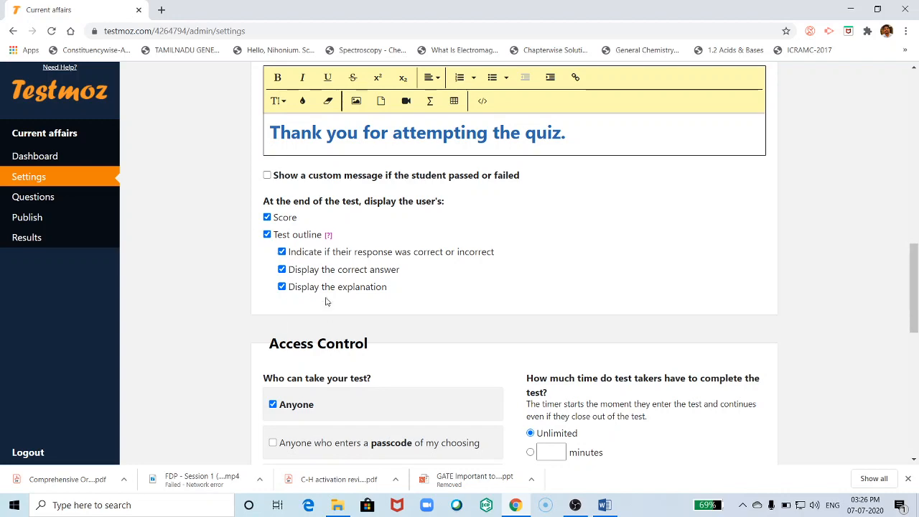
- Require a passcode to take the test and enter the passcode
scroll(351, 287, down, 2)
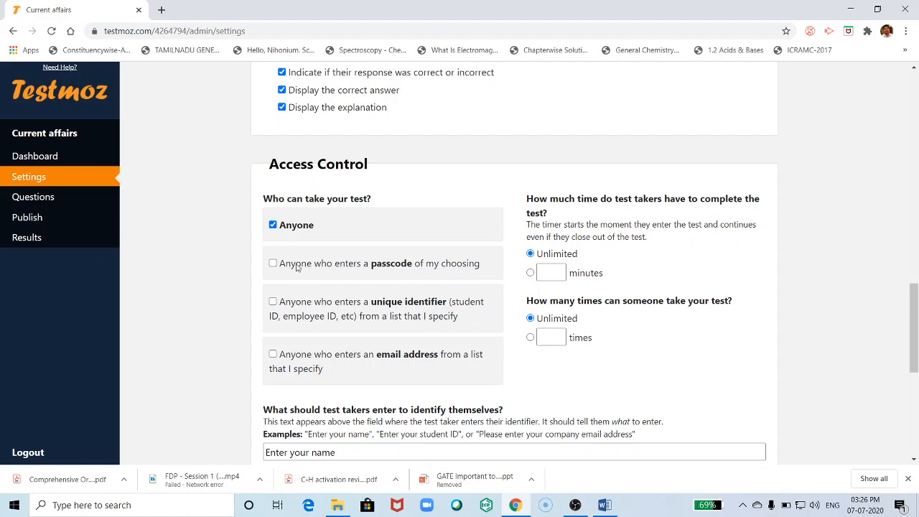
click(274, 263)
click(311, 326)
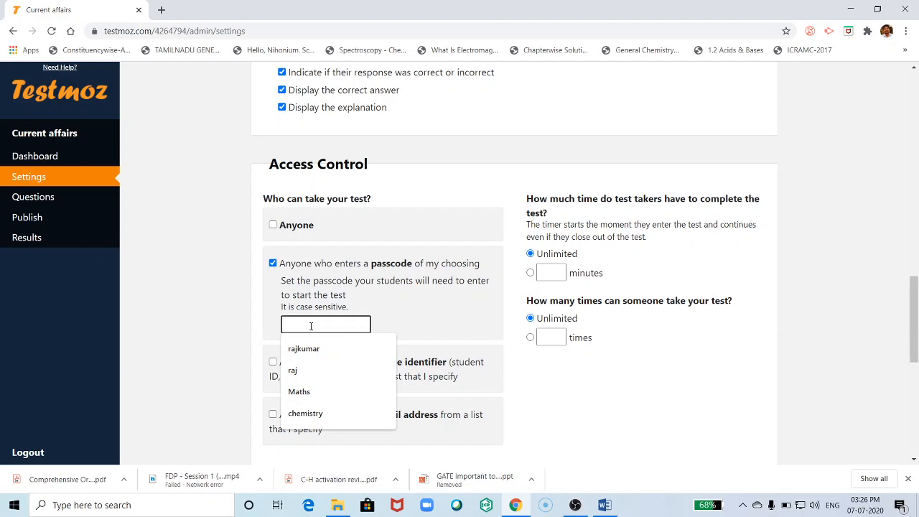
text(test)
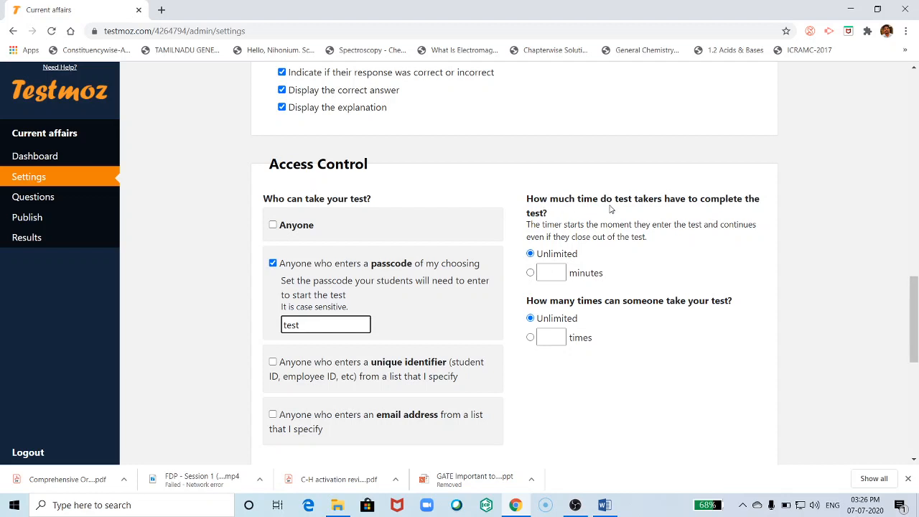
- Set a time limit of 5 minutes for the test
click(530, 274)
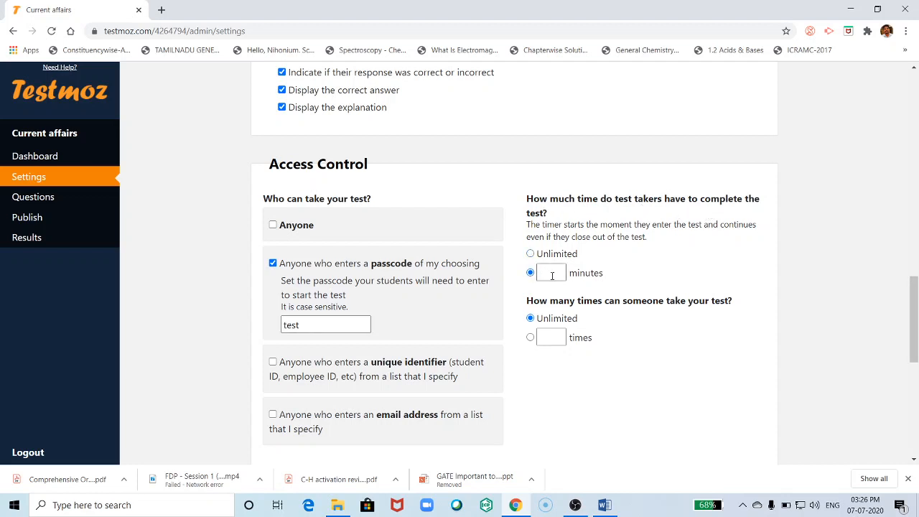
click(553, 273)
text(1)
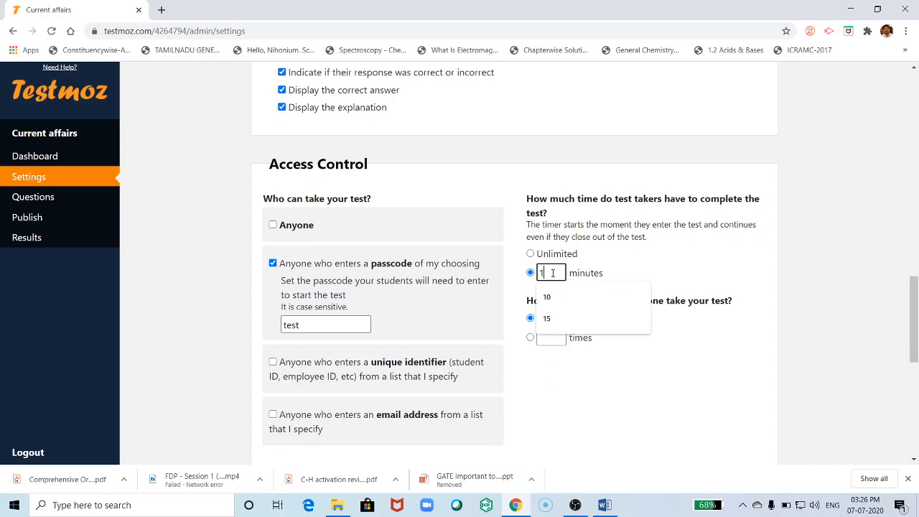
click(703, 271)
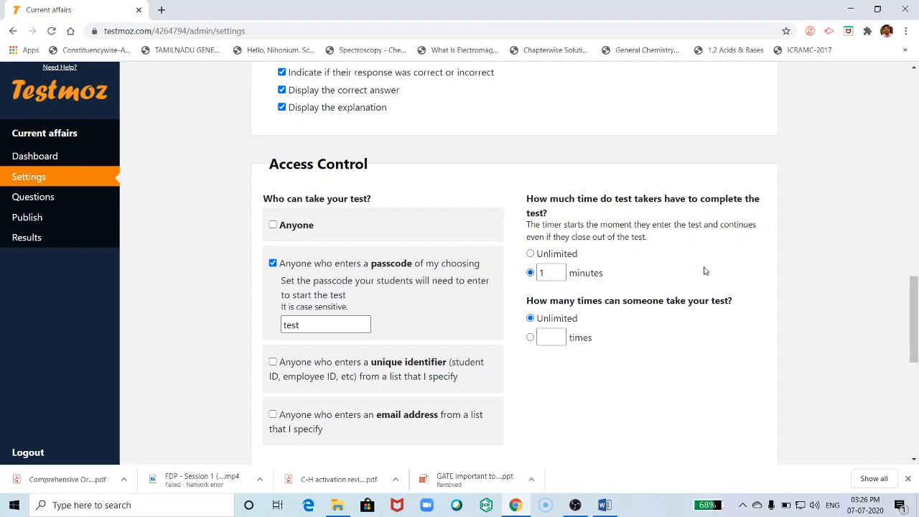
double_click(541, 272)
text(5)
click(763, 301)
- Limit the test so it can be taken only 1 time
click(530, 338)
click(542, 334)
click(544, 361)
click(688, 363)
- Change the test-taker identifier prompt to 'Enter your e-mail ID'
scroll(446, 357, down, 2)
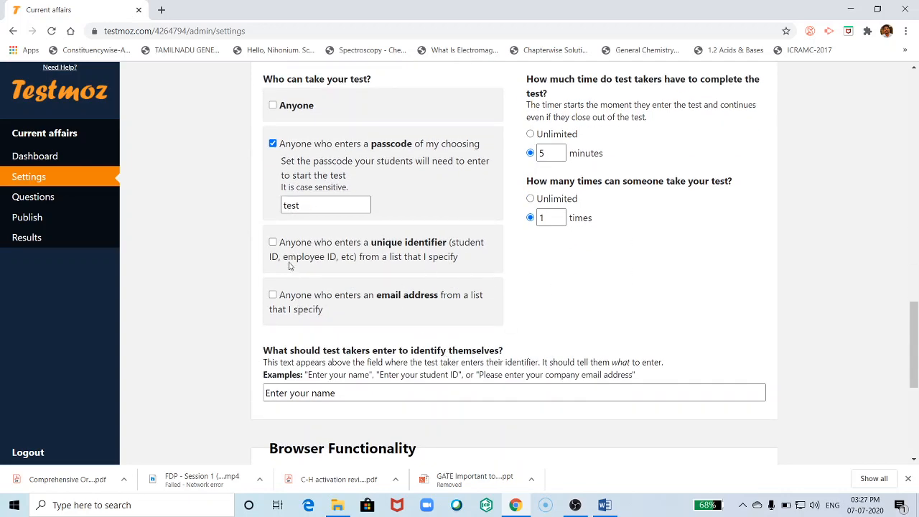
scroll(431, 298, down, 3)
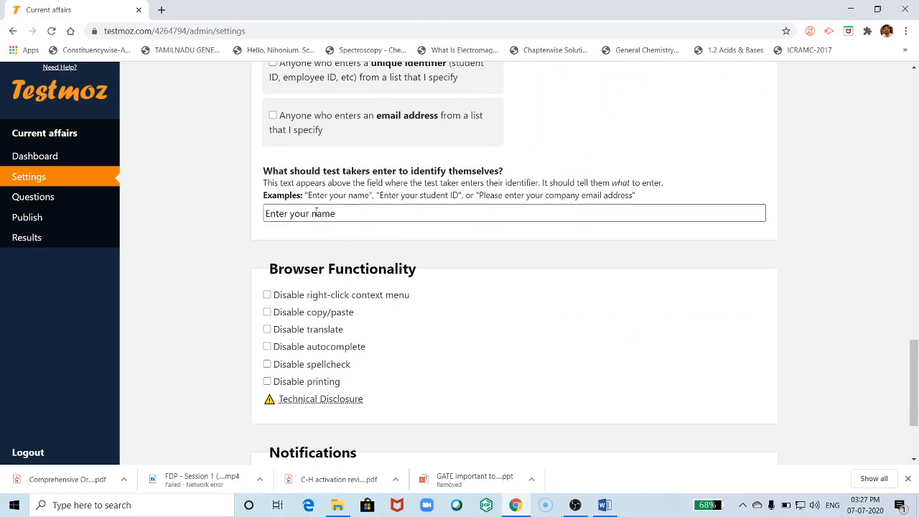
click(341, 213)
drag(336, 214, 263, 216)
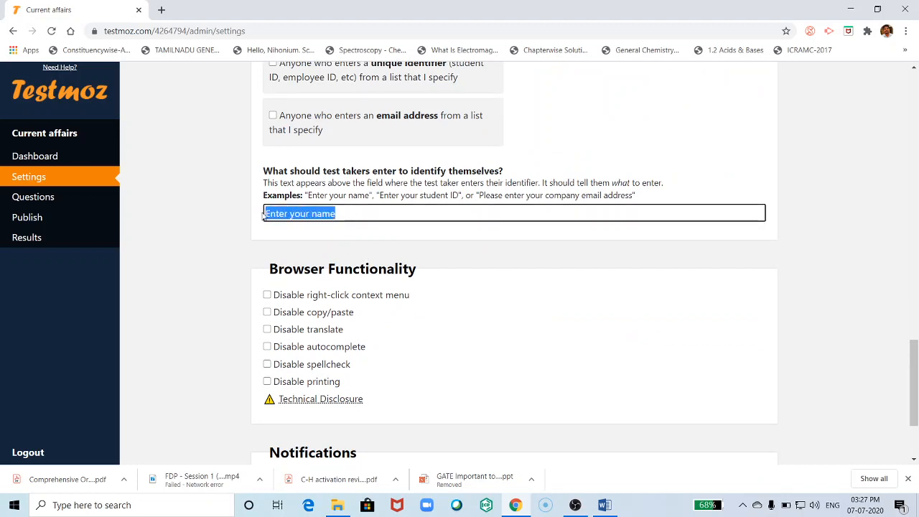
click(334, 214)
double_click(322, 213)
text(e-mail)
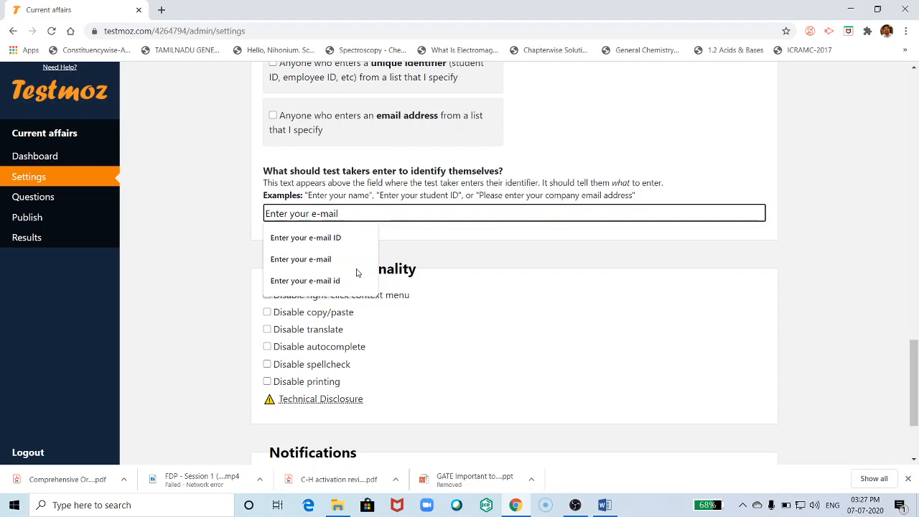
text( id)
key(BackSpace)
text(ID)
click(649, 328)
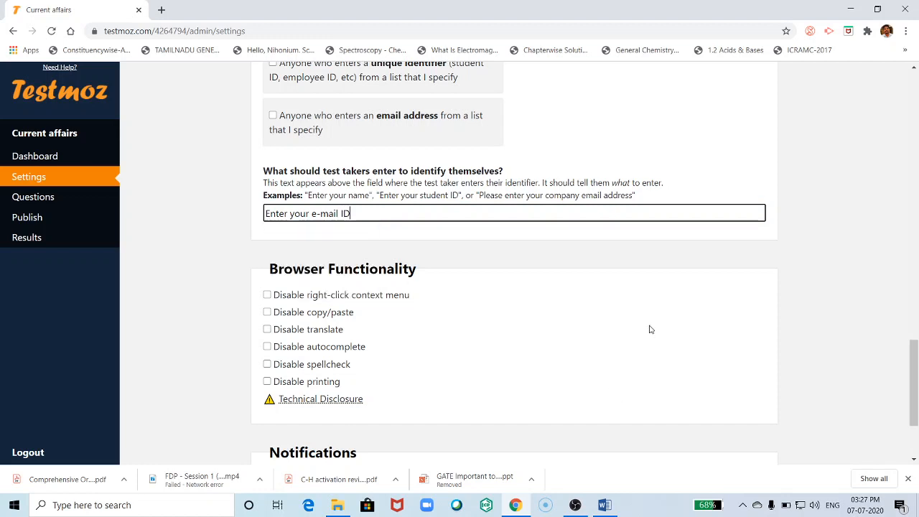
- Dismiss the membership popup and save the test settings
key(Escape)
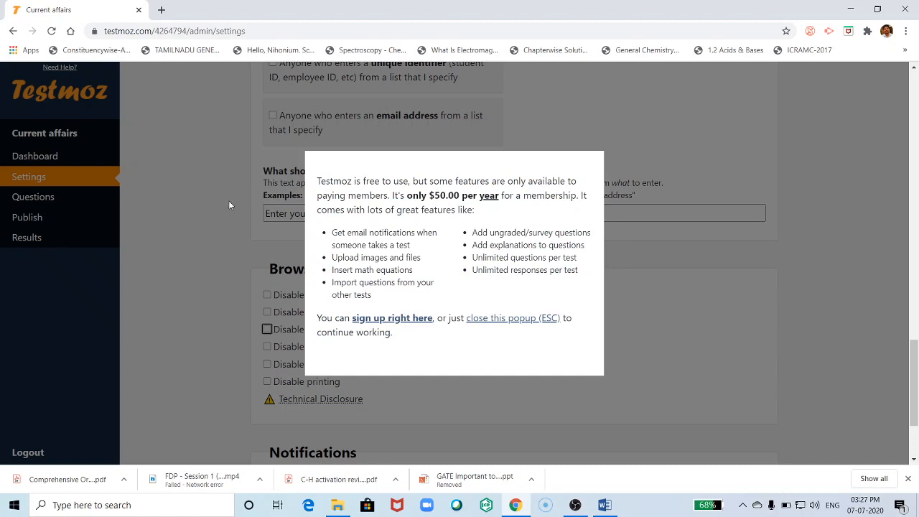
click(207, 246)
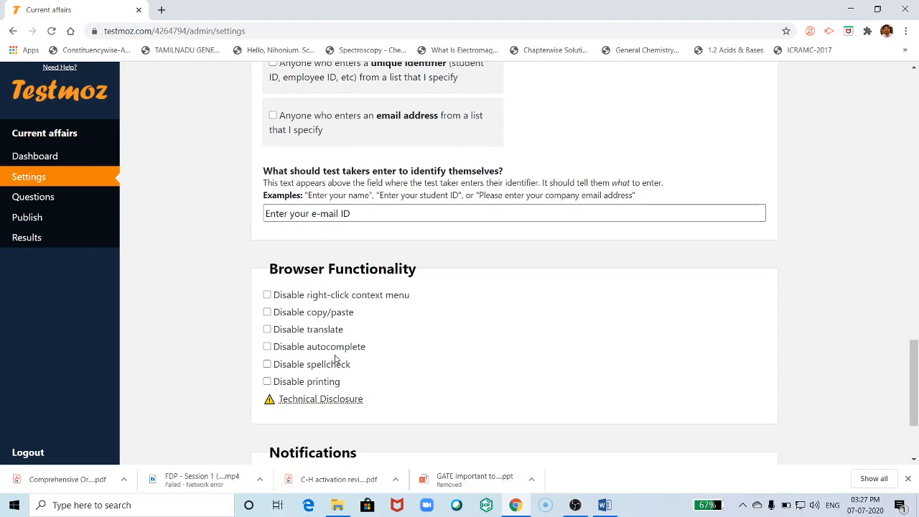
scroll(381, 265, down, 2)
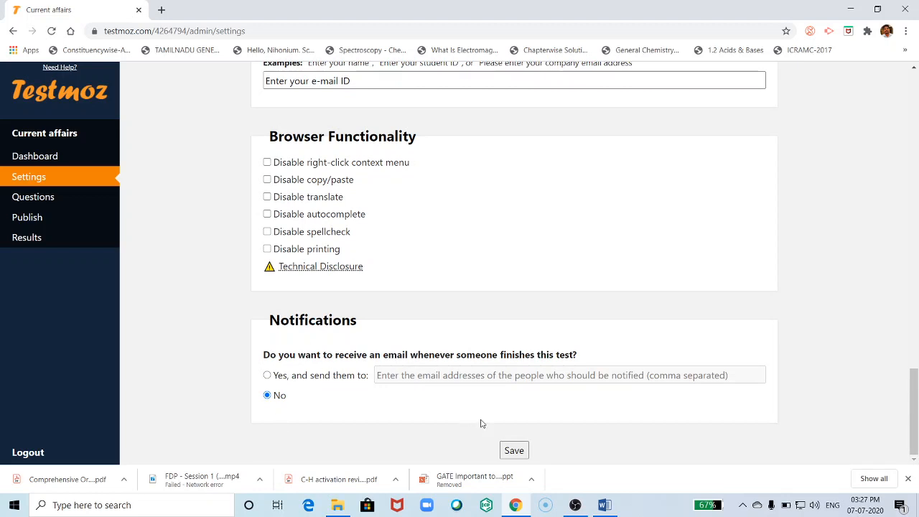
click(512, 453)
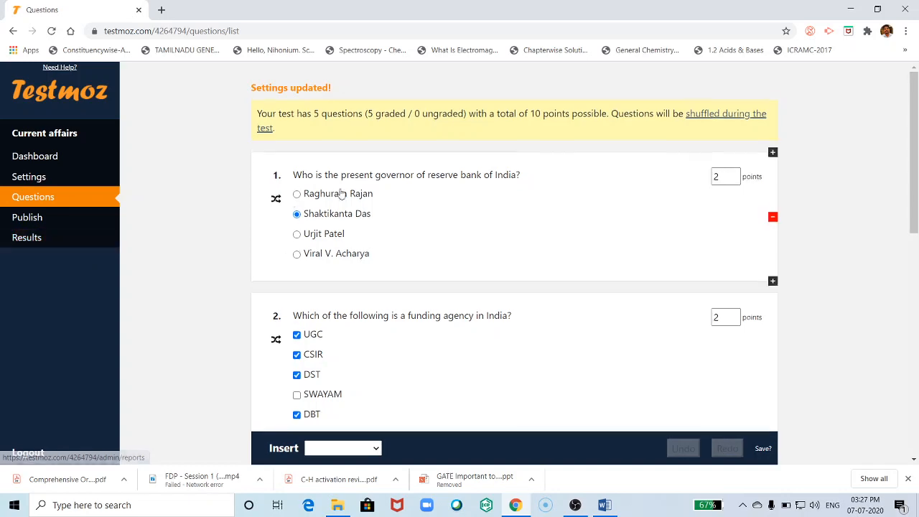
- Insert a single-answer multiple-choice question reading 'Identify the following logo' with a new line below
scroll(342, 194, down, 8)
scroll(402, 300, up, 8)
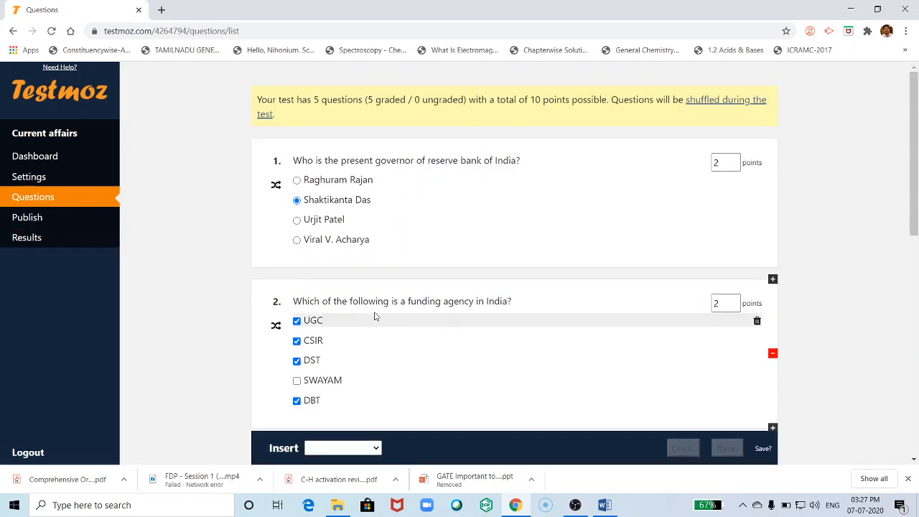
scroll(391, 308, down, 6)
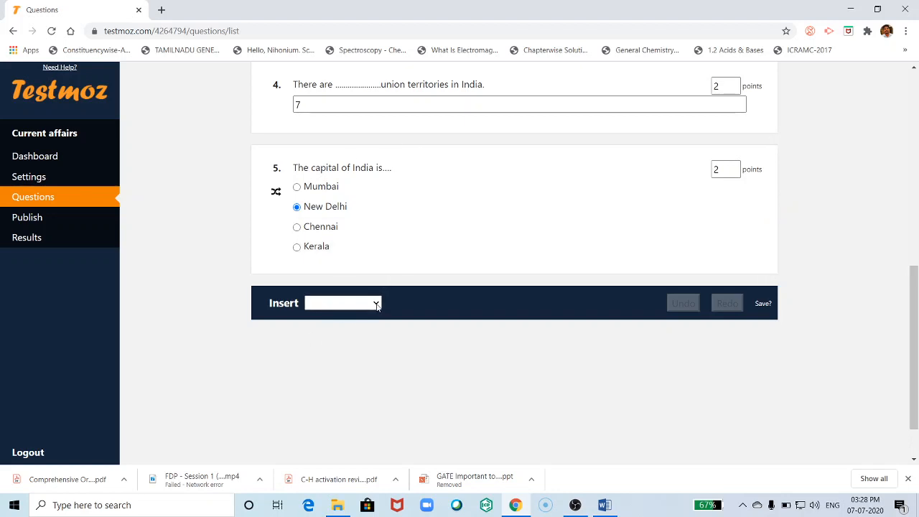
click(376, 303)
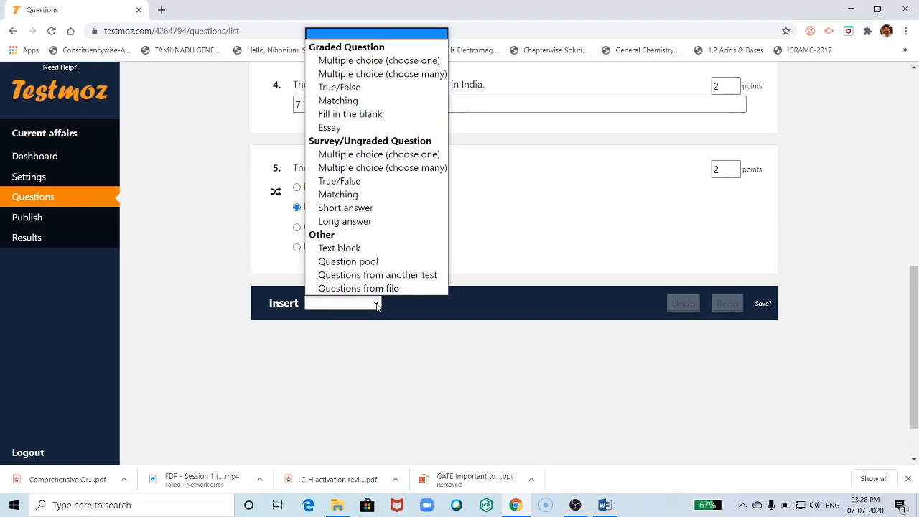
click(379, 60)
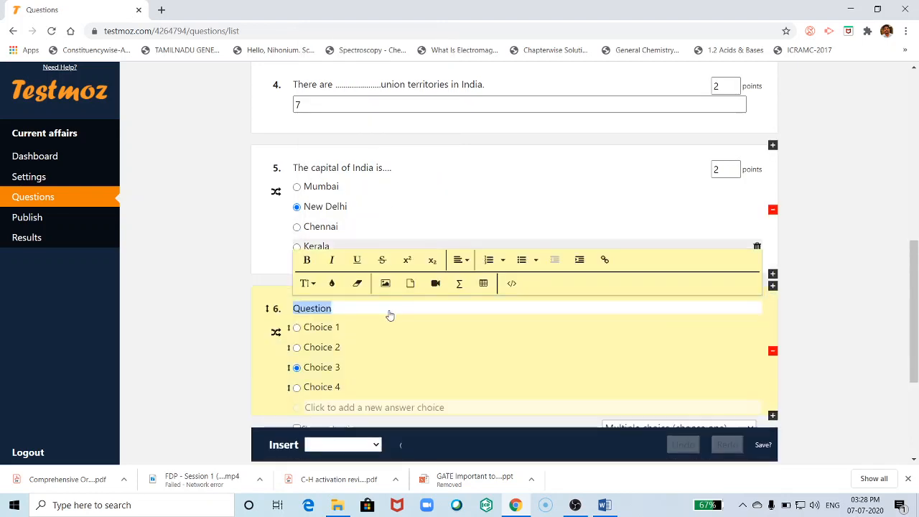
text(T)
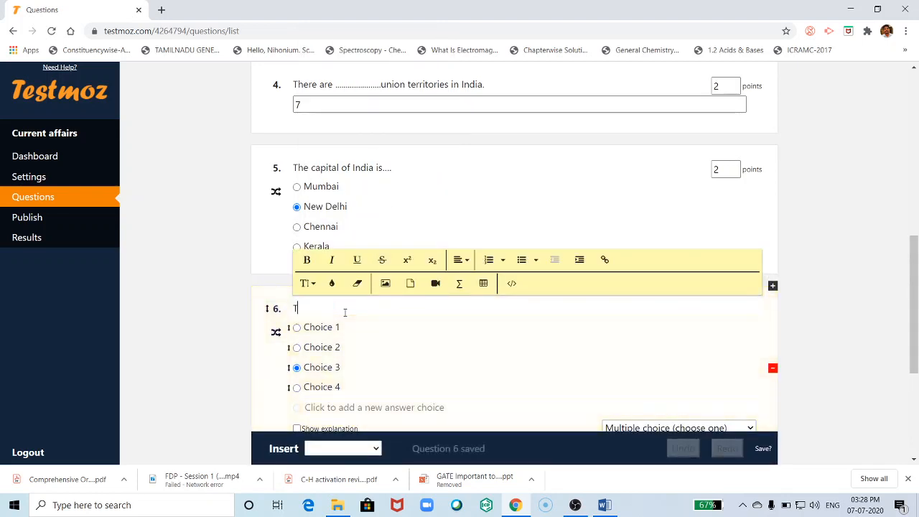
text(he lo)
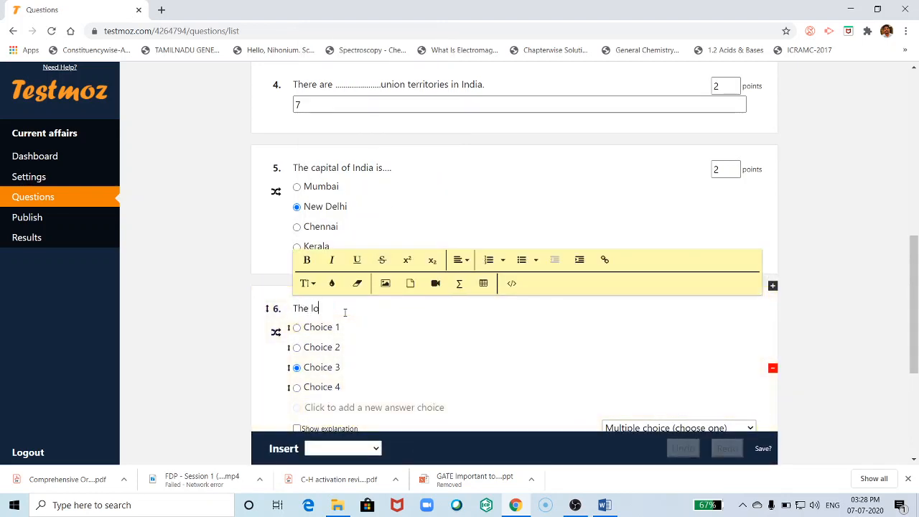
text(ho)
text(of Goo)
key(BackSpace)
key(BackSpace)
key(BackSpace)
key(BackSpace)
key(BackSpace)
key(BackSpace)
key(BackSpace)
key(BackSpace)
text(Identify the following )
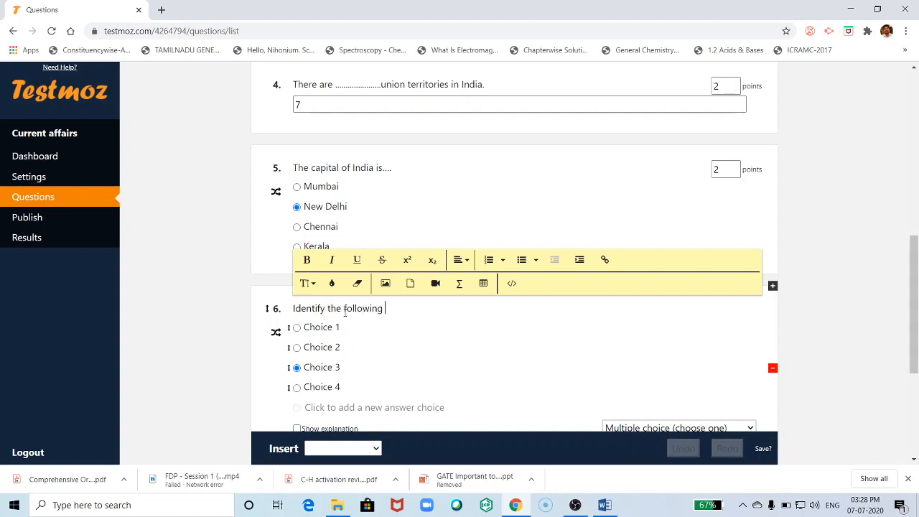
text(logo)
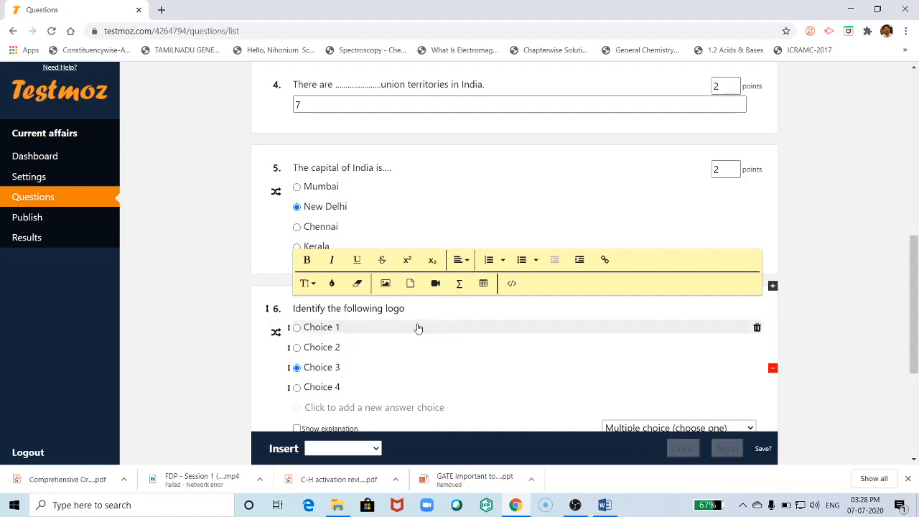
key(Return)
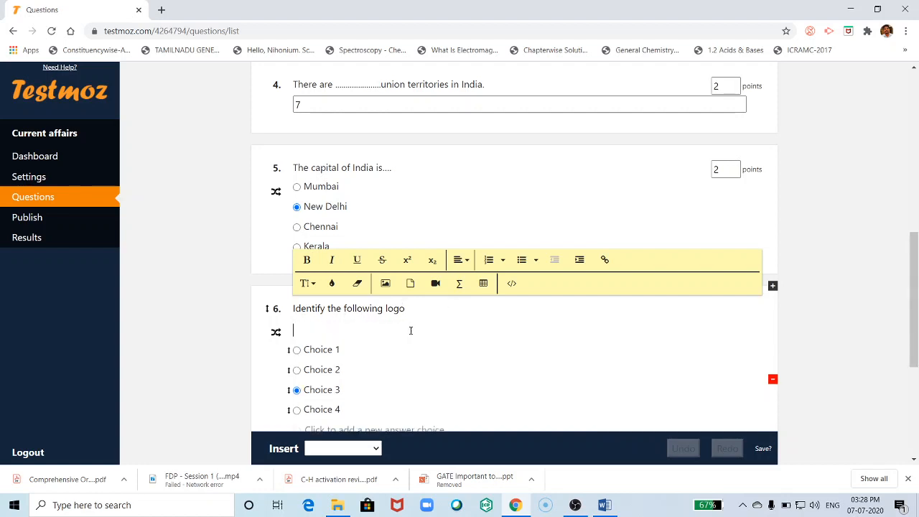
- Begin inserting an image into question 6 and open a new browser tab
click(385, 284)
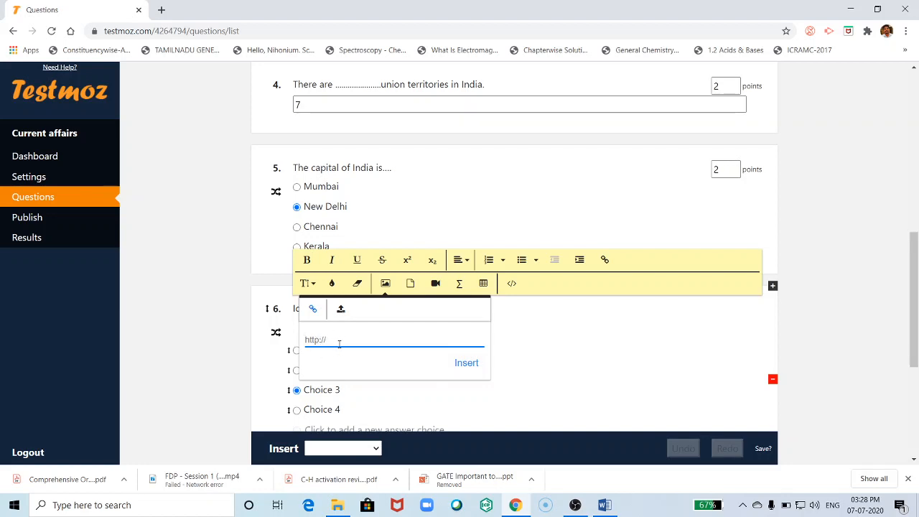
click(161, 10)
- Search Google for 'audi car logo' and show the image results
text(g)
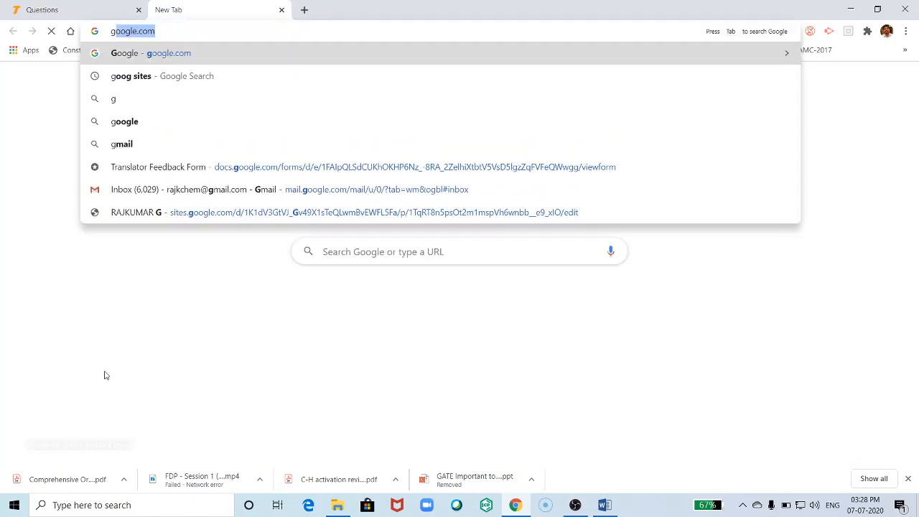
key(Escape)
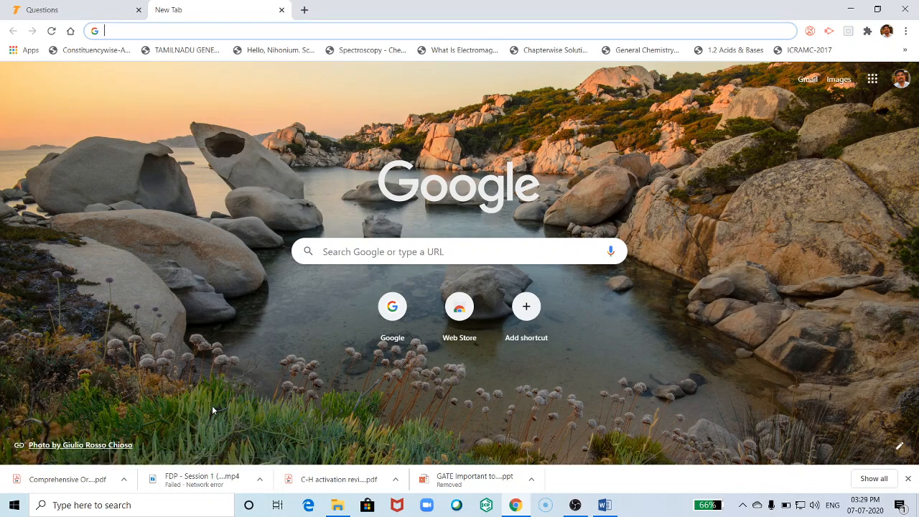
text(audi car logo)
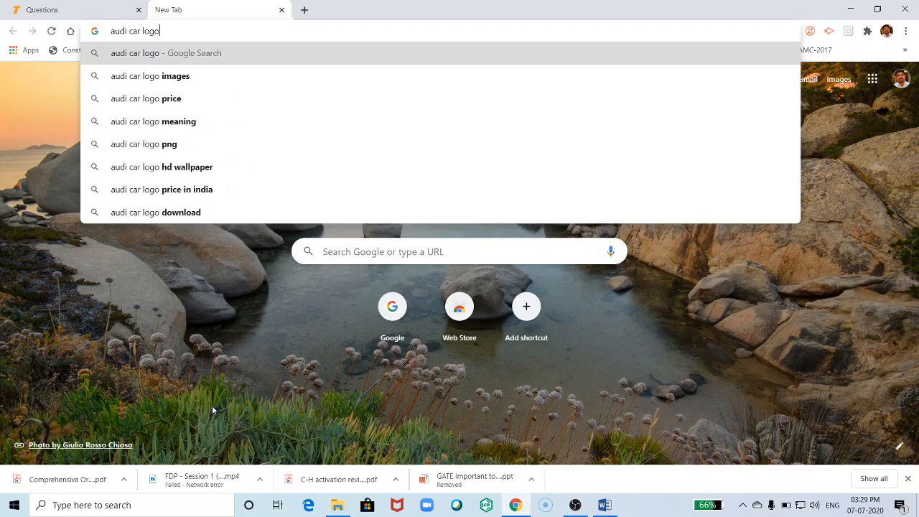
key(Return)
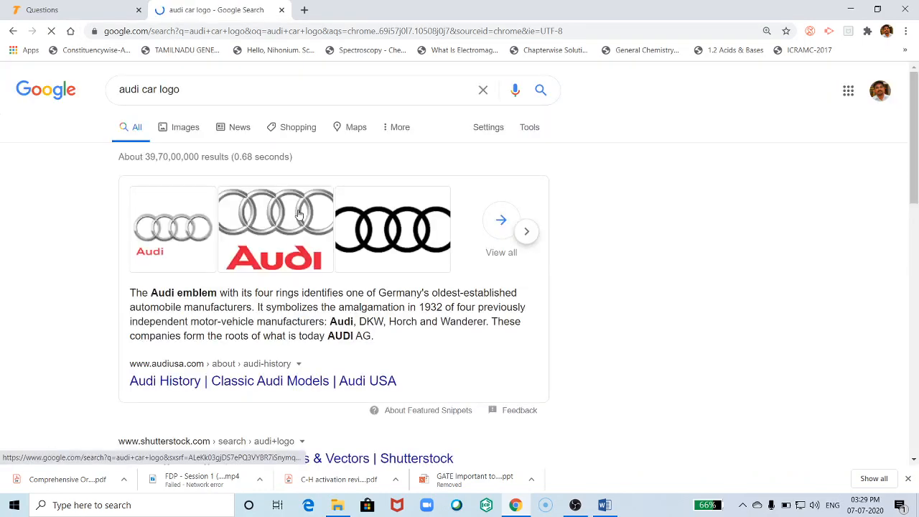
click(385, 228)
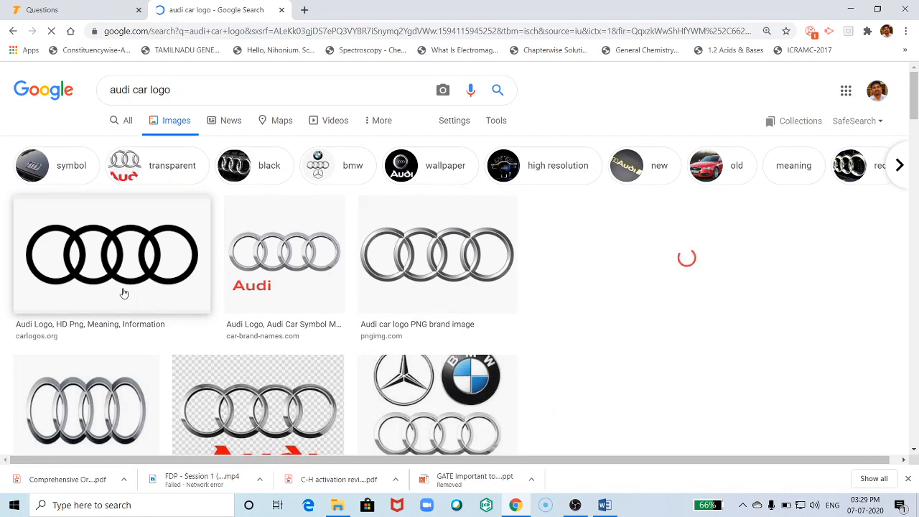
- Copy the black Audi rings logo's image address and go back to Testmoz
click(109, 252)
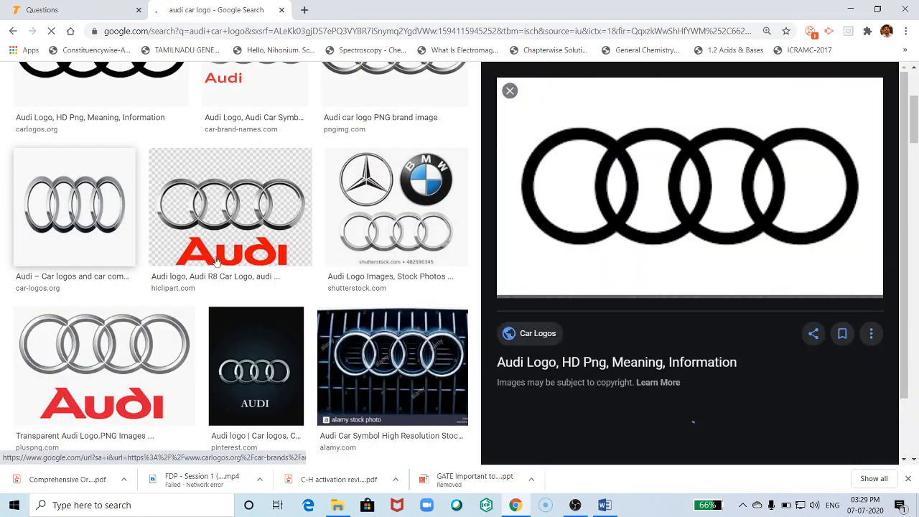
right_click(568, 165)
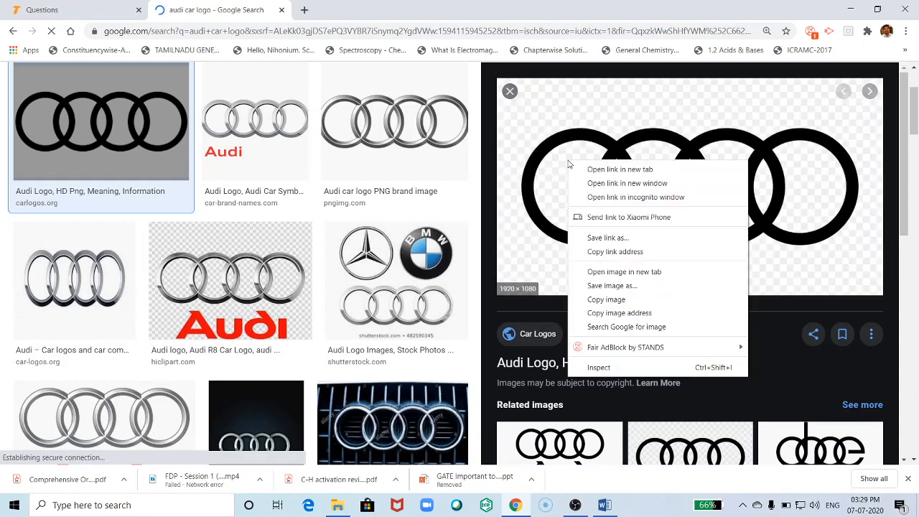
click(610, 314)
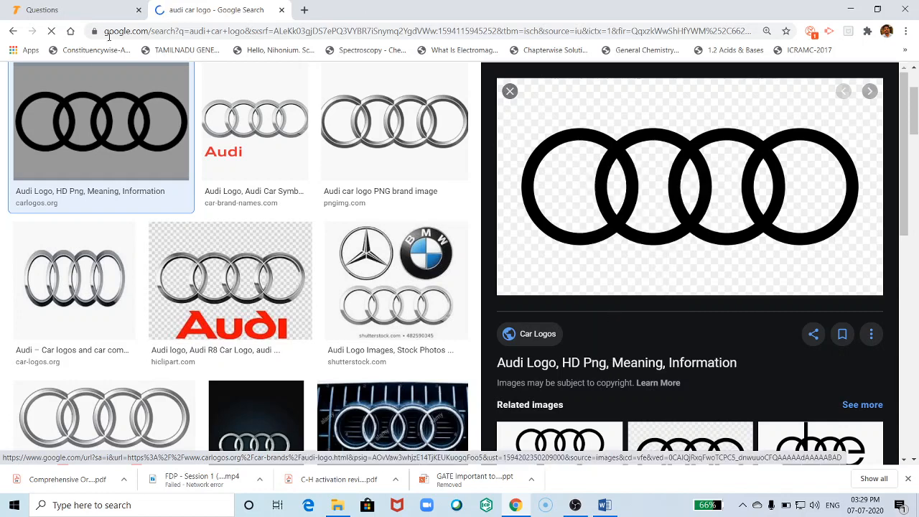
click(86, 12)
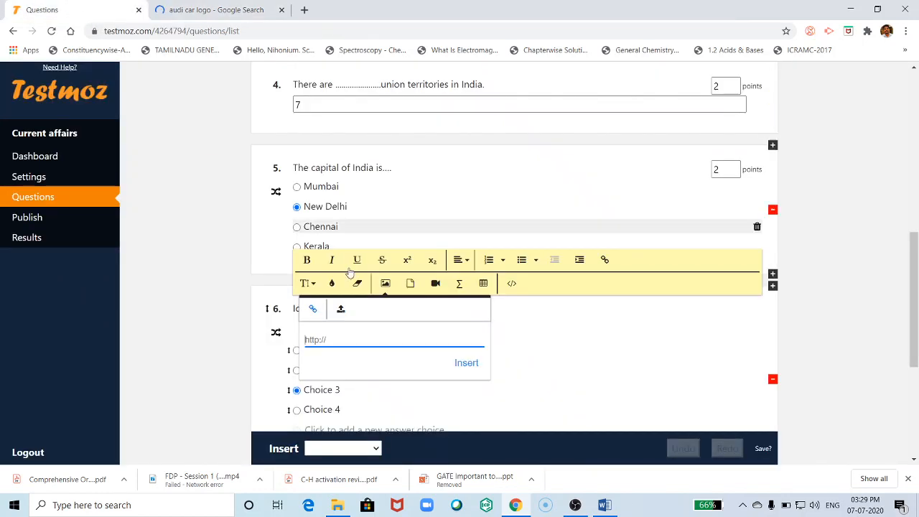
- Paste the Audi logo address, insert the image, shrink it, and delete the blank line below
right_click(322, 338)
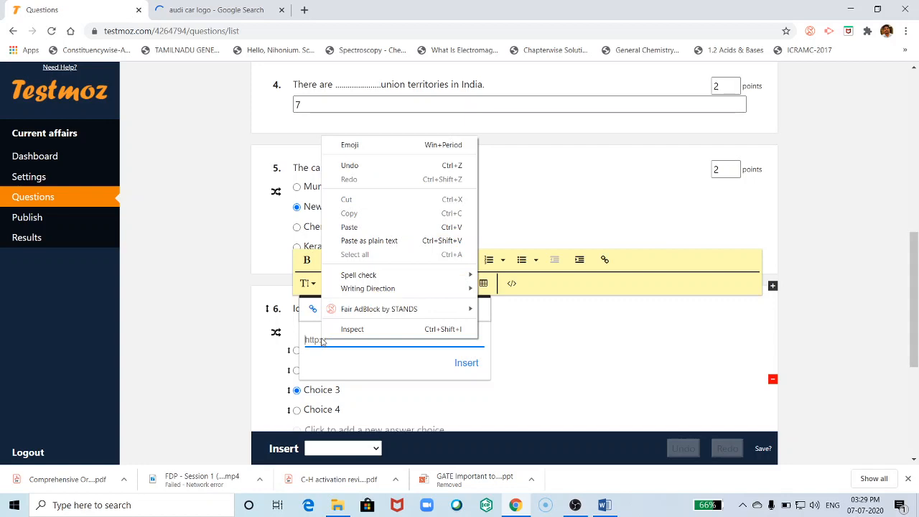
click(345, 227)
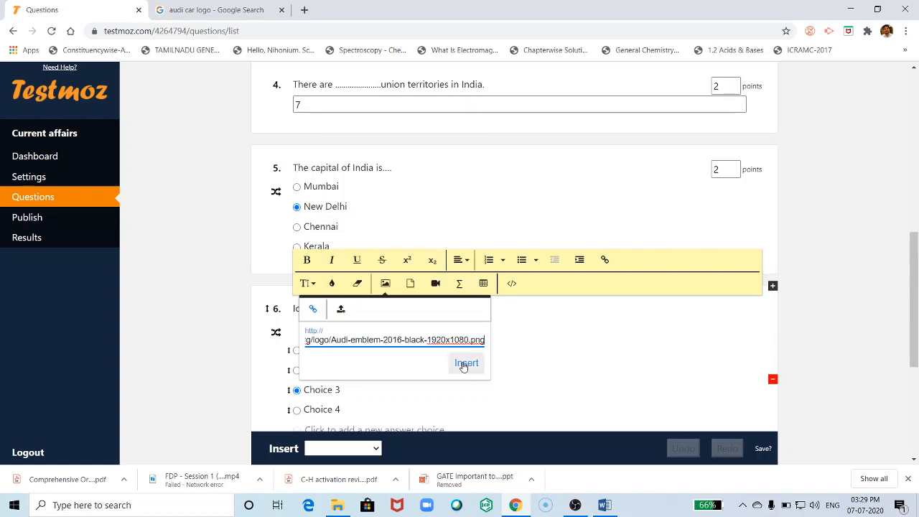
click(465, 363)
scroll(598, 355, down, 3)
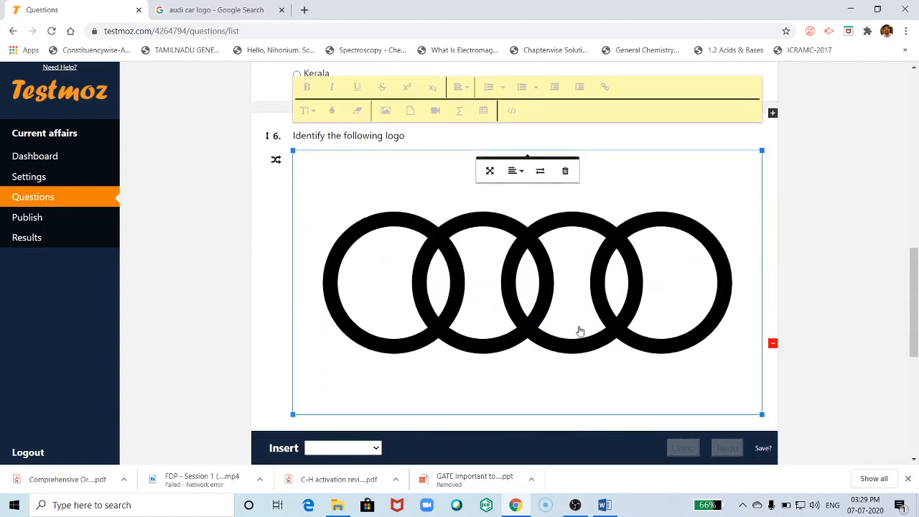
drag(761, 338, 420, 162)
scroll(488, 294, up, 1)
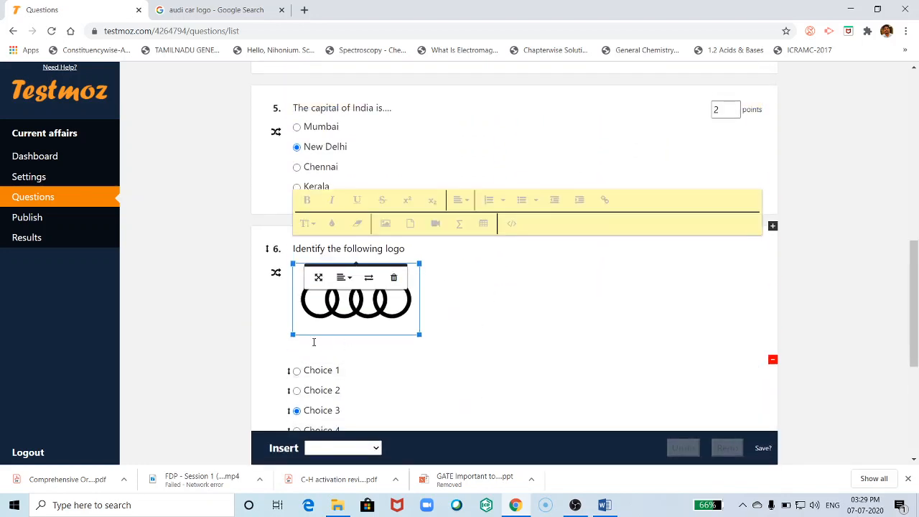
click(317, 346)
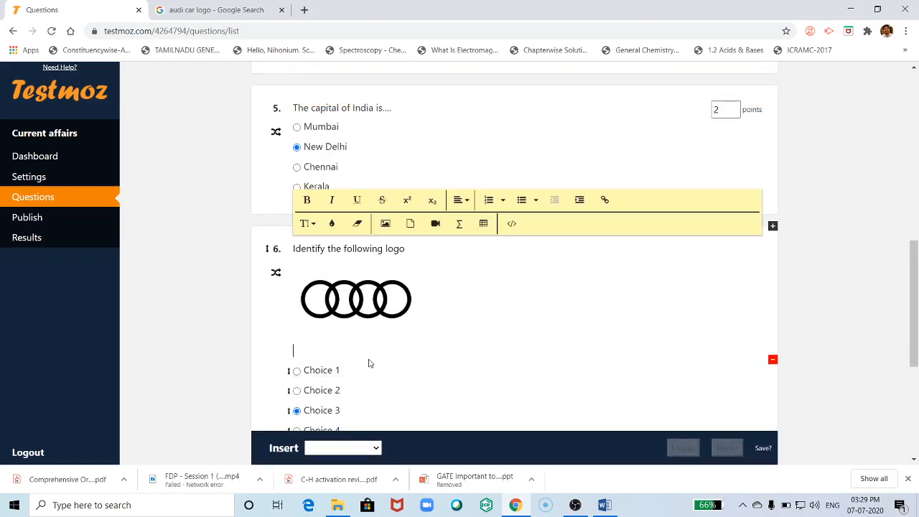
key(BackSpace)
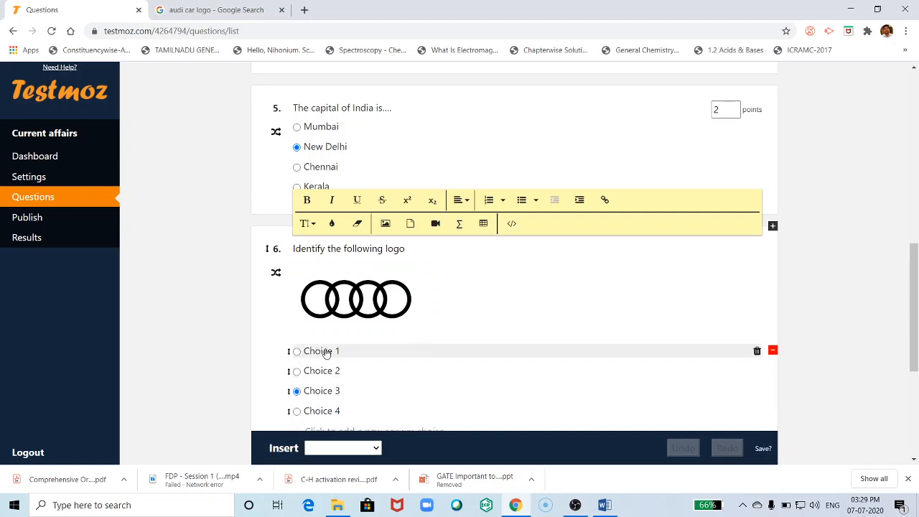
- Enter BMW and Audi as the first two choices and mark Audi correct
click(331, 350)
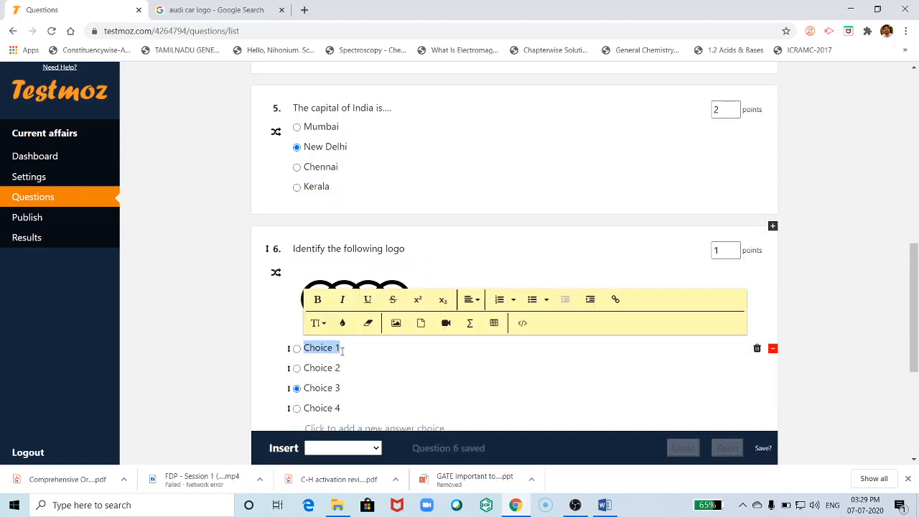
text(BMW)
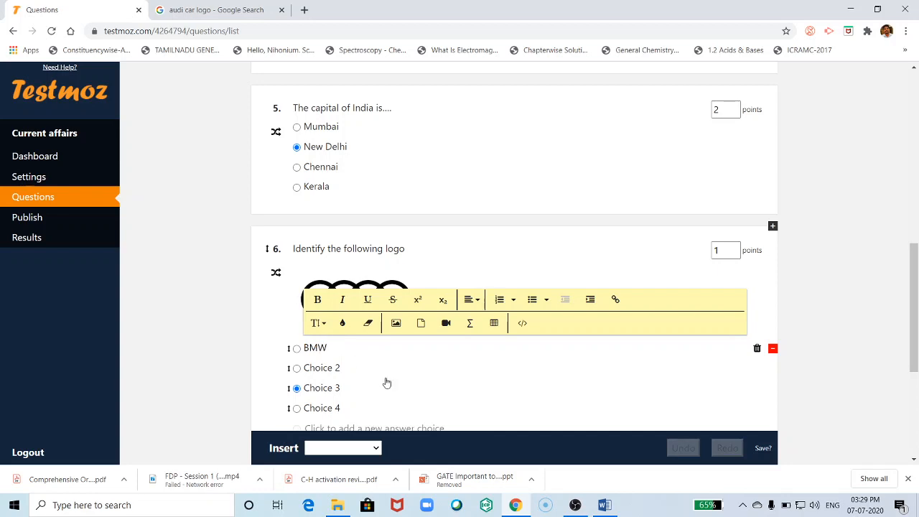
click(332, 367)
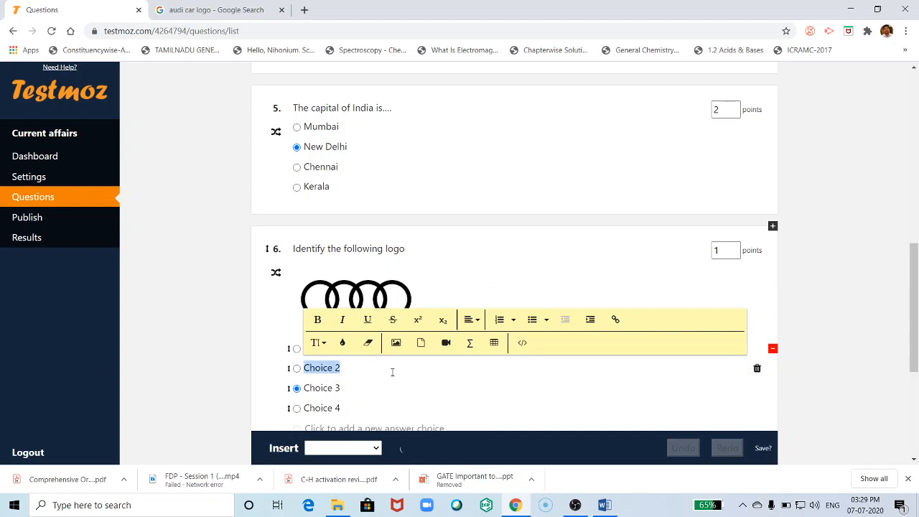
text(Audi)
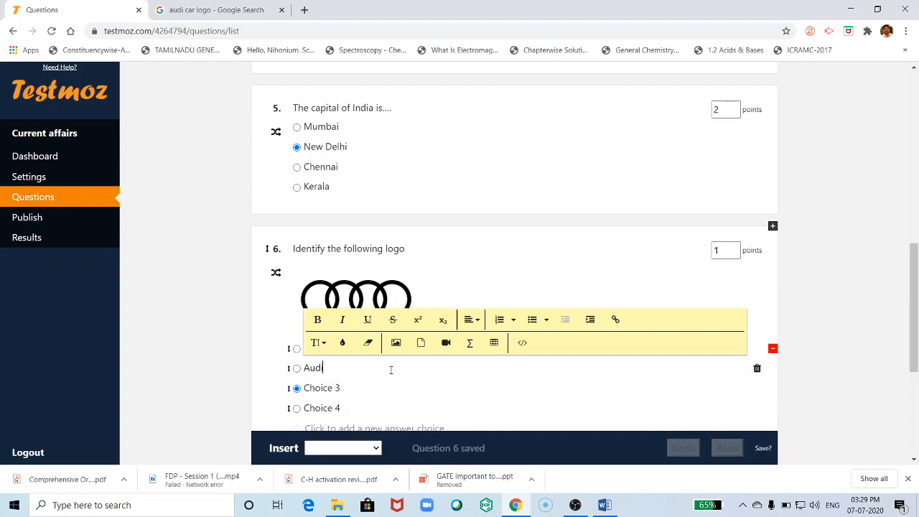
click(216, 10)
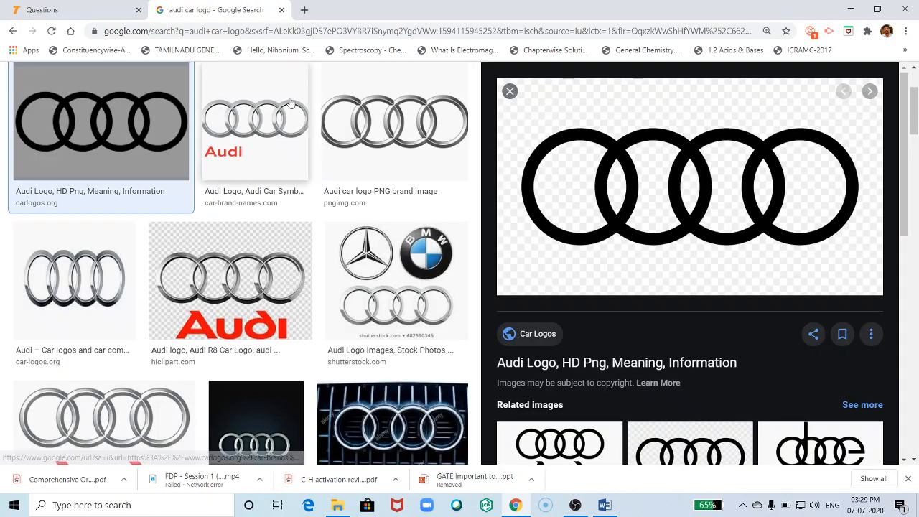
click(86, 11)
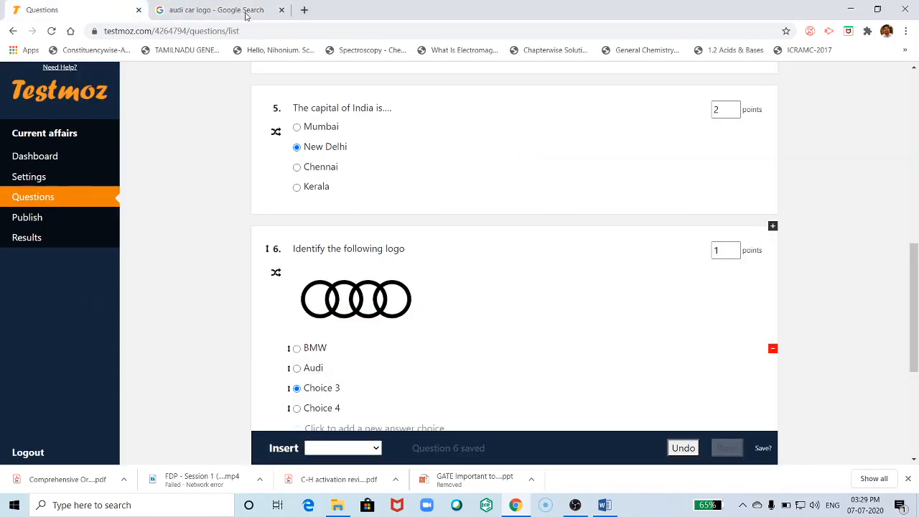
scroll(317, 395, down, 1)
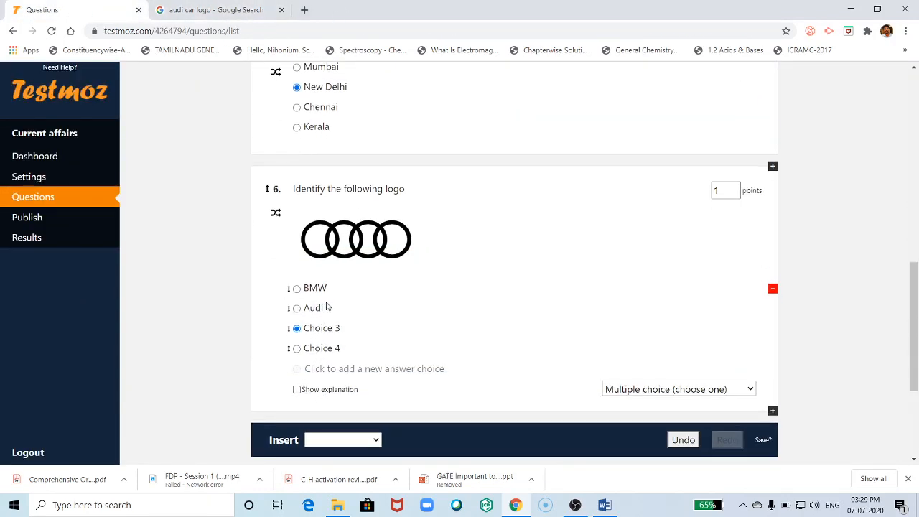
click(322, 332)
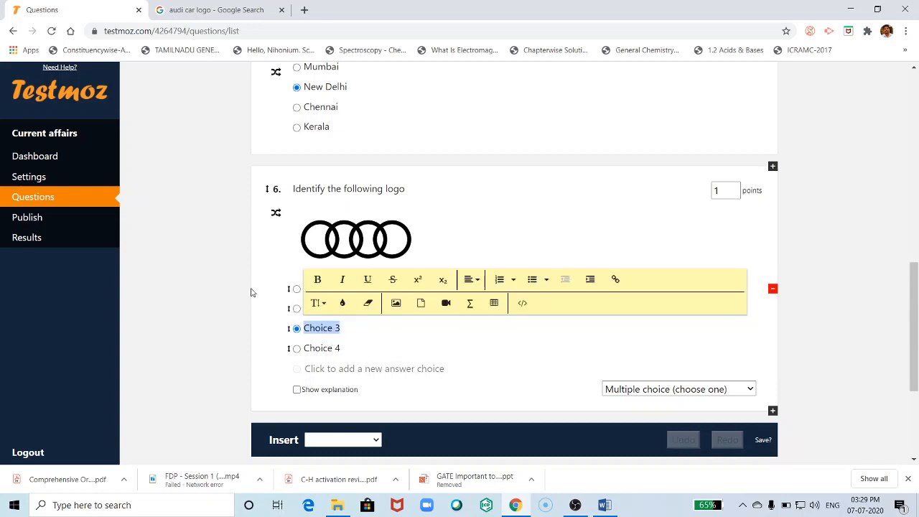
click(214, 295)
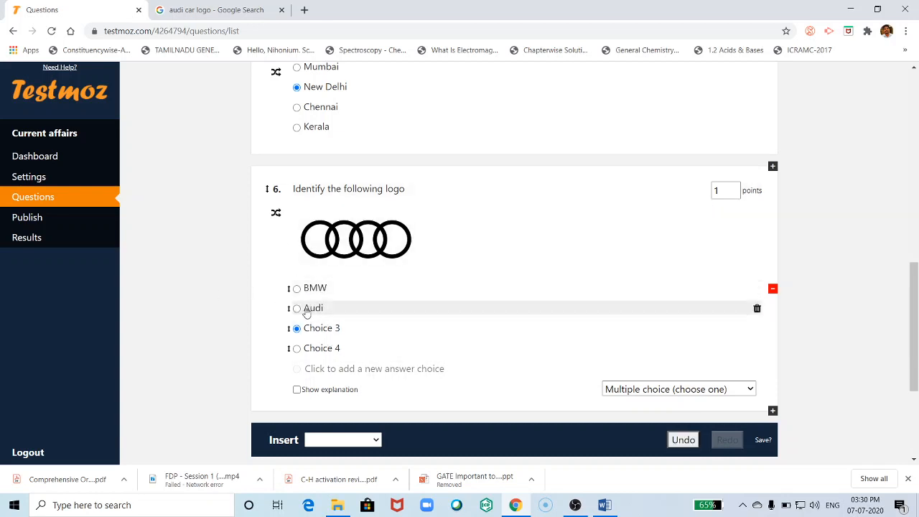
click(297, 308)
- Fill the third and fourth choices with XYX and ABC Car and save the question
scroll(325, 363, down, 1)
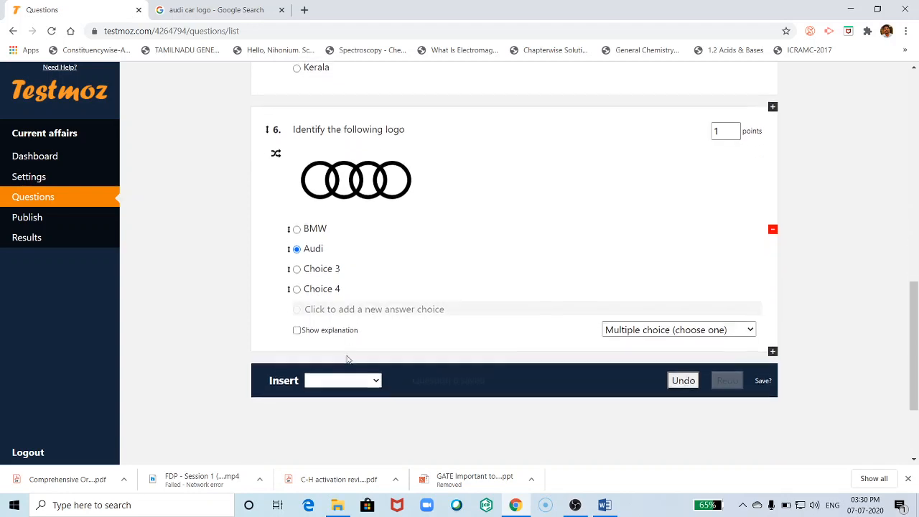
click(320, 268)
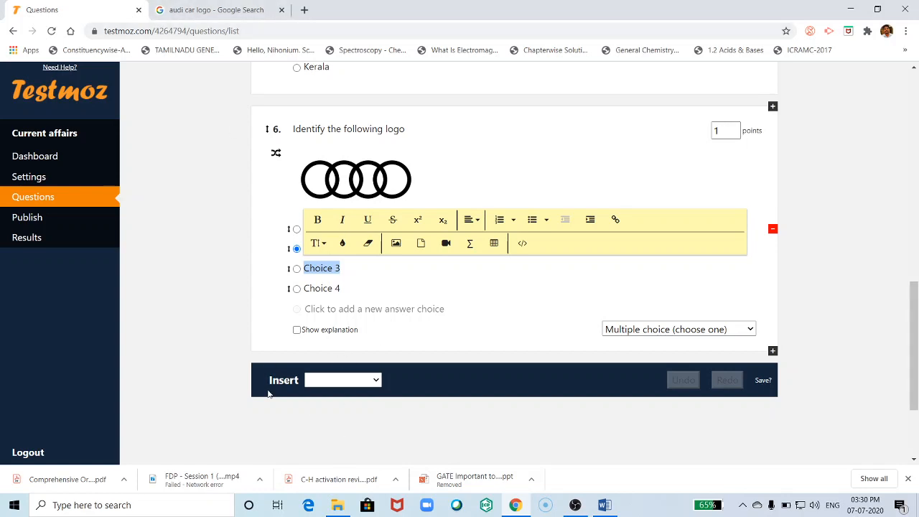
text(XYX)
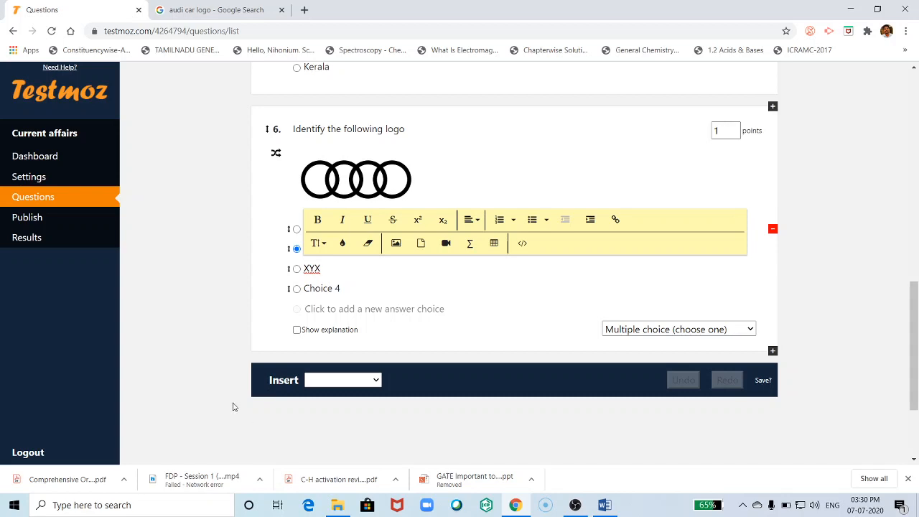
click(338, 288)
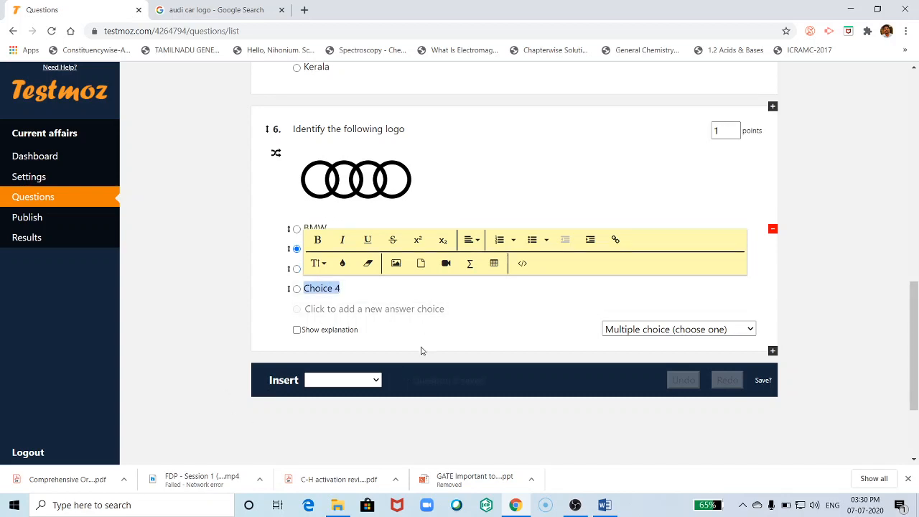
text(ABC Car)
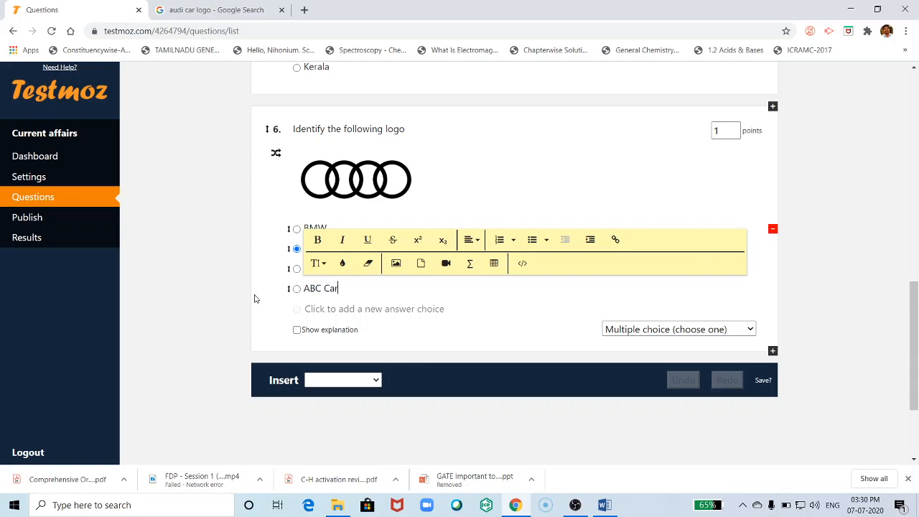
click(184, 289)
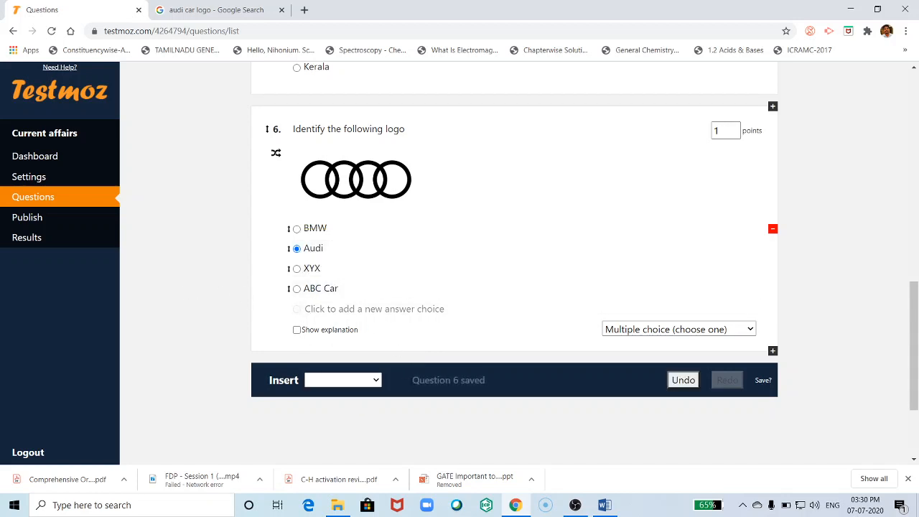
- Change the introduction's 'Marks: 10' to 'Marks: 12' in Settings and save
scroll(404, 289, up, 15)
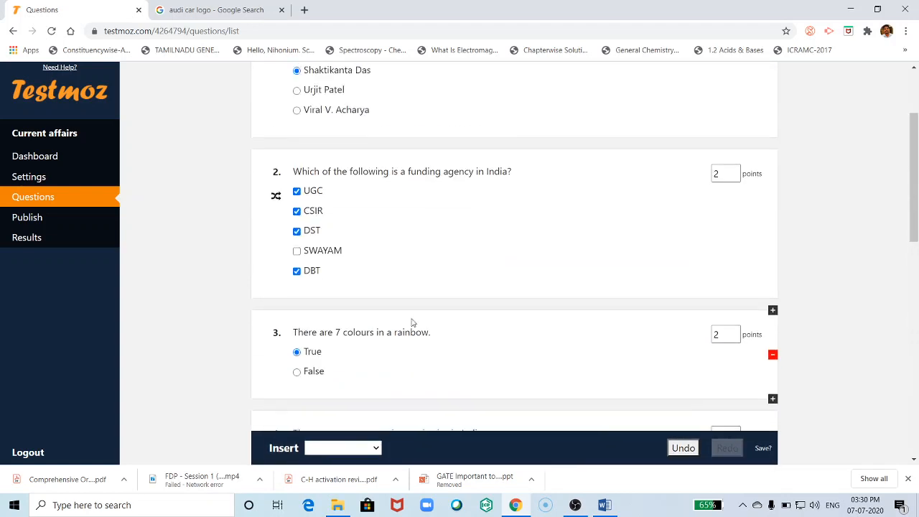
click(33, 182)
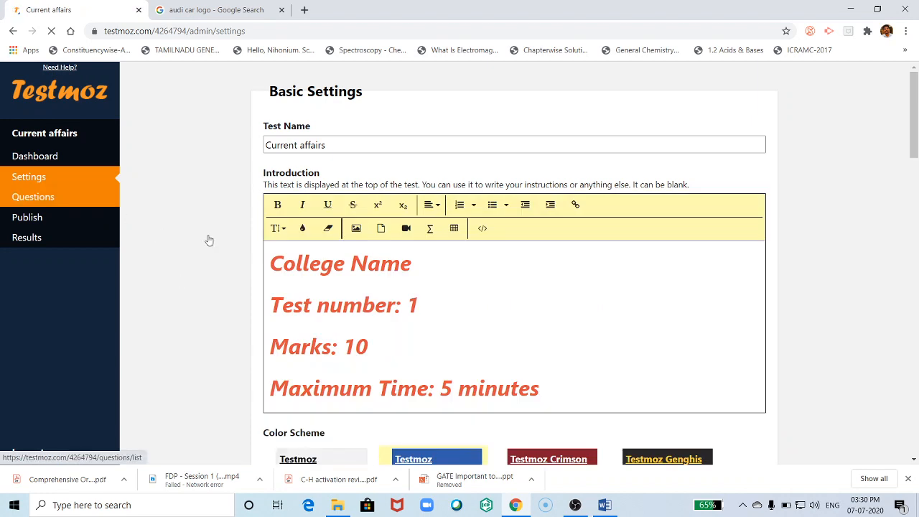
scroll(374, 289, down, 3)
scroll(374, 289, up, 3)
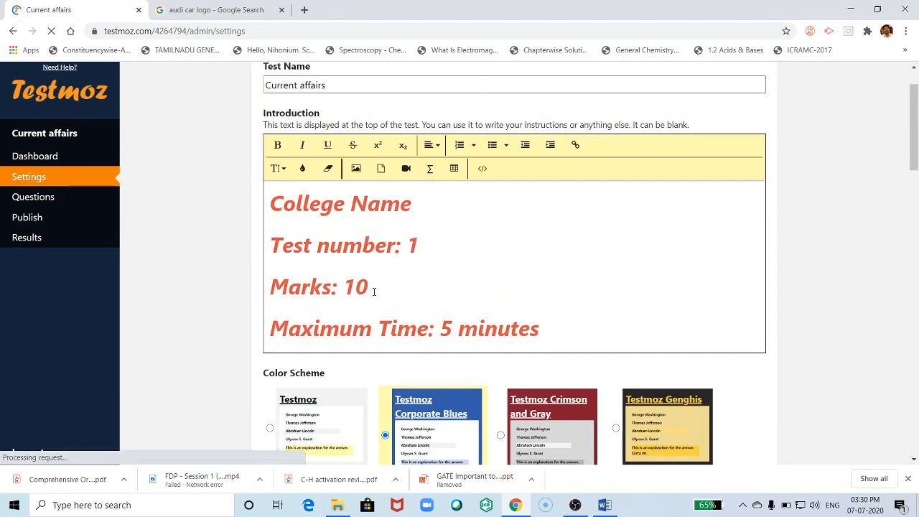
drag(368, 287, 343, 287)
text(12)
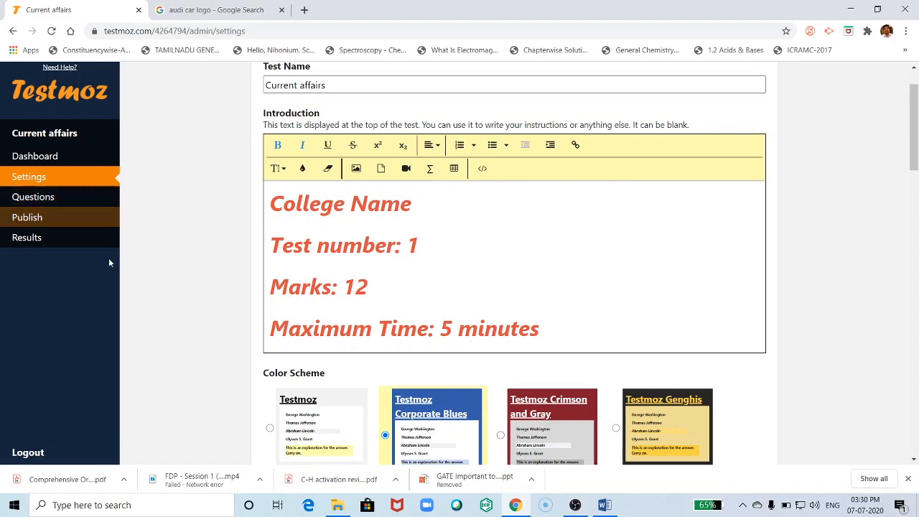
scroll(554, 322, down, 15)
scroll(539, 320, down, 4)
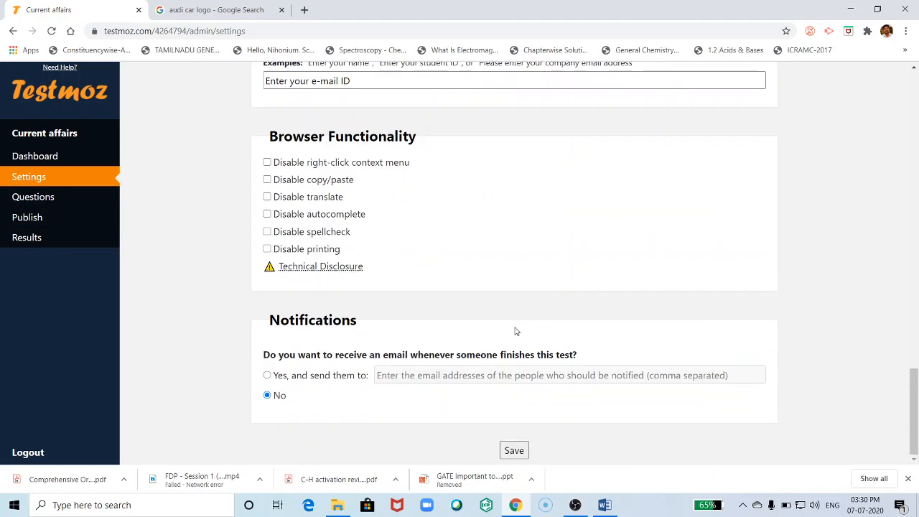
click(524, 449)
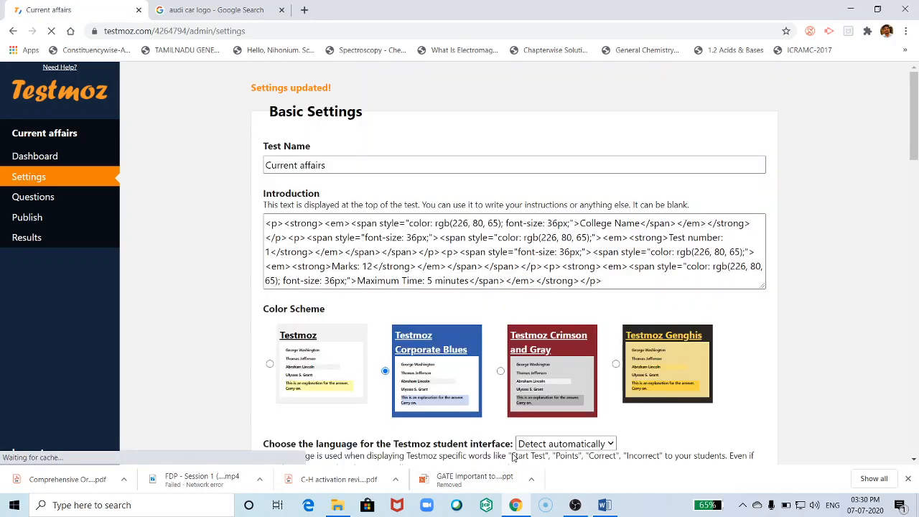
- Set question 6 to be worth 2 points
click(32, 198)
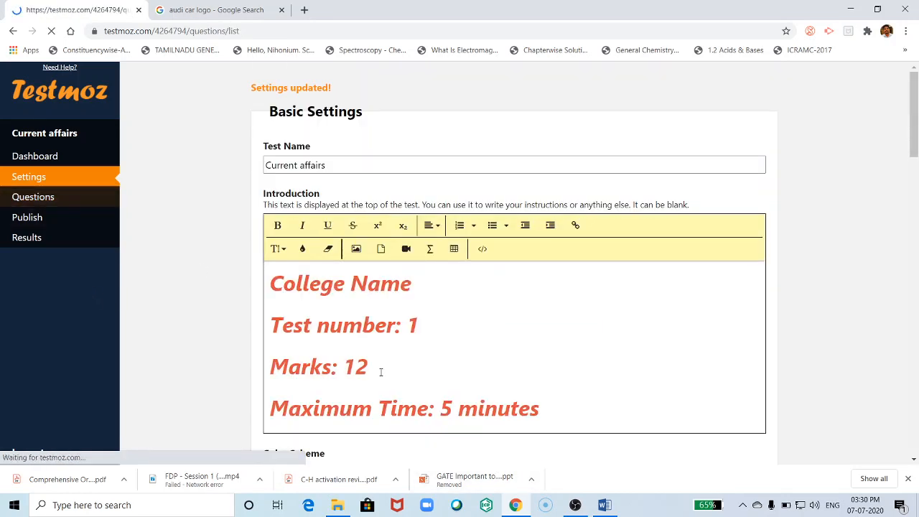
scroll(498, 361, down, 10)
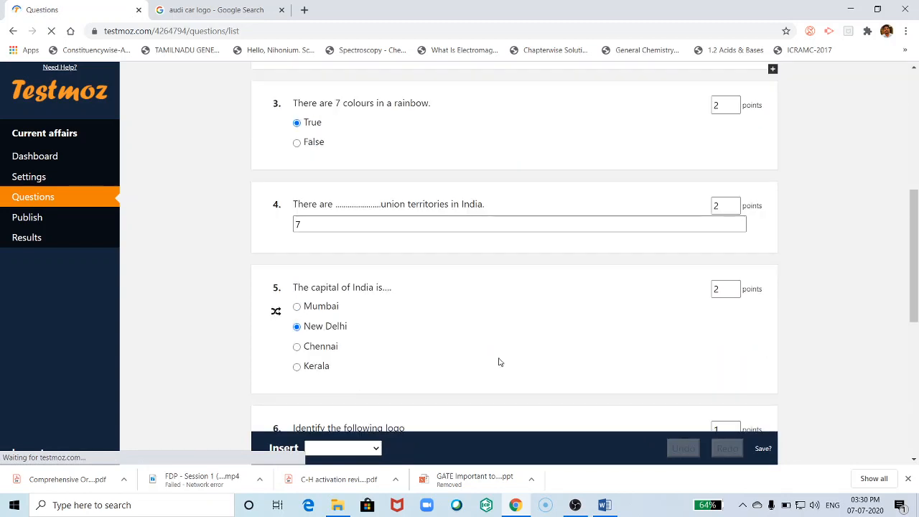
scroll(513, 324, up, 3)
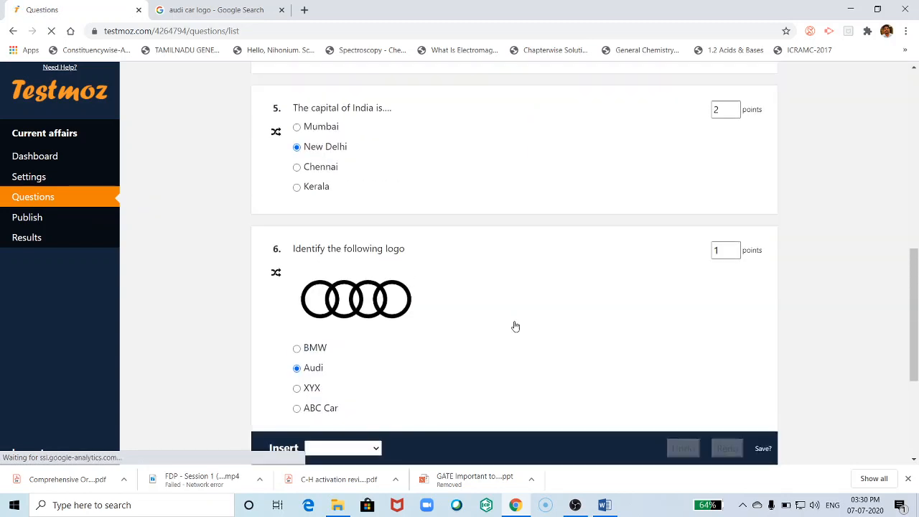
click(733, 246)
scroll(461, 400, down, 3)
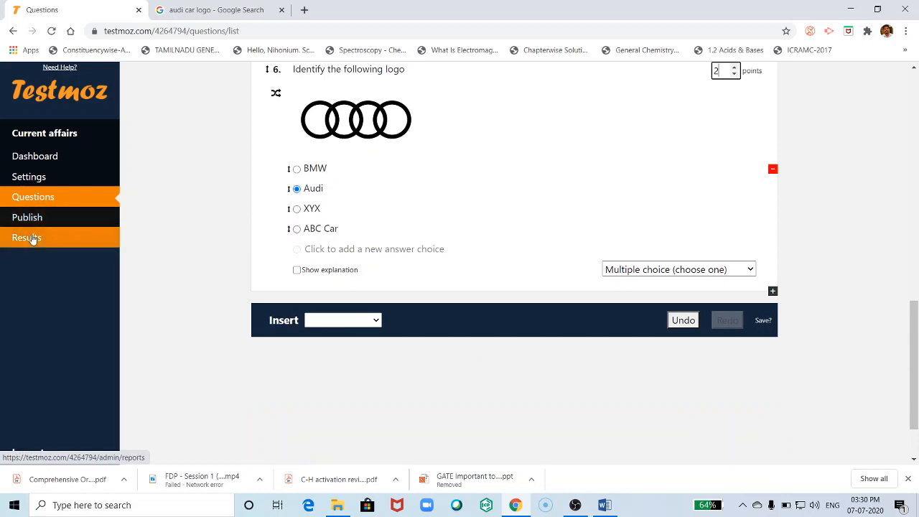
- Log out of the Current affairs admin and close the 'audi car logo' search tab
scroll(29, 431, down, 1)
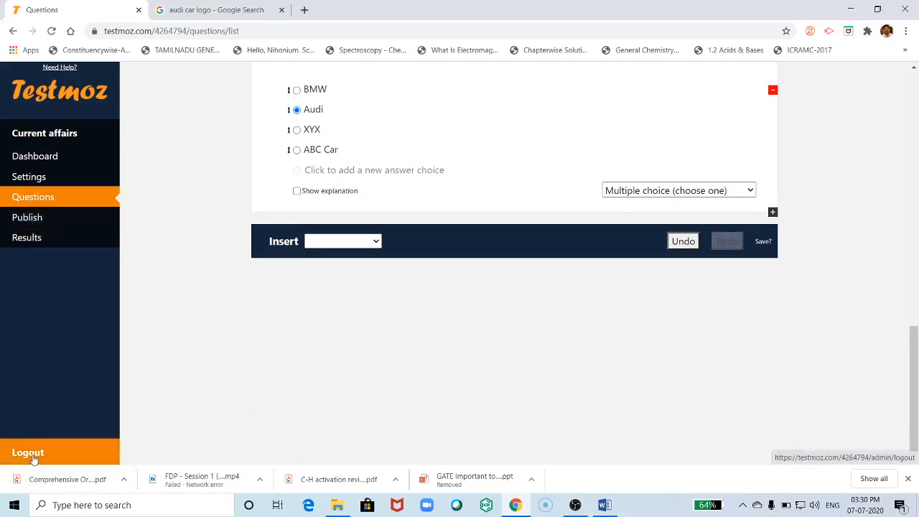
click(28, 452)
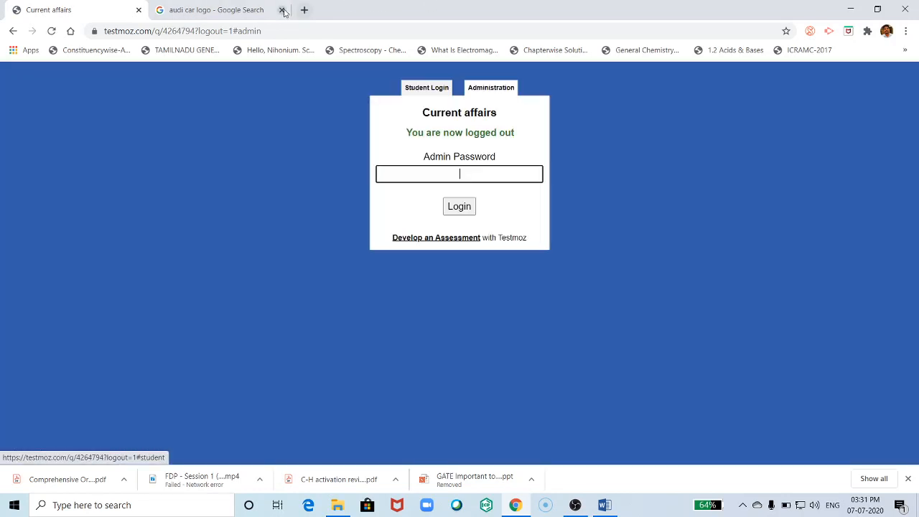
click(281, 9)
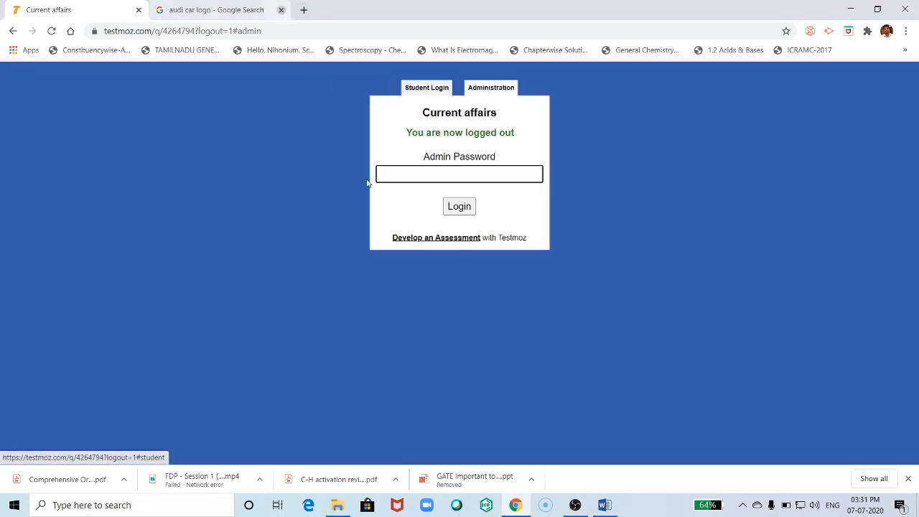
- In Word's Quiz document, select the link testmoz.com/4264794, then return to the browser
click(604, 505)
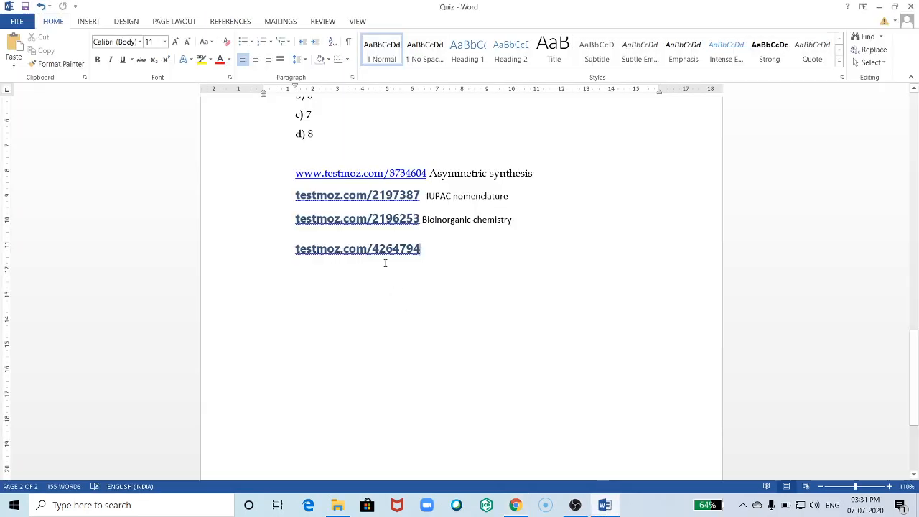
click(275, 248)
scroll(456, 330, up, 5)
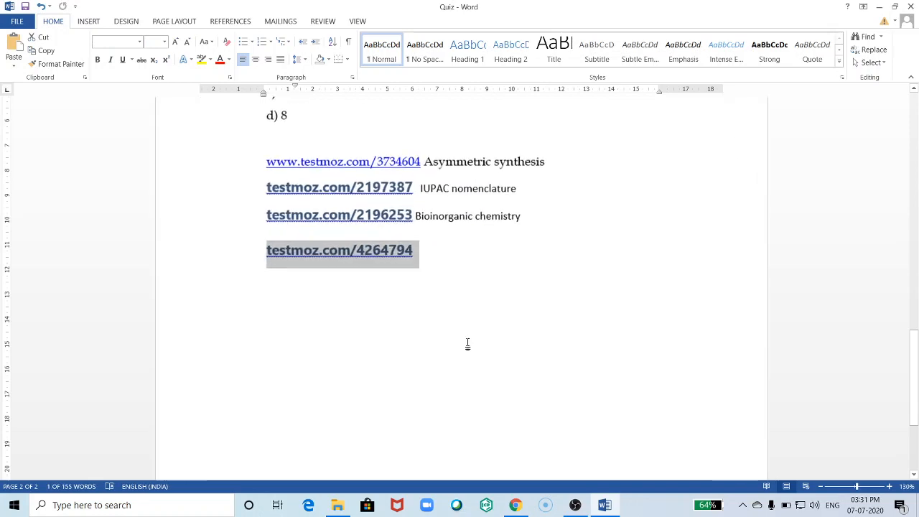
scroll(452, 345, up, 4)
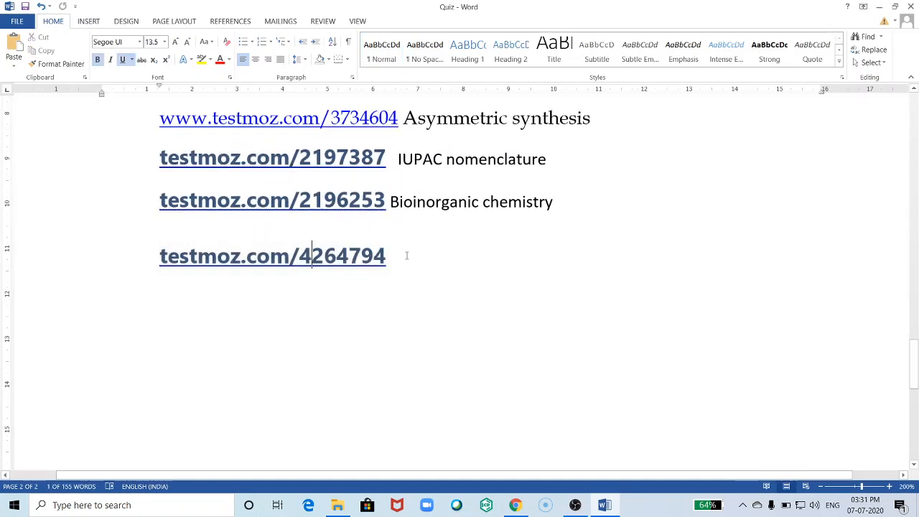
drag(409, 254, 154, 256)
key(ctrl+c)
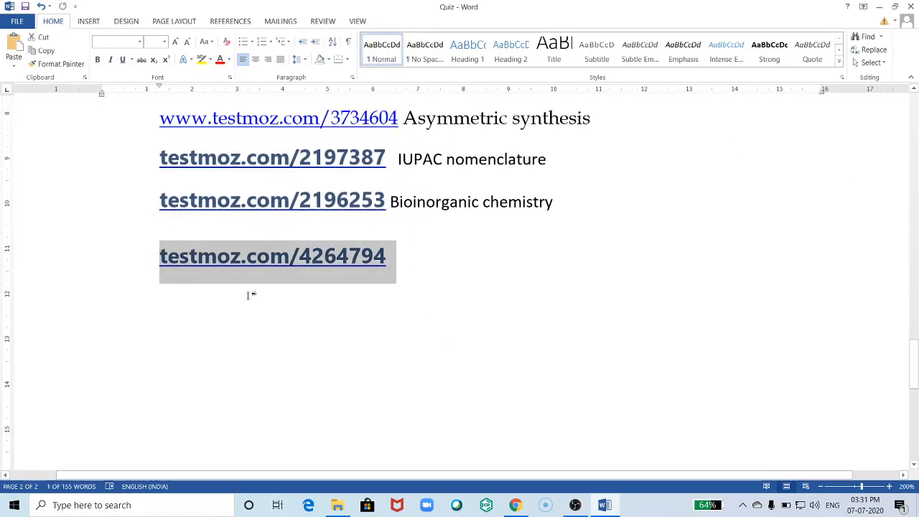
click(514, 505)
- Go to the test link testmoz.com/4264794
click(208, 31)
key(ctrl+v)
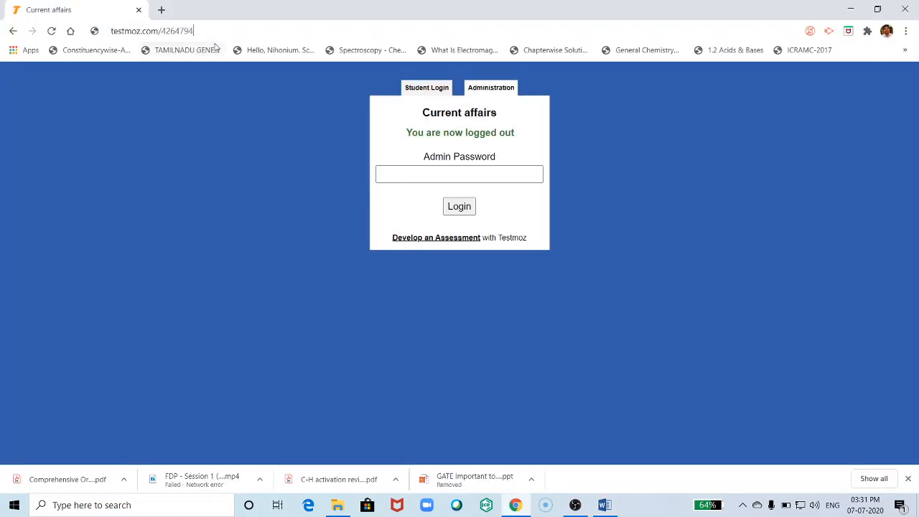
key(Return)
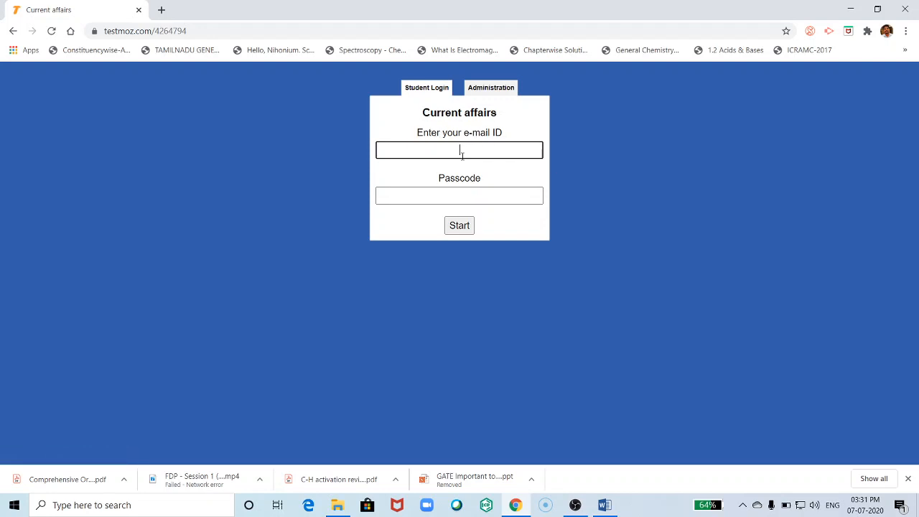
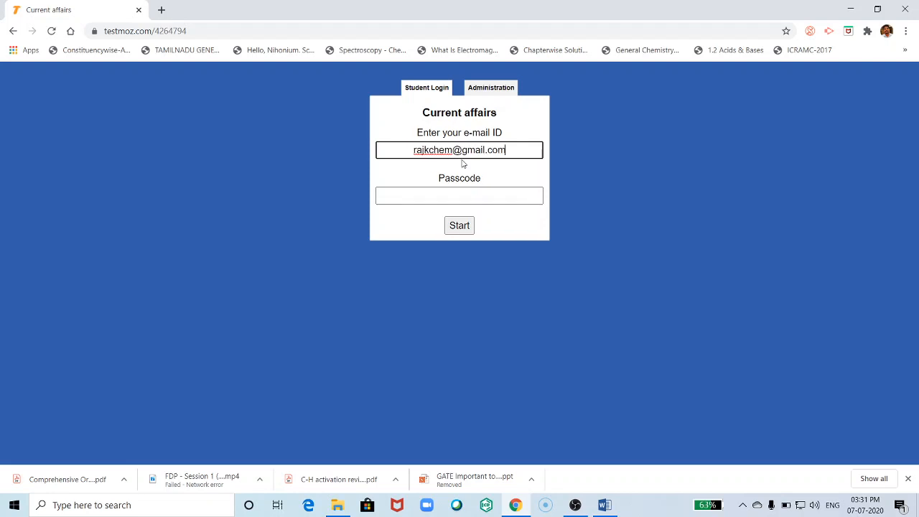
- Enter the student's e-mail ID and passcode and start the Current affairs test
click(460, 196)
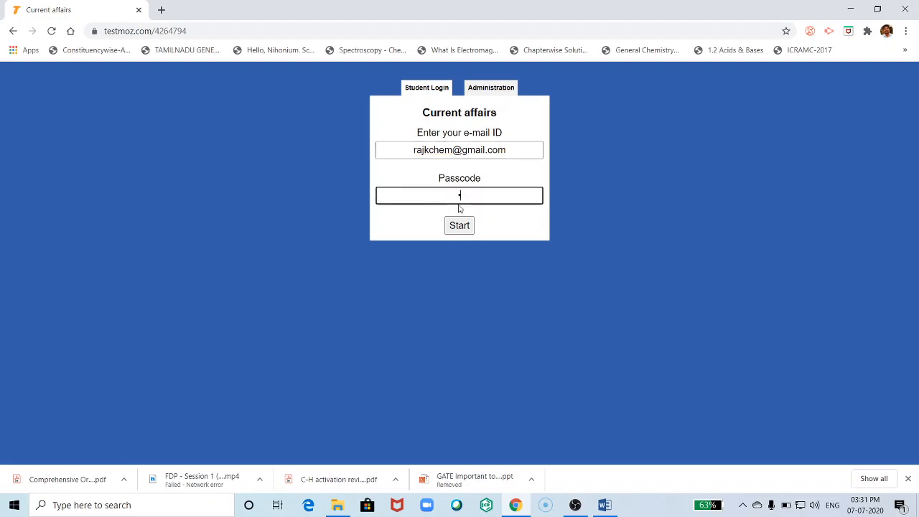
text(•••)
click(459, 229)
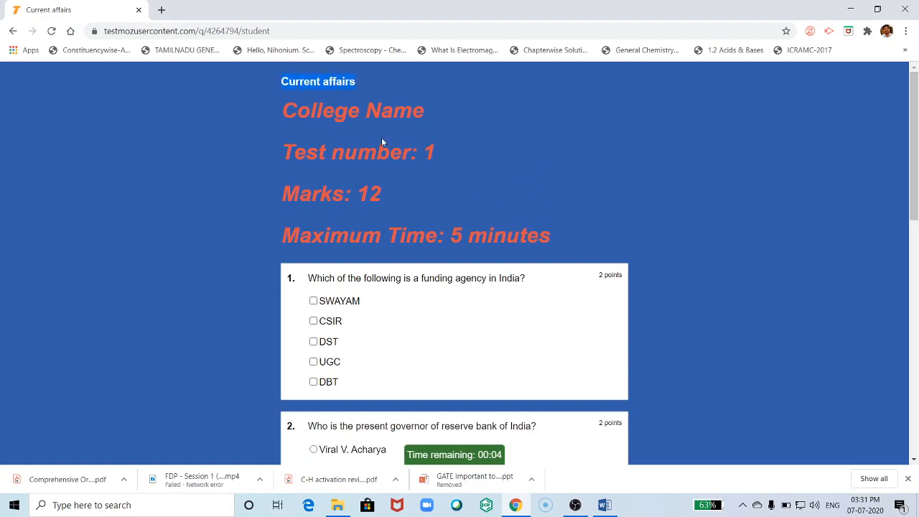
- Read the introduction, then tick CSIR, DST, UGC and DBT as funding agencies
drag(284, 112, 548, 226)
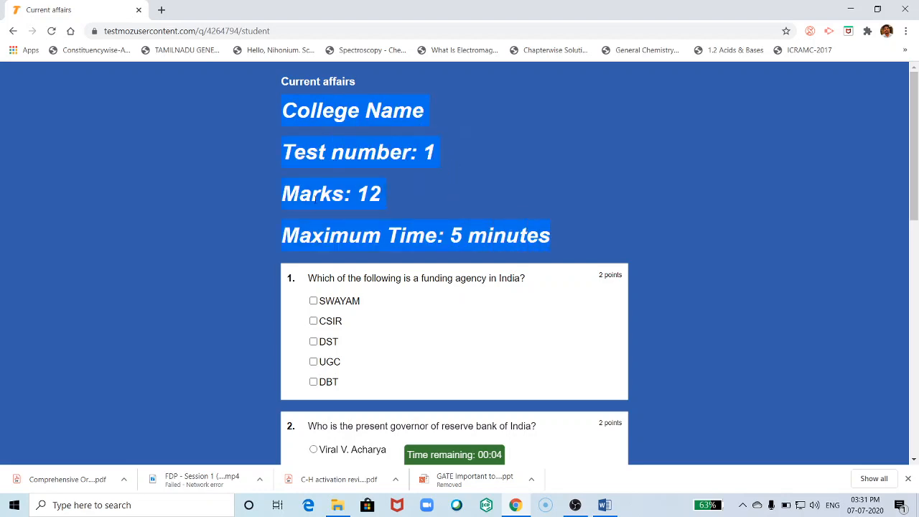
scroll(369, 174, down, 2)
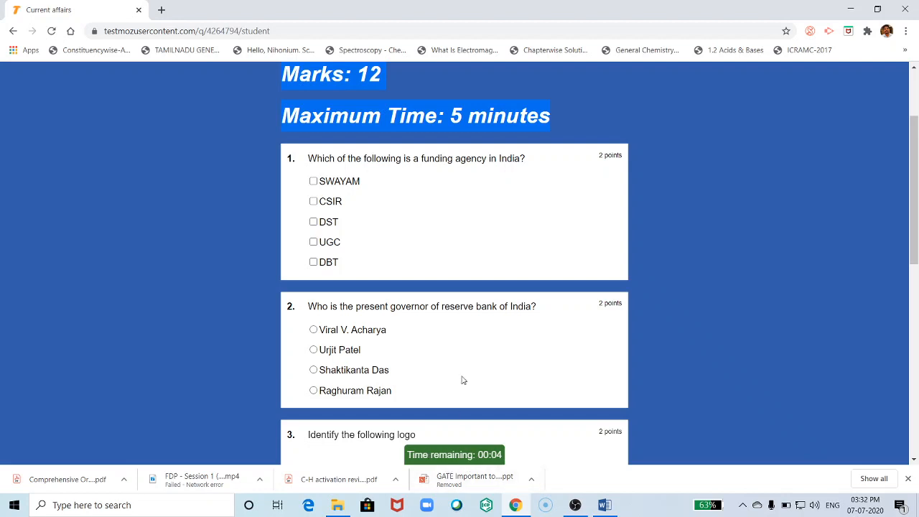
scroll(391, 272, up, 1)
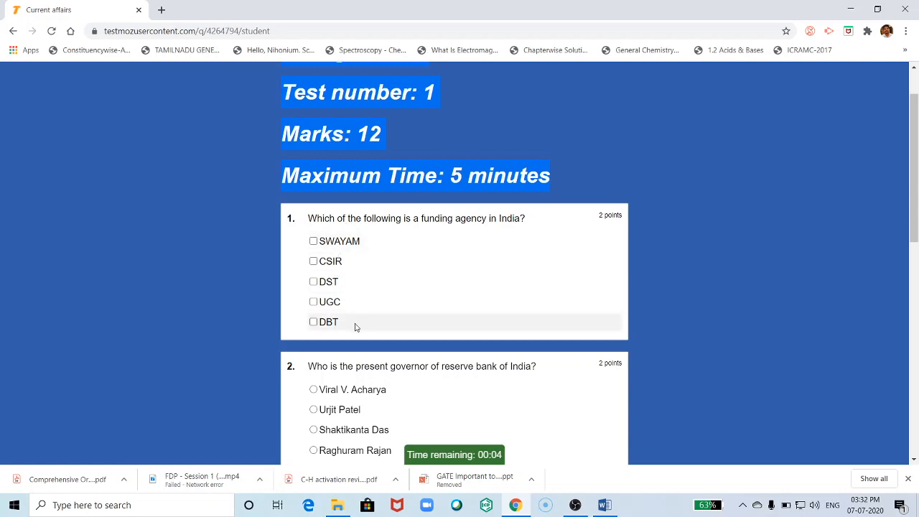
scroll(354, 328, down, 8)
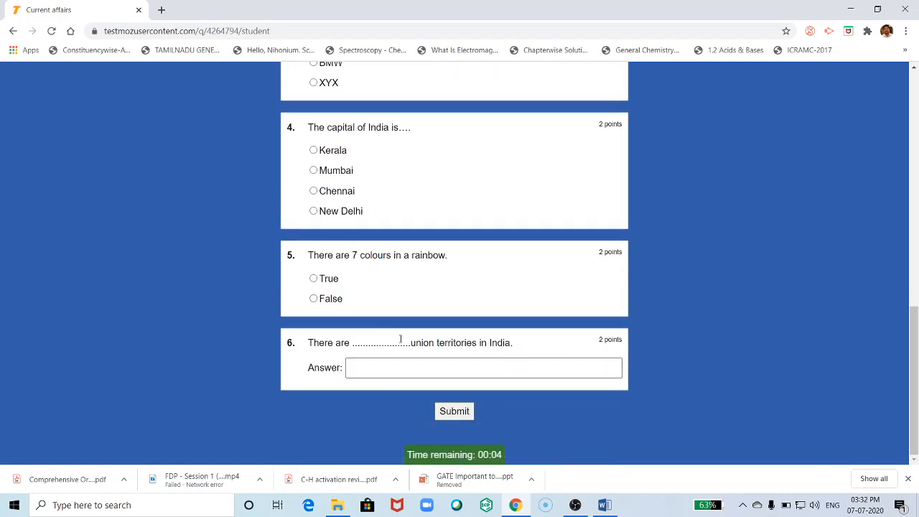
scroll(401, 339, up, 9)
scroll(364, 324, down, 1)
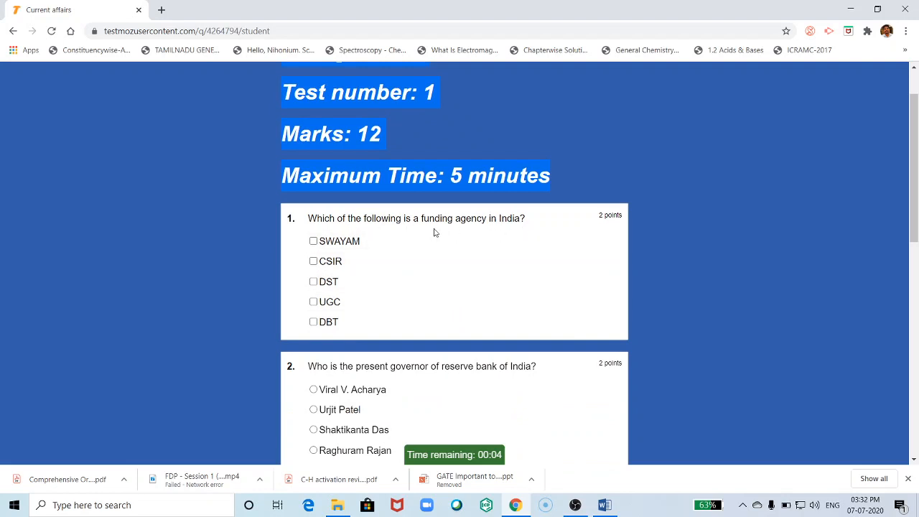
click(313, 261)
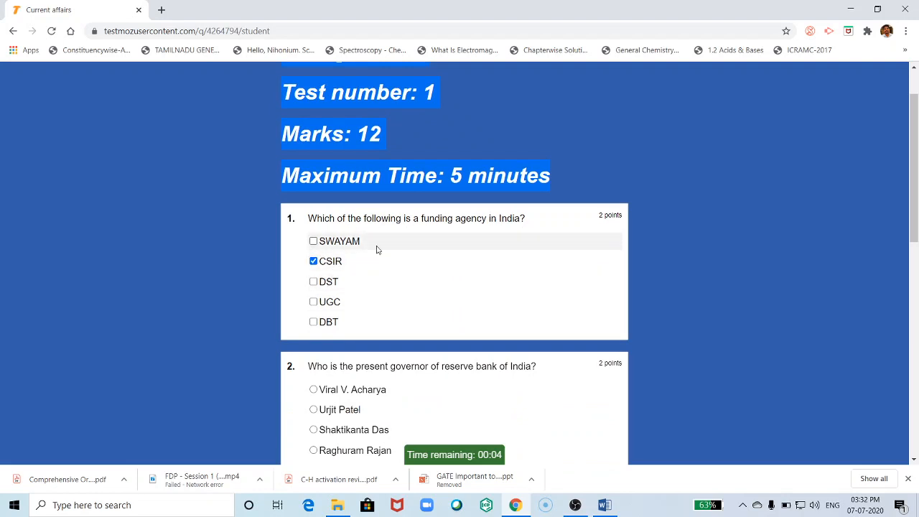
scroll(317, 281, down, 1)
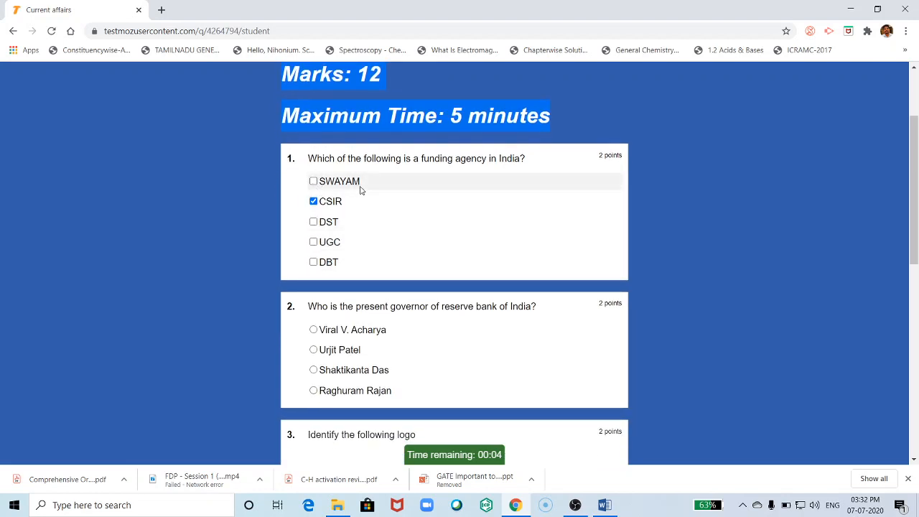
click(314, 221)
click(314, 242)
click(313, 262)
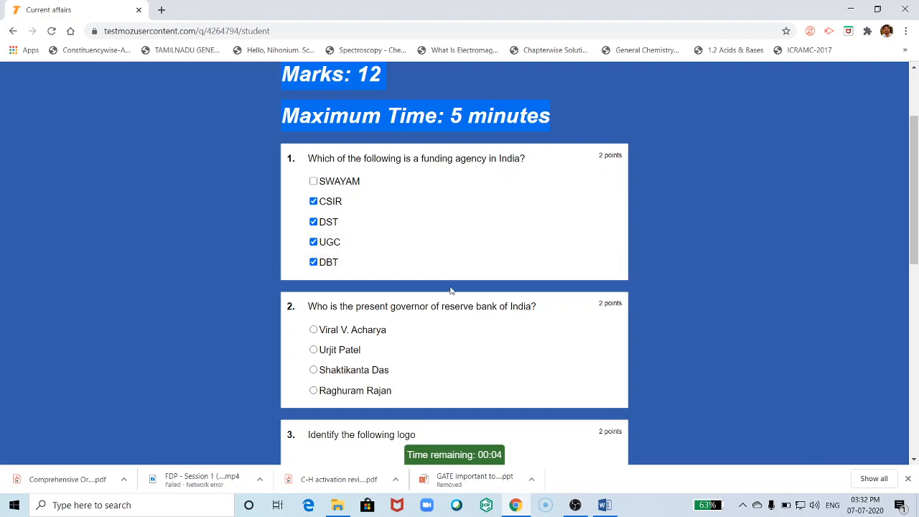
- Answer Shaktikanta Das, Audi, New Delhi and False for questions 2 to 5
scroll(451, 291, down, 1)
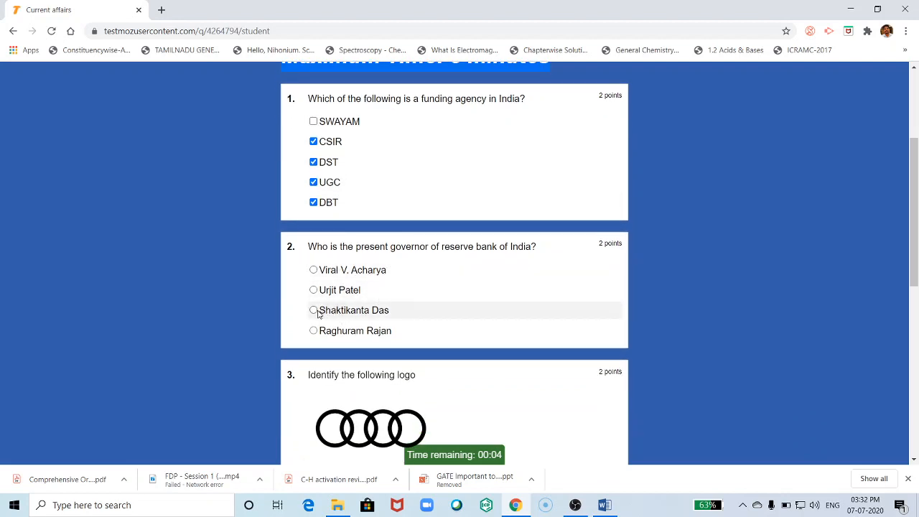
click(316, 311)
scroll(493, 324, down, 3)
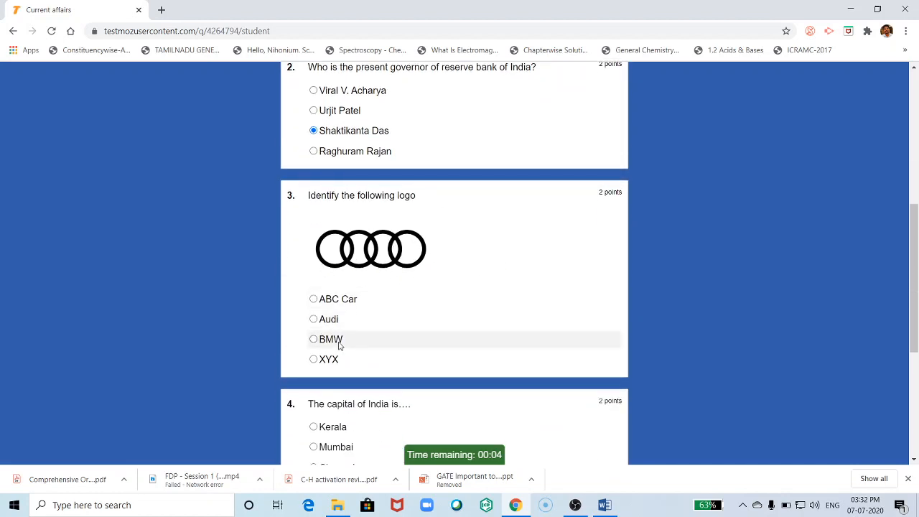
click(313, 319)
scroll(474, 316, down, 1)
scroll(484, 327, down, 1)
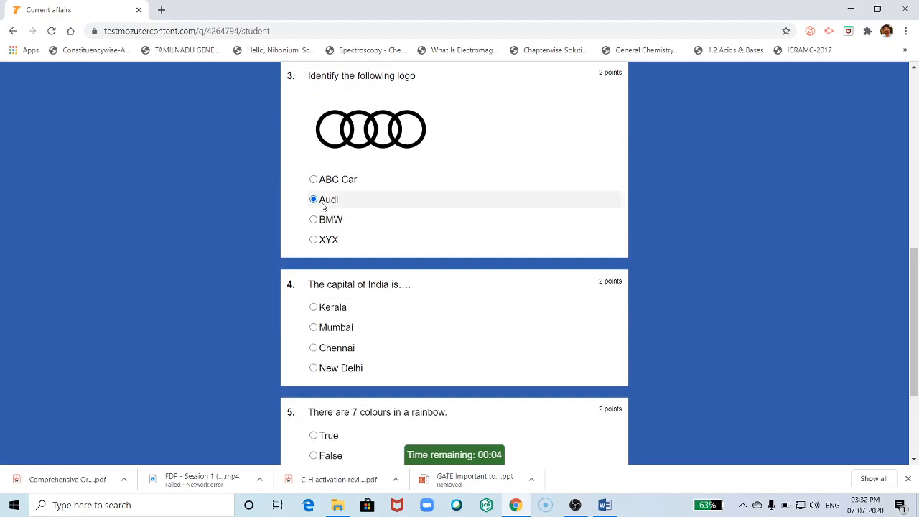
click(315, 369)
scroll(515, 356, down, 3)
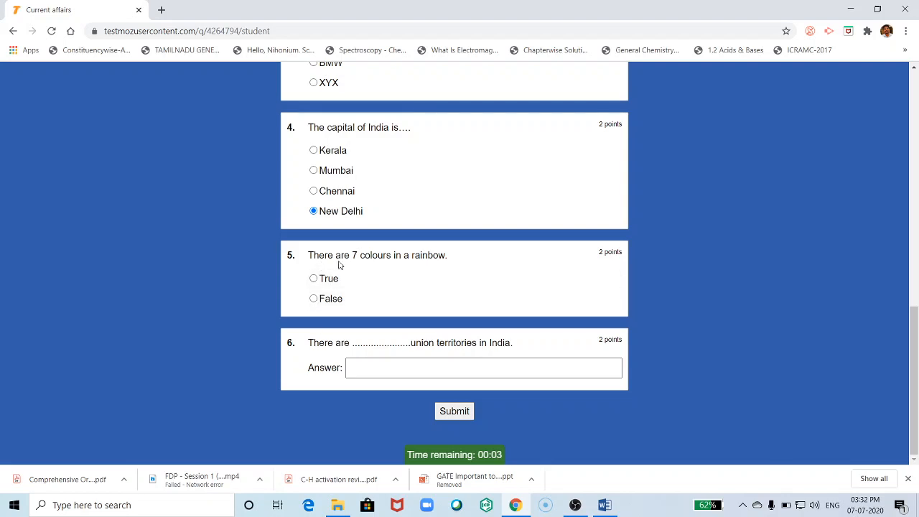
click(315, 300)
- Enter 7 for the union territories question and submit the quiz
click(367, 368)
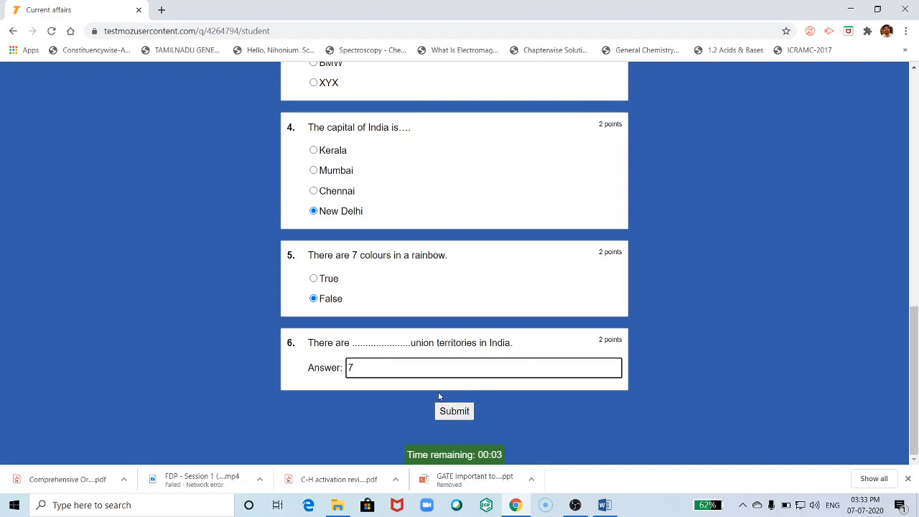
scroll(331, 273, up, 3)
scroll(388, 301, down, 3)
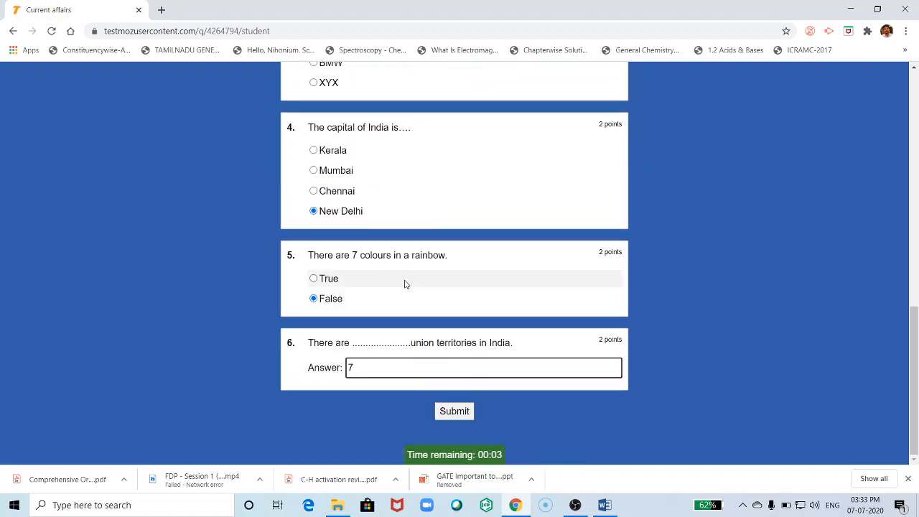
click(457, 416)
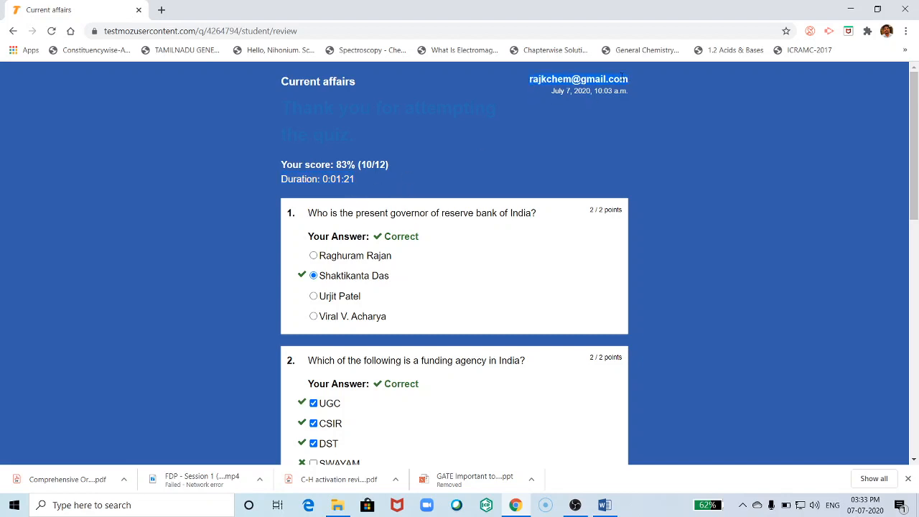
- Check each answer on the 83% (10/12) review page, then log out
scroll(620, 209, down, 3)
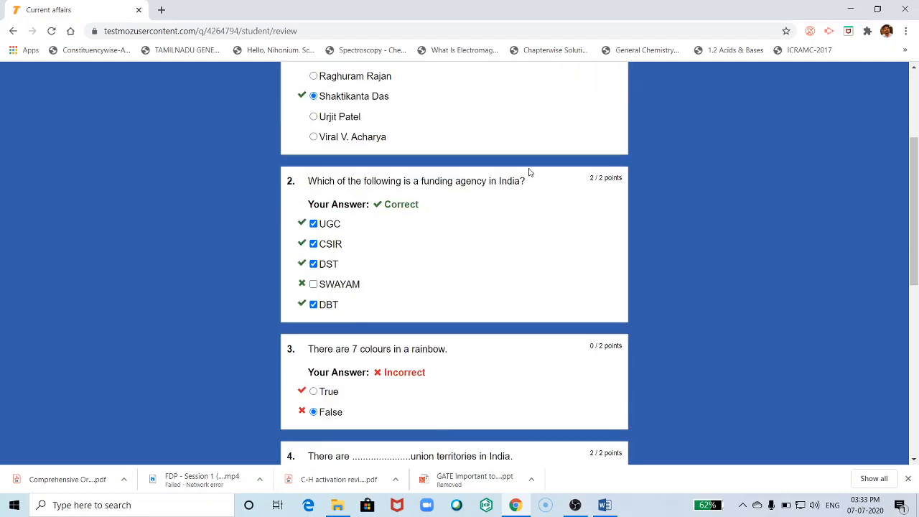
scroll(648, 248, up, 3)
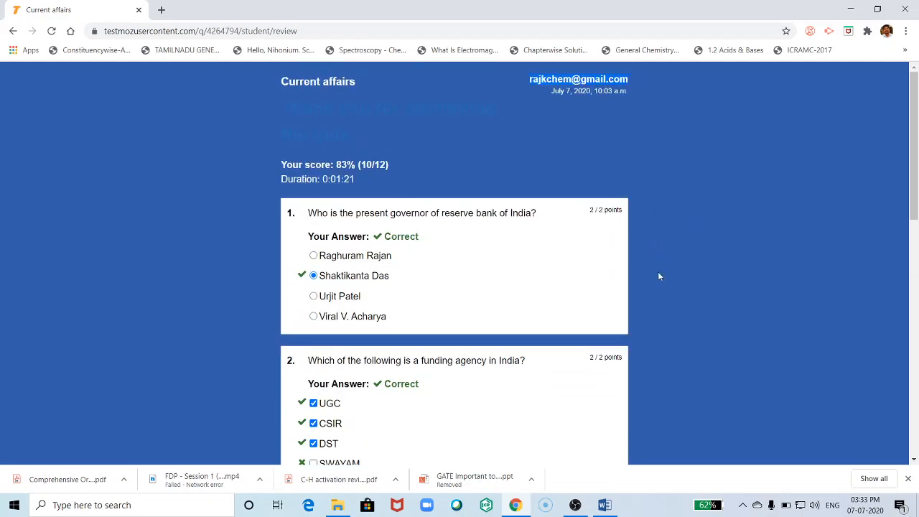
scroll(646, 281, down, 7)
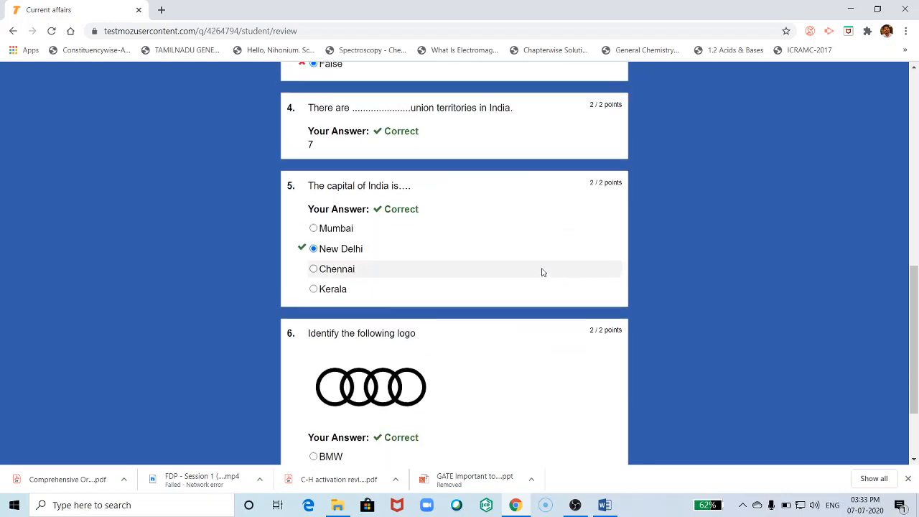
scroll(542, 272, up, 7)
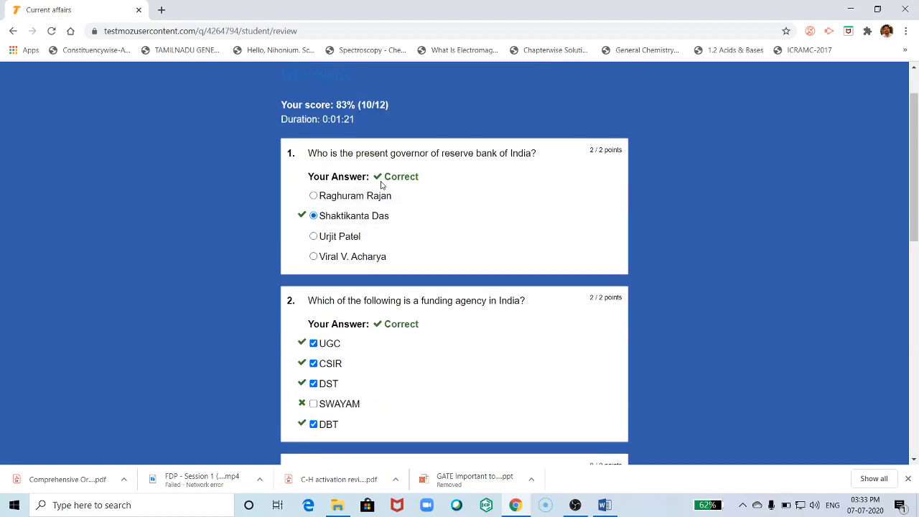
scroll(375, 215, down, 2)
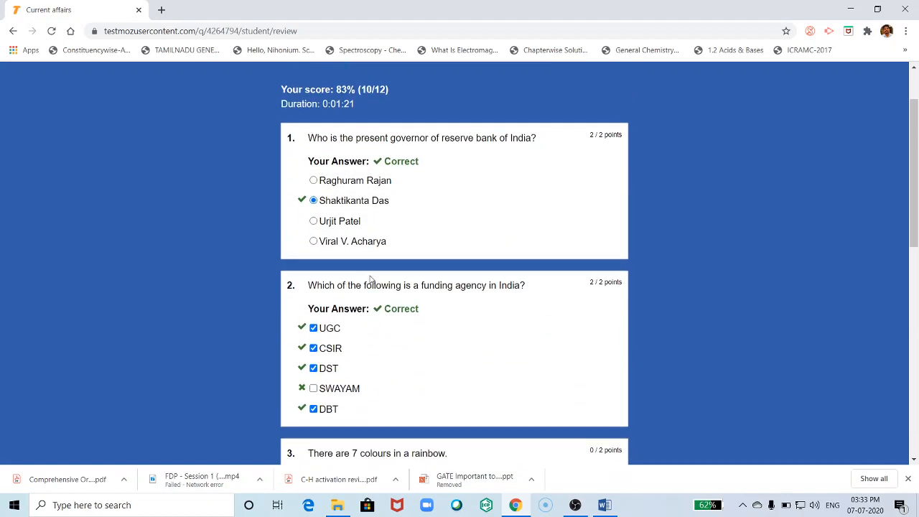
scroll(343, 285, down, 2)
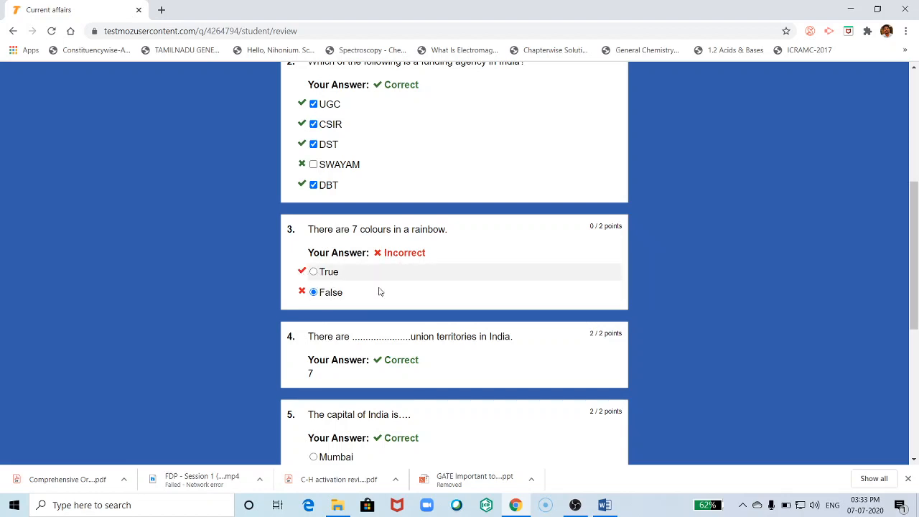
scroll(380, 292, down, 2)
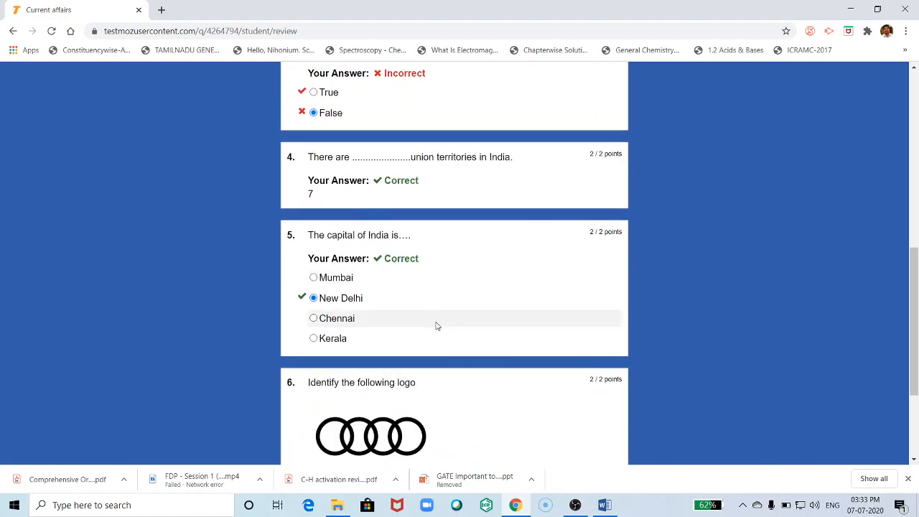
scroll(373, 308, down, 2)
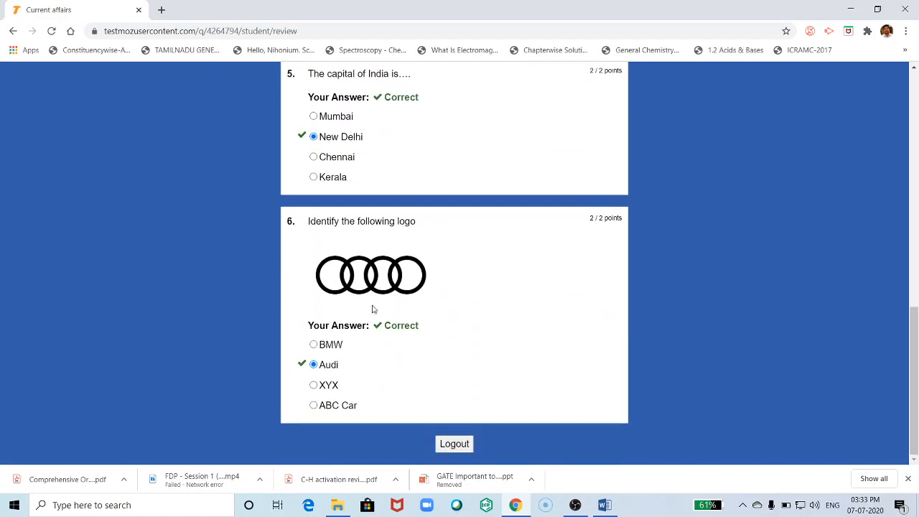
click(455, 444)
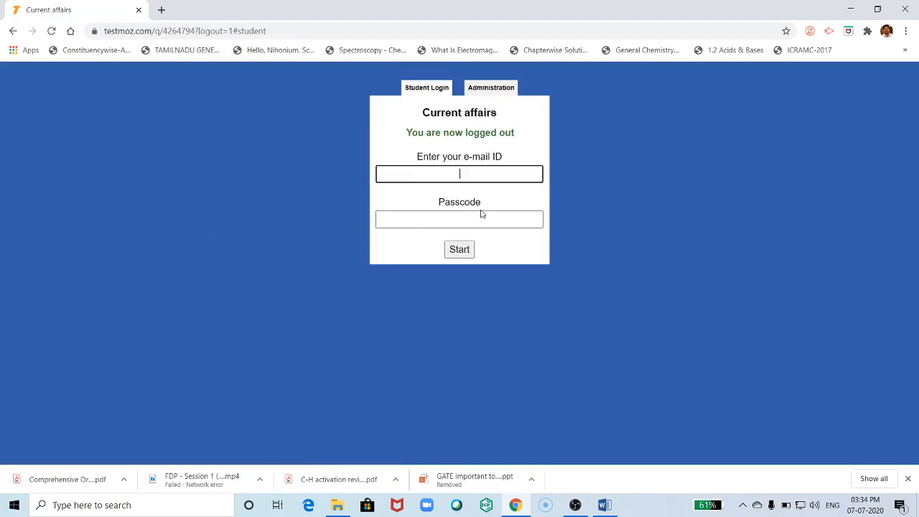
- Log back in as the test administrator from the Administration tab
click(484, 89)
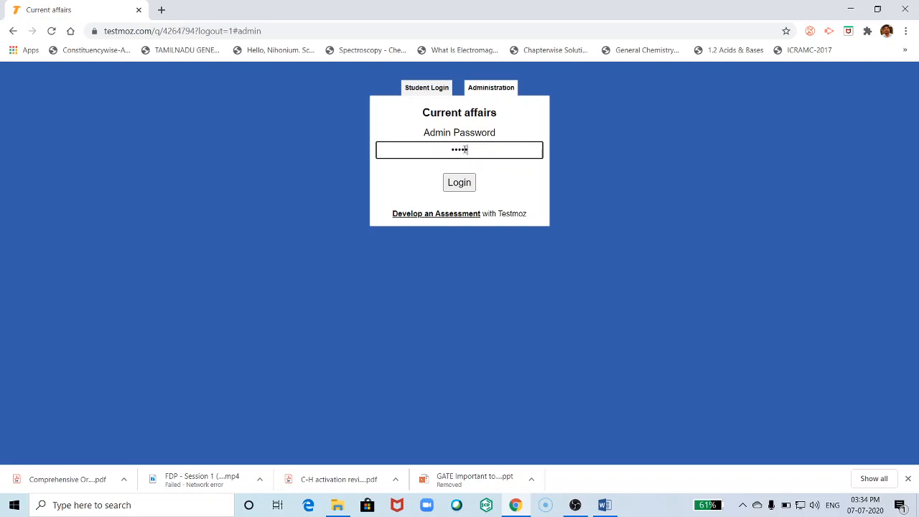
click(461, 183)
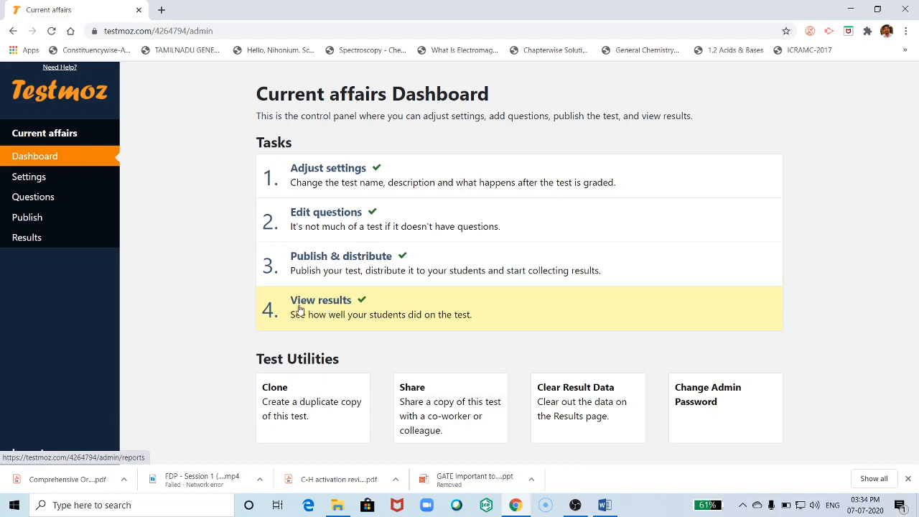
- Open the results and inspect the 83% (10/12) score, 0:01:21 time and per-question marks
click(332, 309)
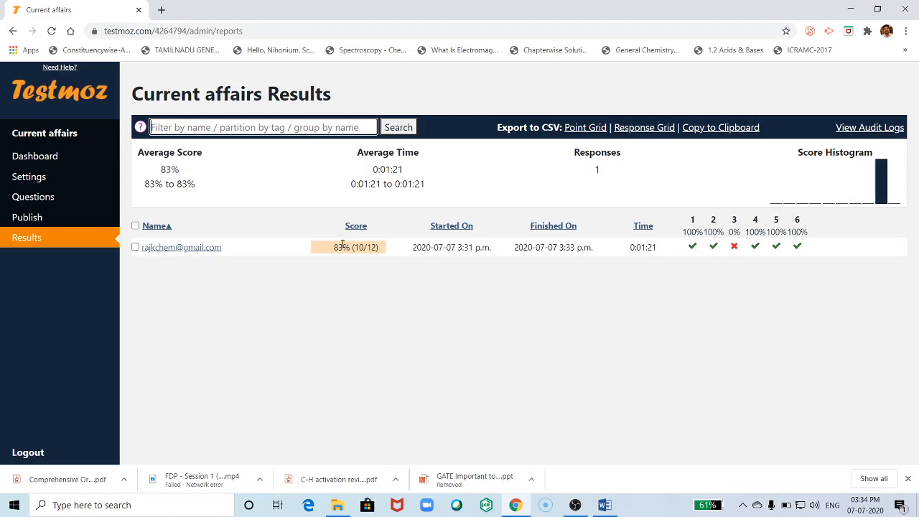
double_click(346, 247)
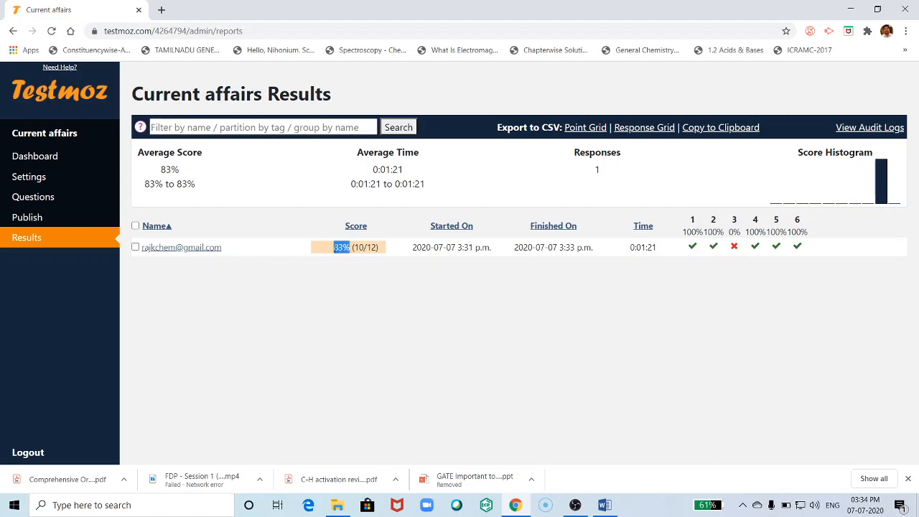
drag(378, 247, 358, 248)
drag(630, 249, 654, 247)
mouse_move(692, 225)
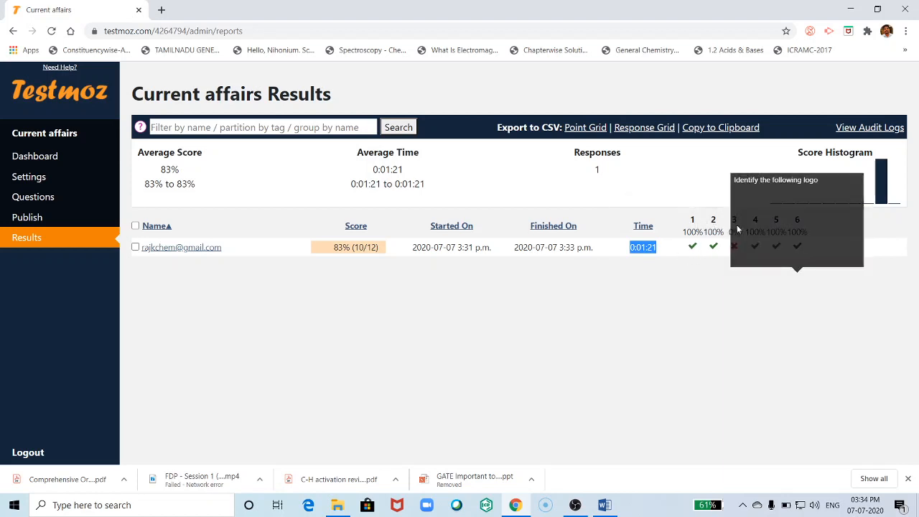
mouse_move(796, 224)
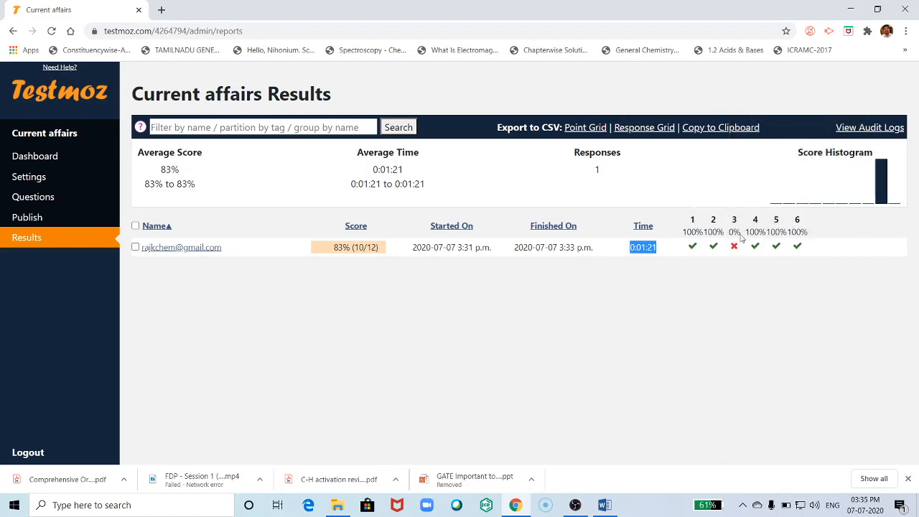
mouse_move(735, 251)
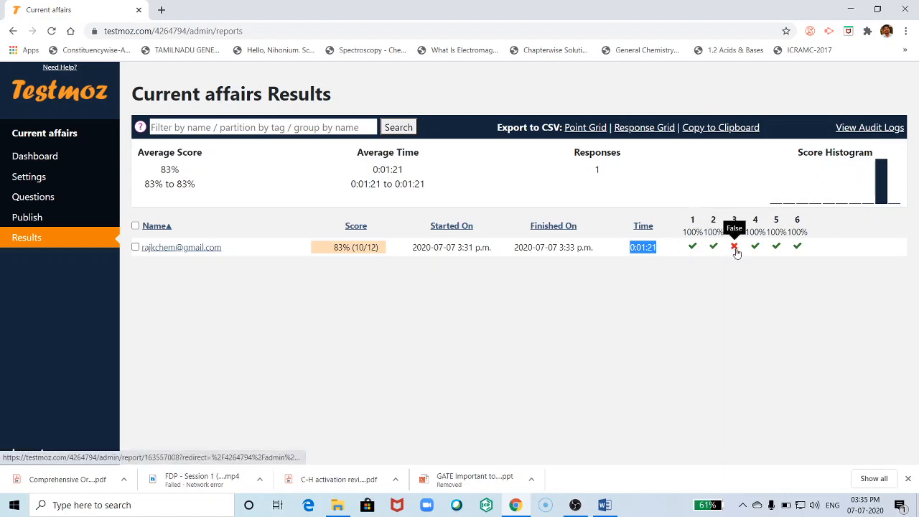
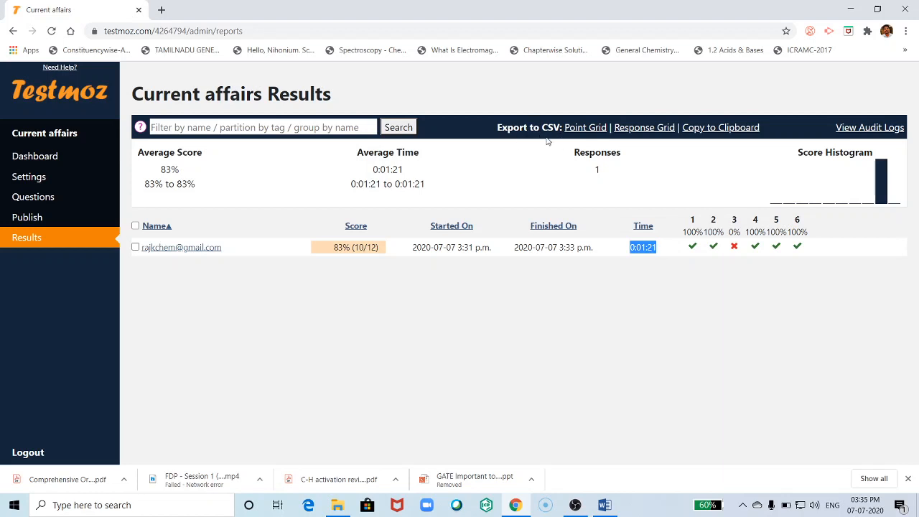
- Export the Current affairs results point grid as quiz_4264794.csv and open it in Excel
click(583, 129)
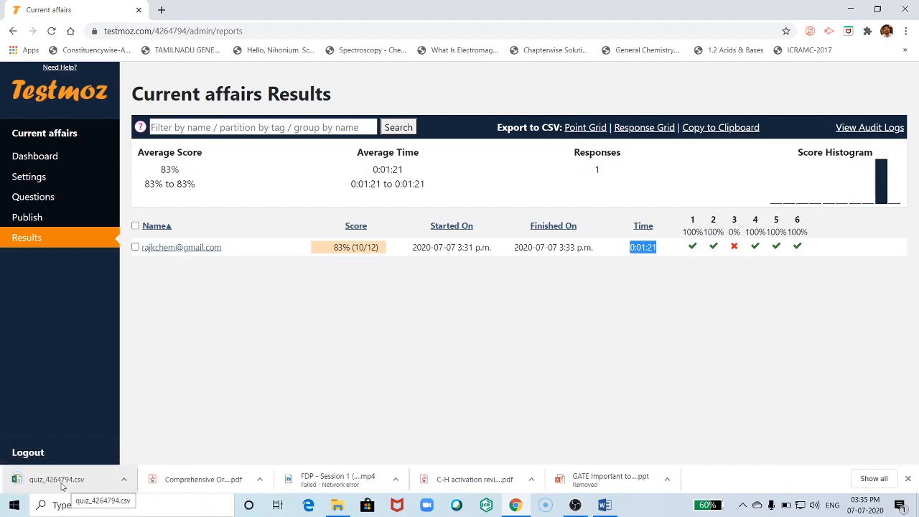
click(43, 487)
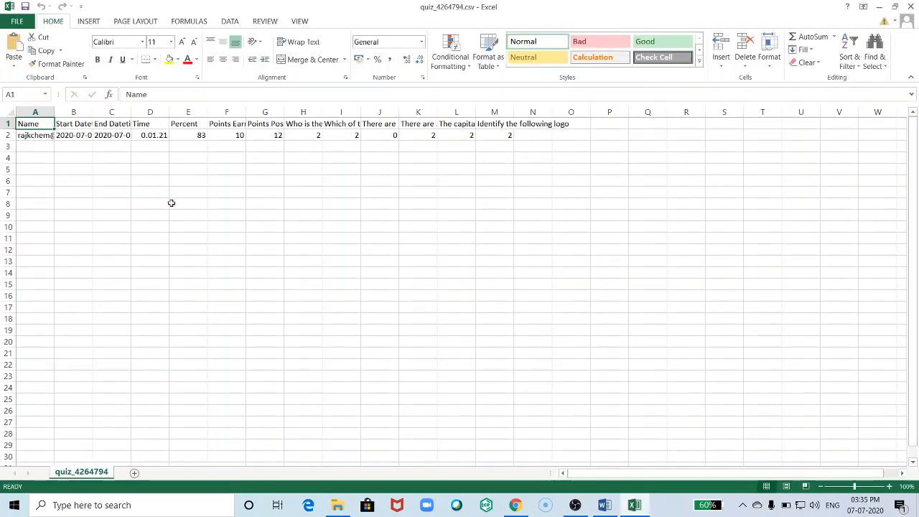
- Auto-fit columns A, B and C so the full start and end times show
double_click(54, 113)
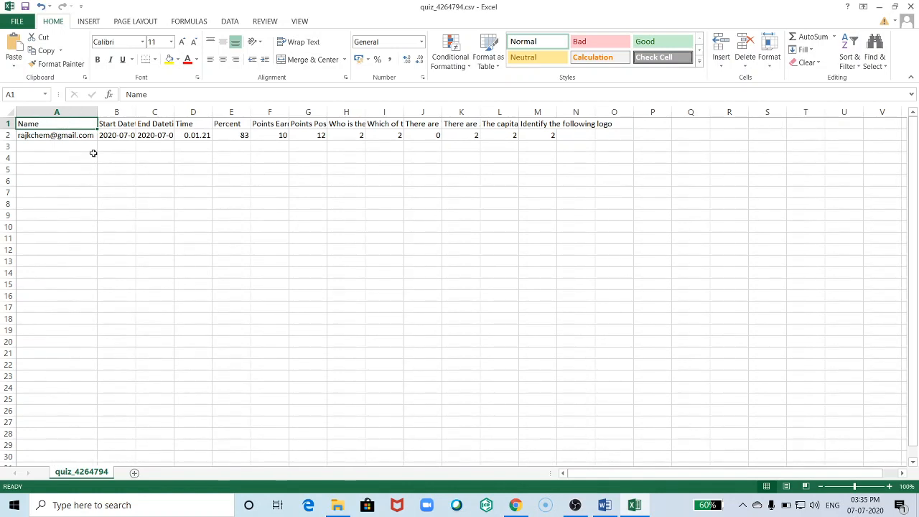
drag(50, 135, 36, 321)
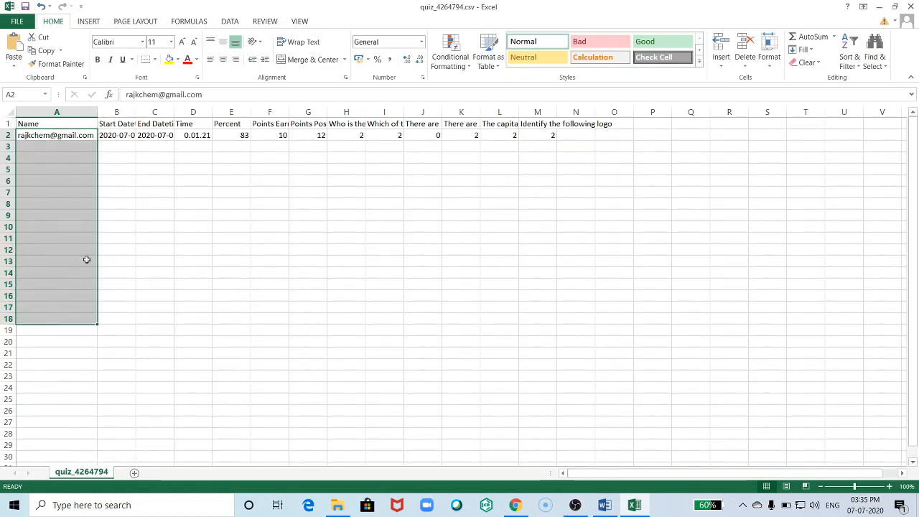
double_click(136, 113)
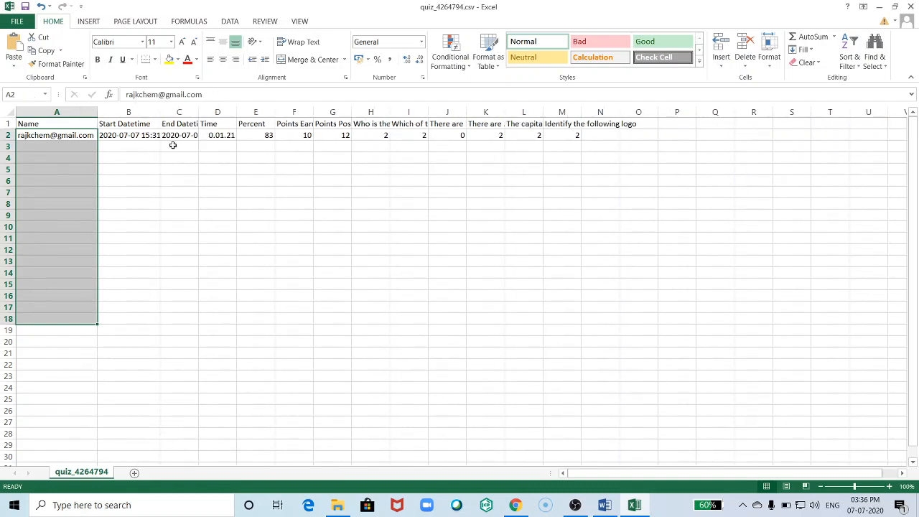
click(185, 158)
double_click(198, 113)
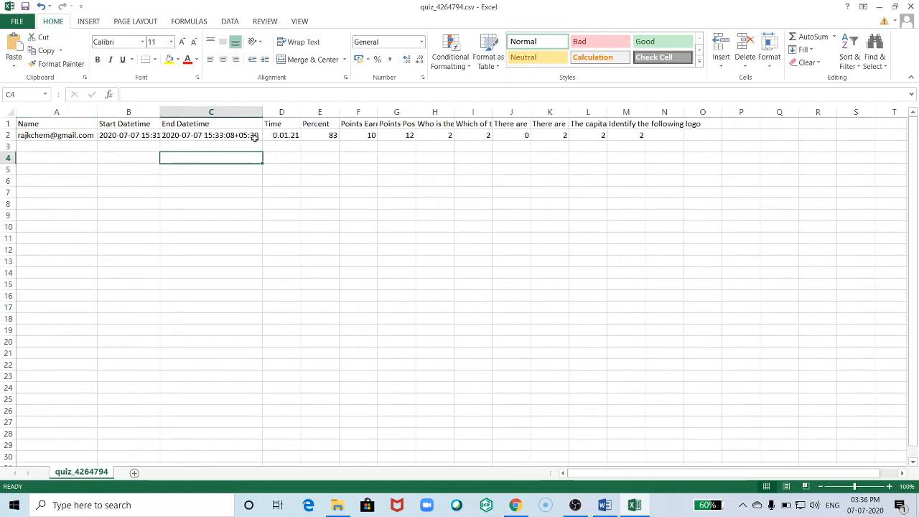
- Inspect the Percent, Points Earned and Points Possible columns, then close Excel without saving
click(331, 117)
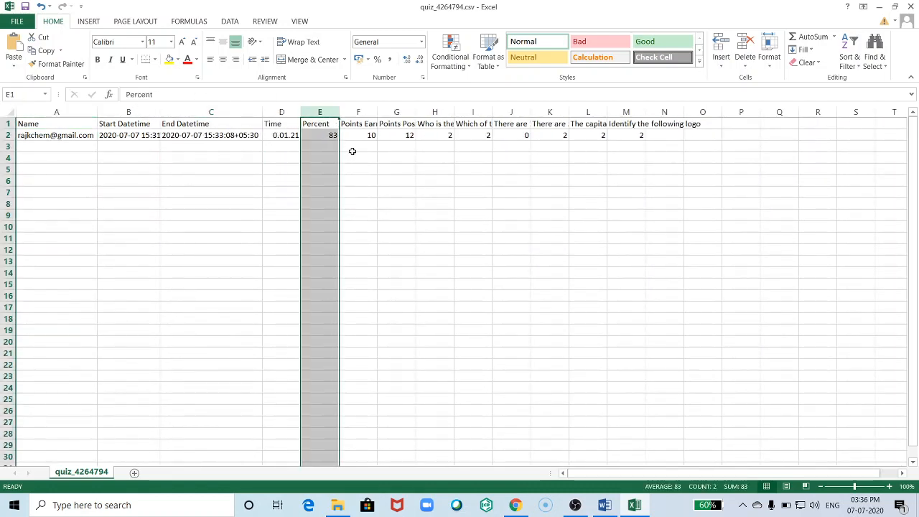
click(366, 112)
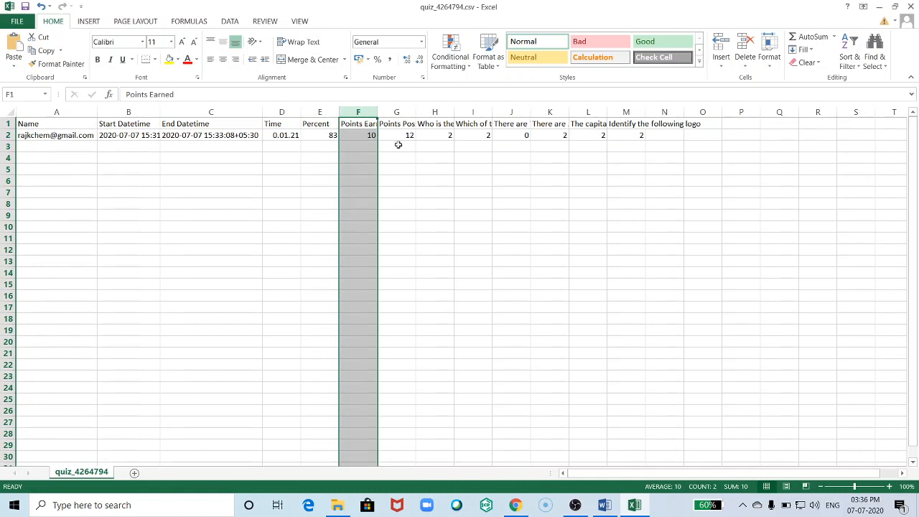
click(409, 113)
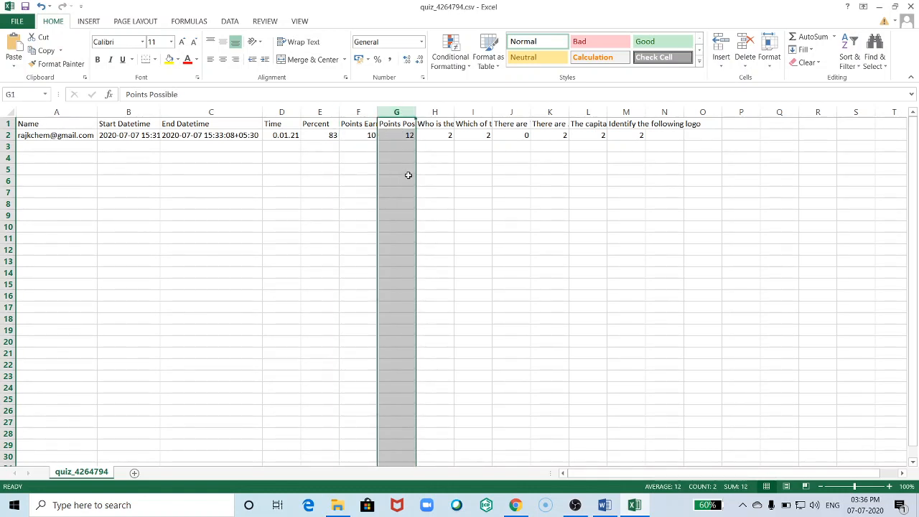
click(365, 113)
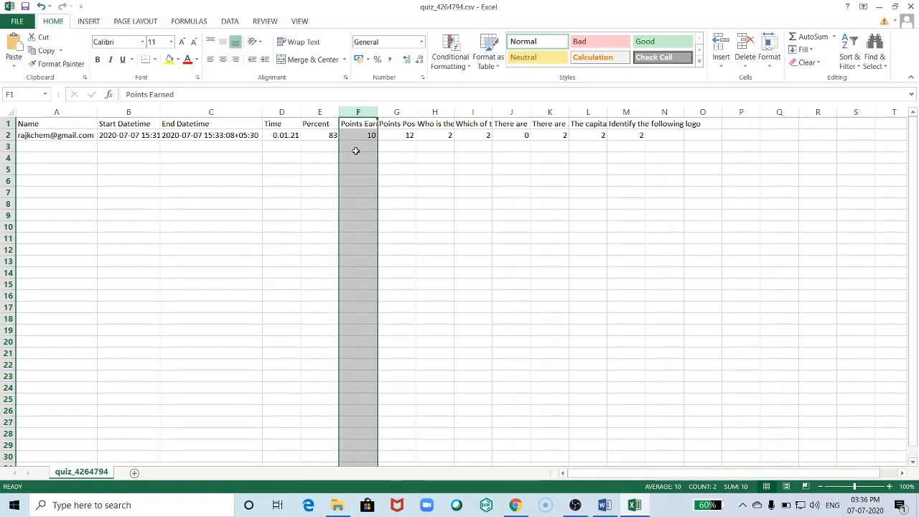
click(324, 113)
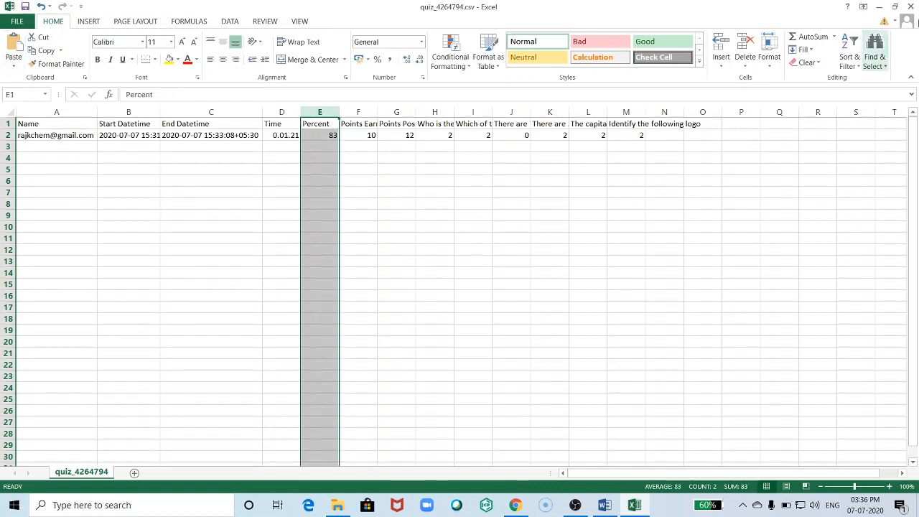
click(905, 6)
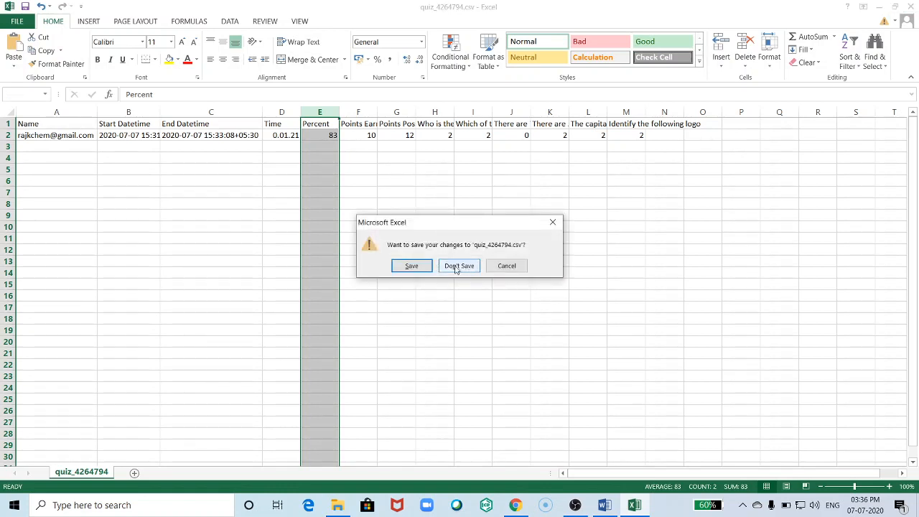
click(461, 266)
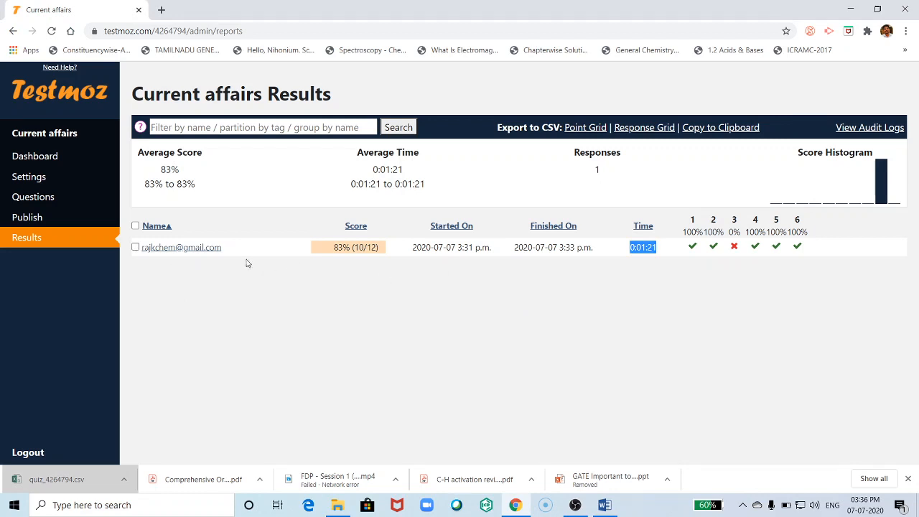
- Permanently delete the single test taker's scoresheet using the 'With selected' Delete action
click(135, 247)
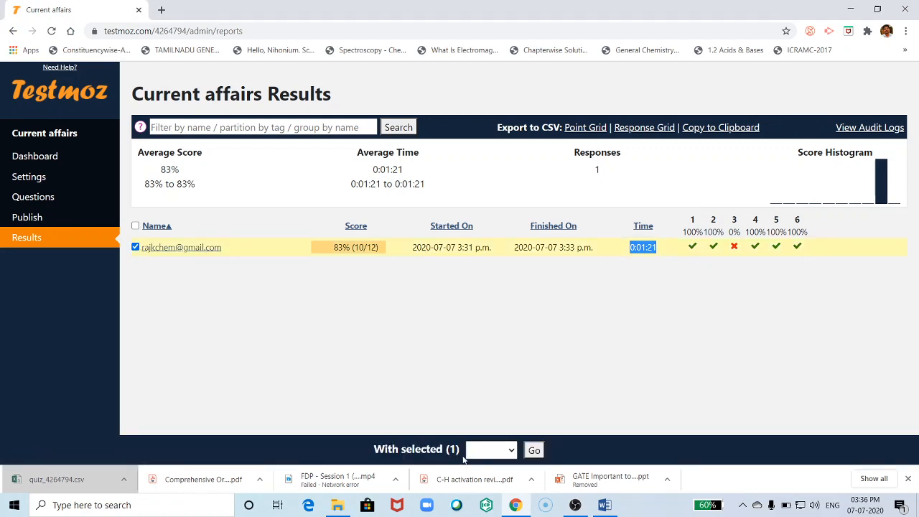
click(512, 452)
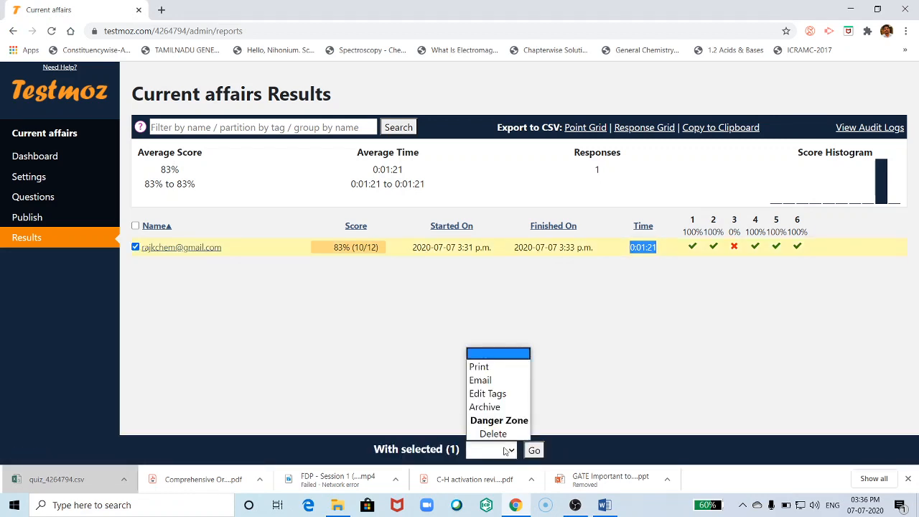
click(493, 433)
click(534, 450)
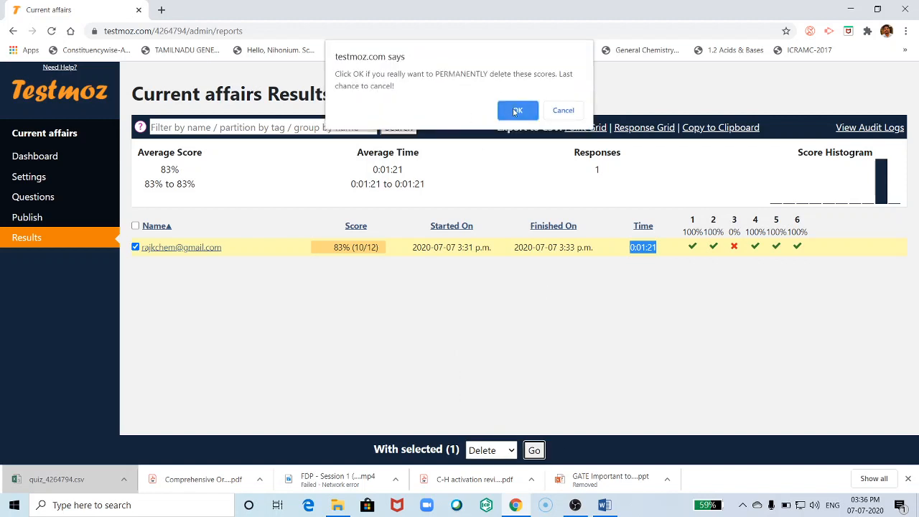
click(515, 111)
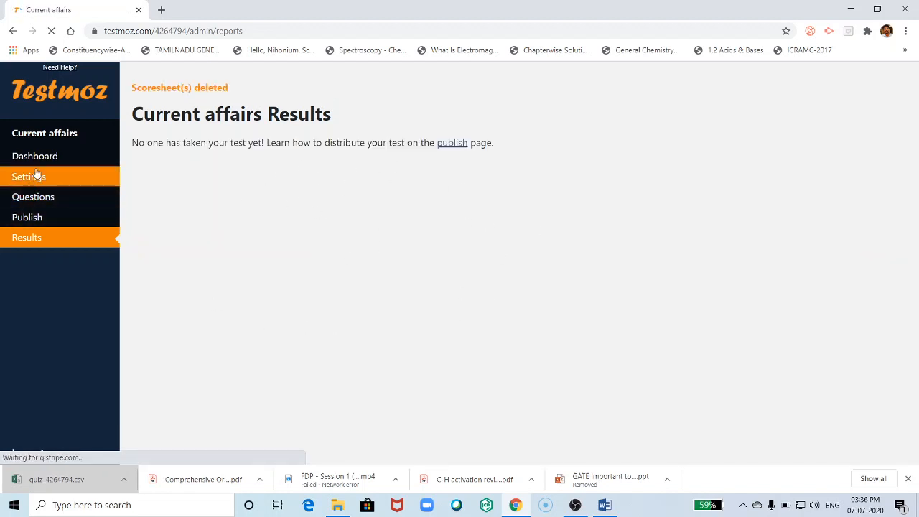
- Open version A of the Current affairs test as a printable browser view from Publish
click(32, 203)
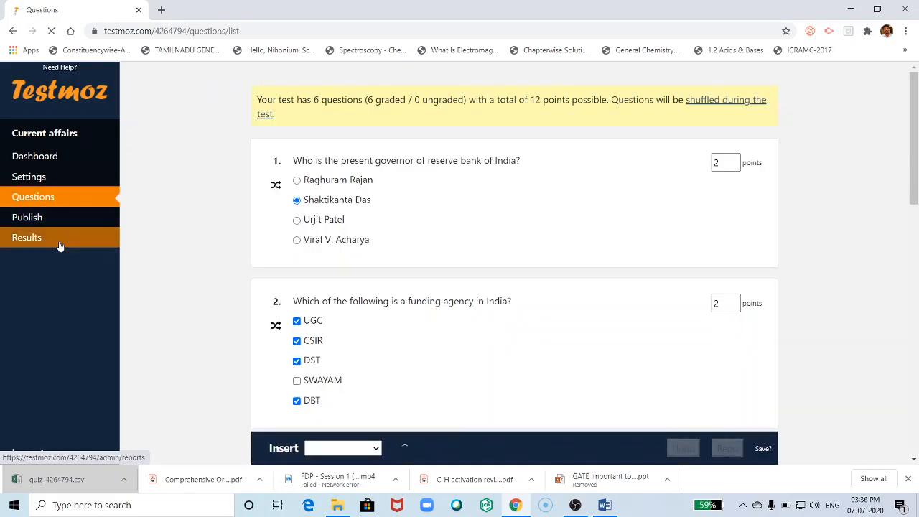
click(29, 218)
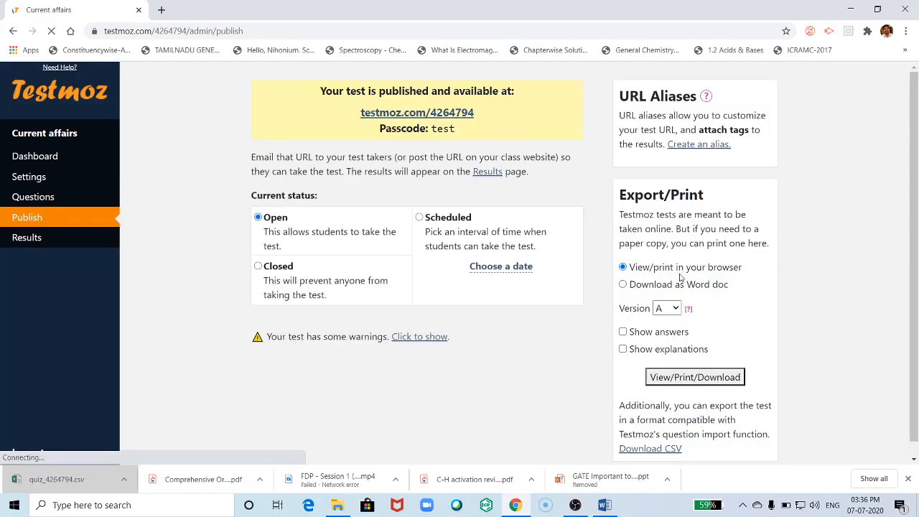
scroll(717, 273, down, 1)
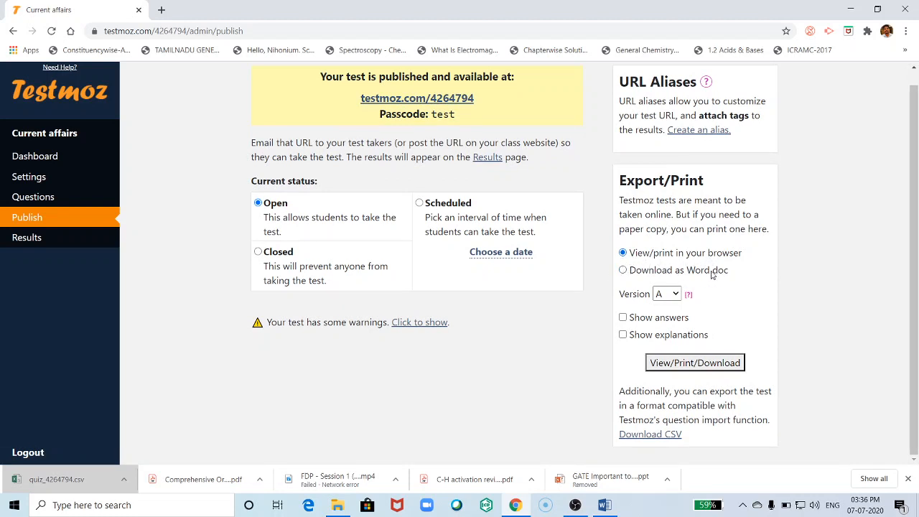
click(703, 366)
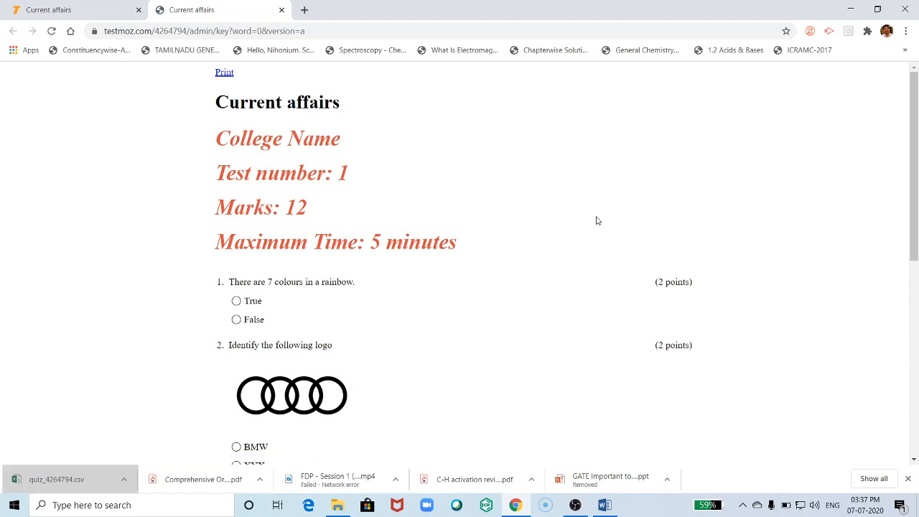
- Print the test with CutePDF Writer to a PDF named Current affairs on the Desktop
click(224, 74)
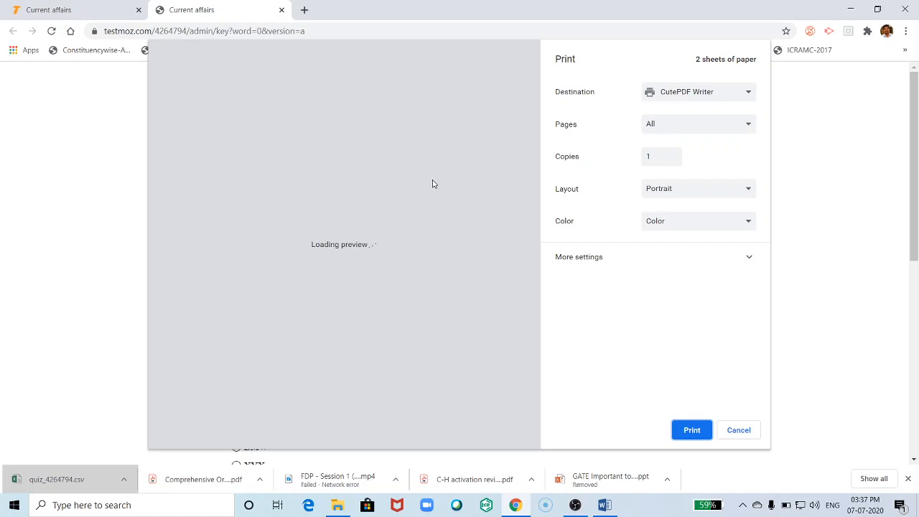
click(691, 427)
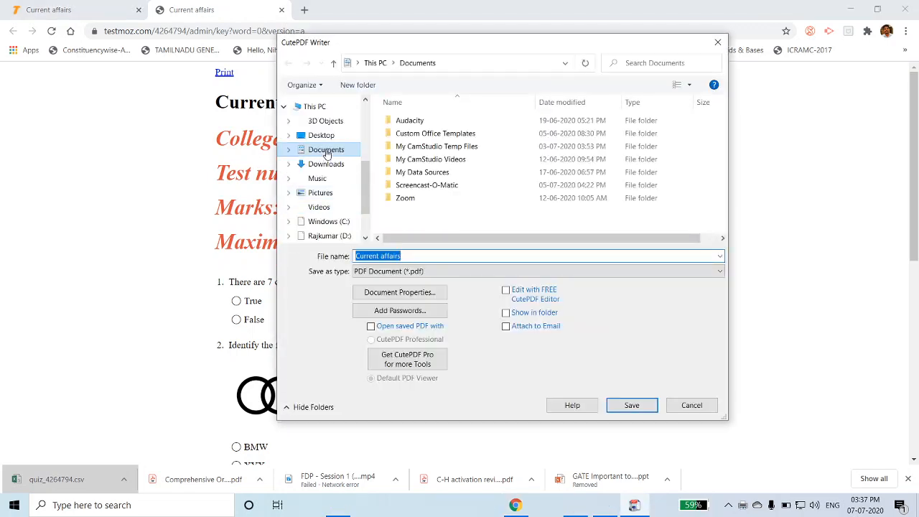
click(321, 135)
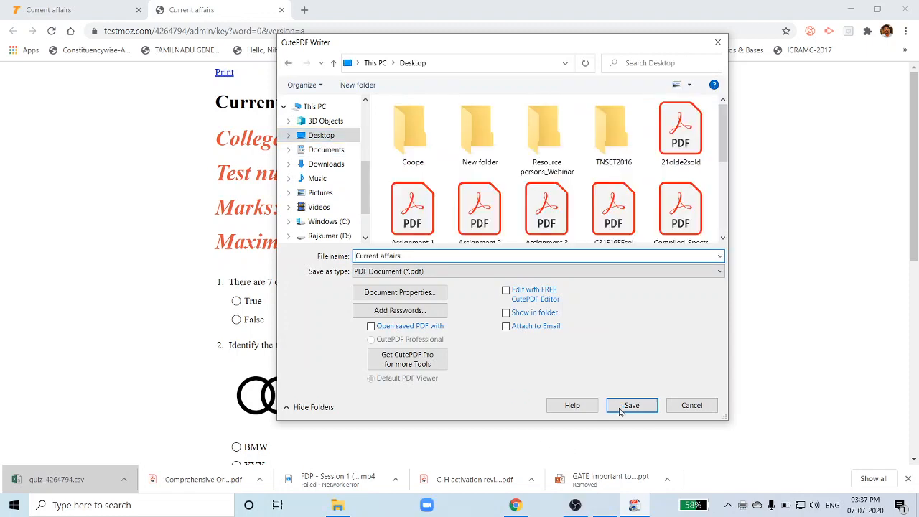
click(620, 411)
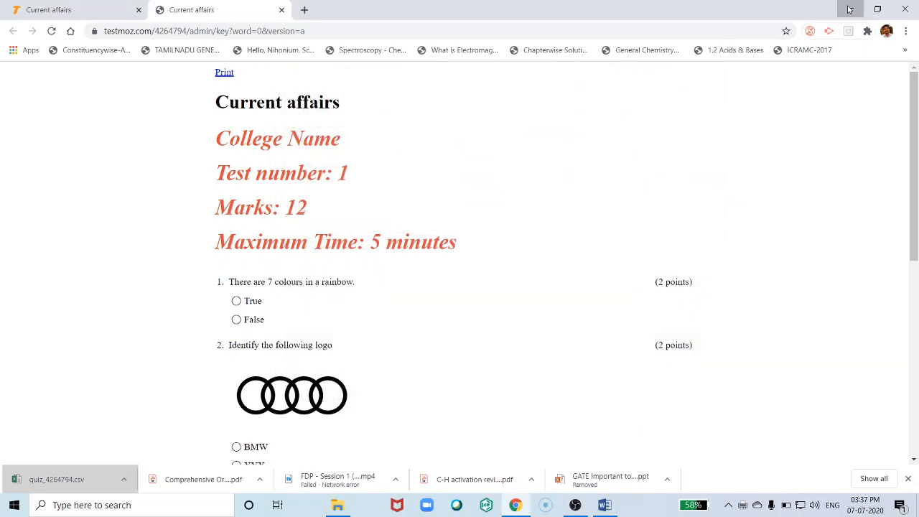
click(849, 8)
- Open the Current affairs PDF in Acrobat Reader, read through all six questions, and close it
click(848, 6)
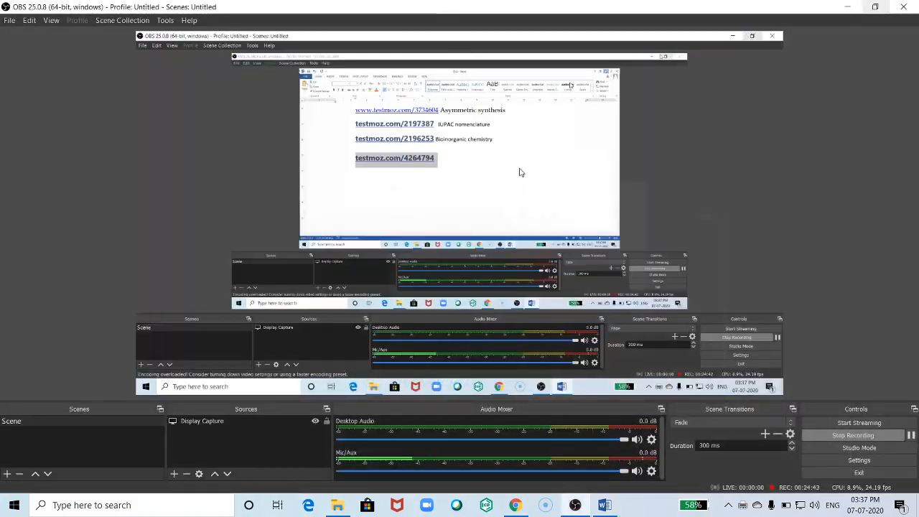
key(super+d)
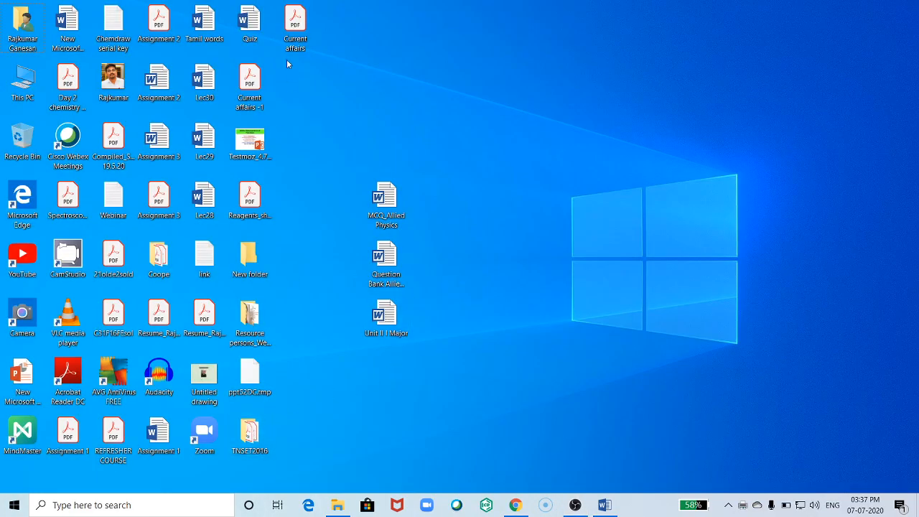
double_click(296, 28)
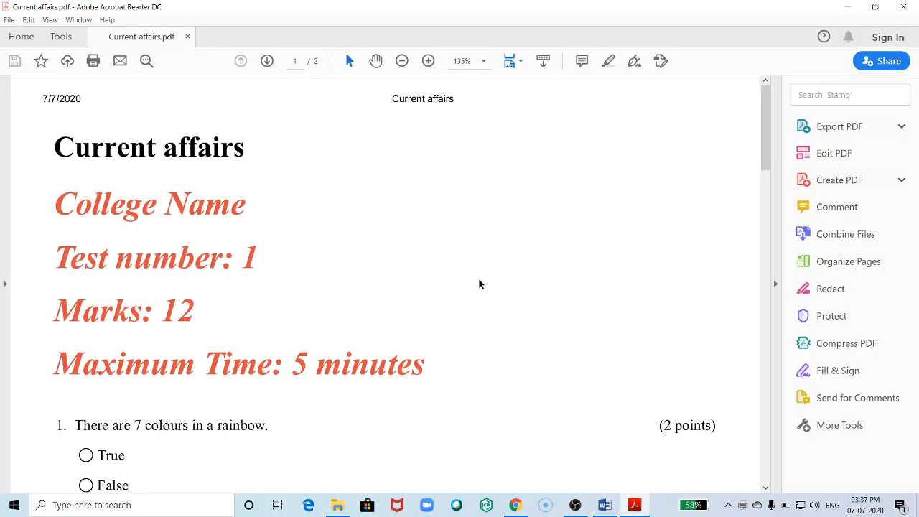
scroll(287, 217, down, 5)
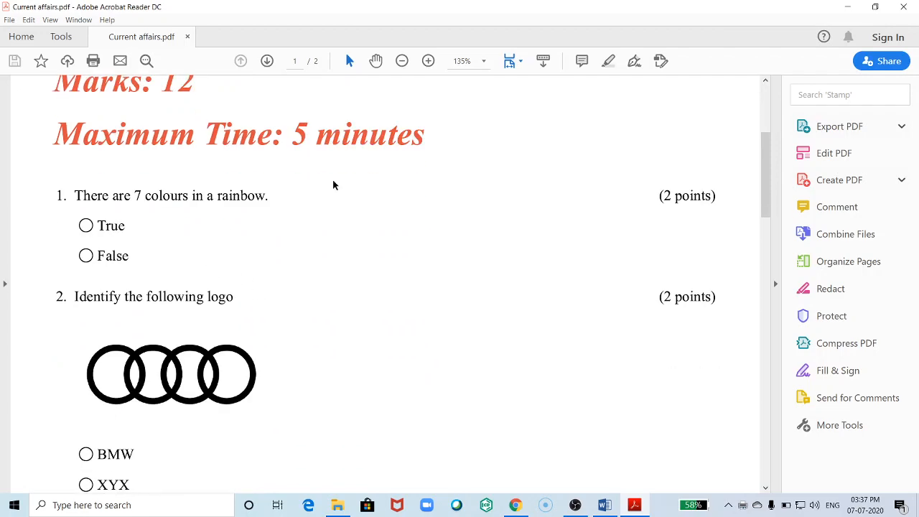
scroll(333, 185, down, 8)
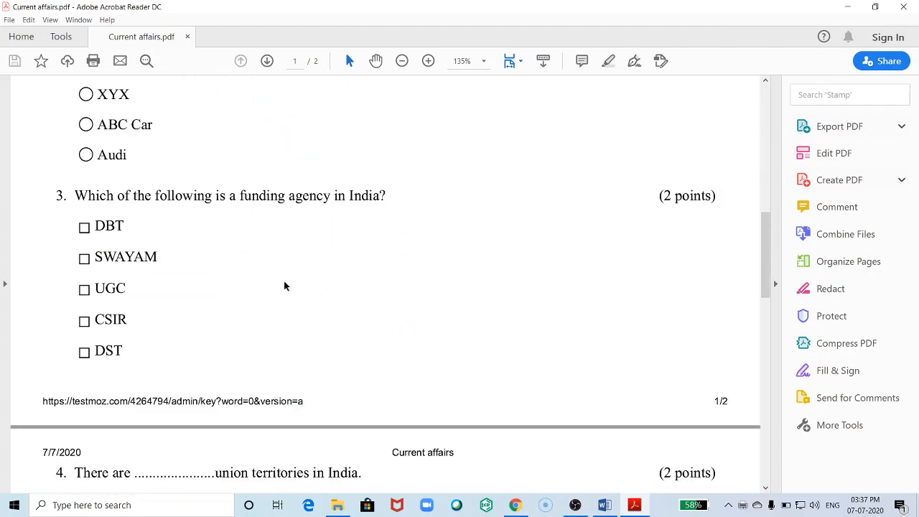
scroll(423, 234, down, 2)
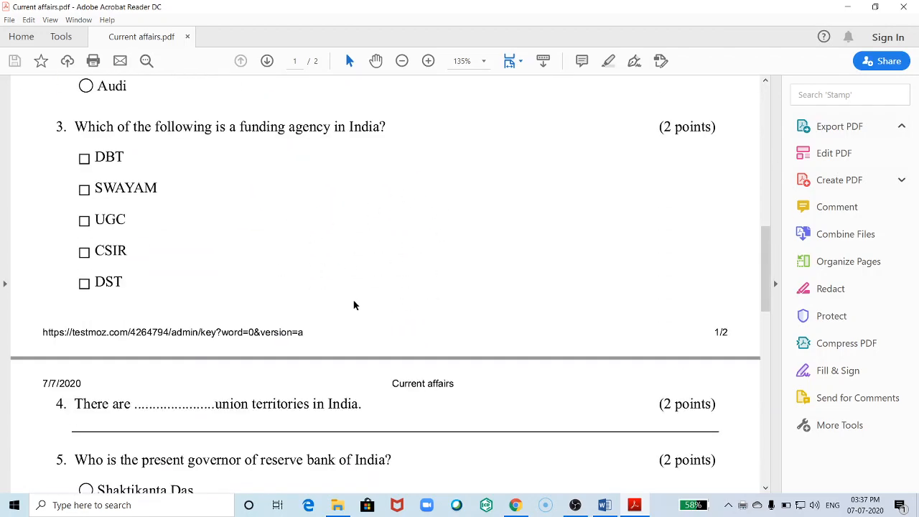
scroll(337, 295, down, 6)
scroll(367, 288, down, 6)
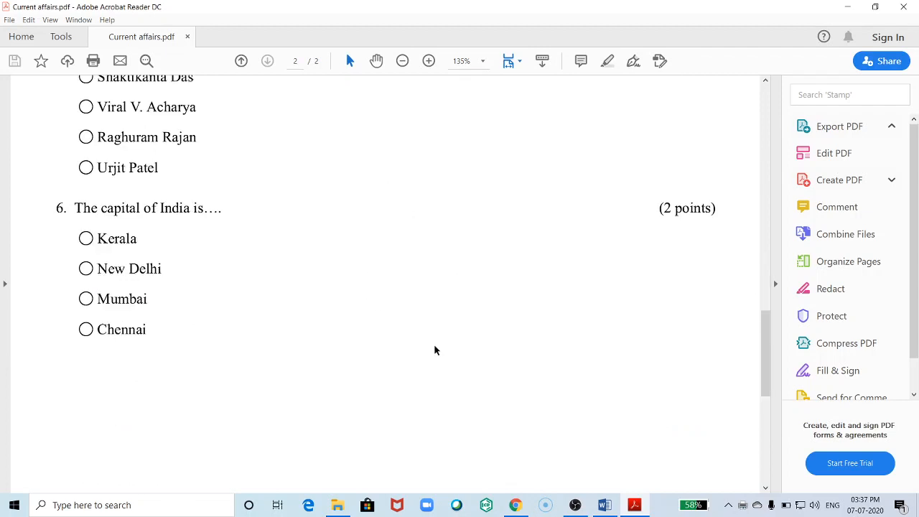
drag(765, 372, 772, 297)
click(908, 5)
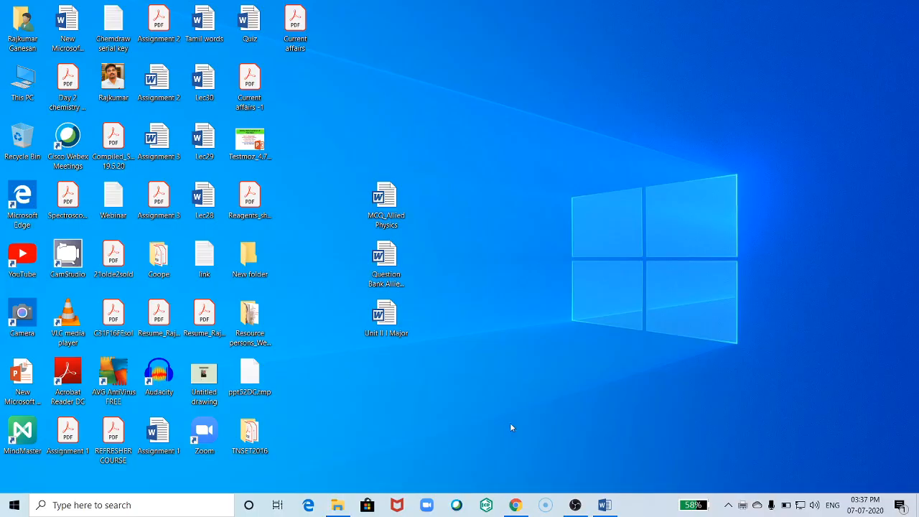
- Close the print view and download version A of the test as quiz_4264794.doc
click(515, 505)
click(282, 10)
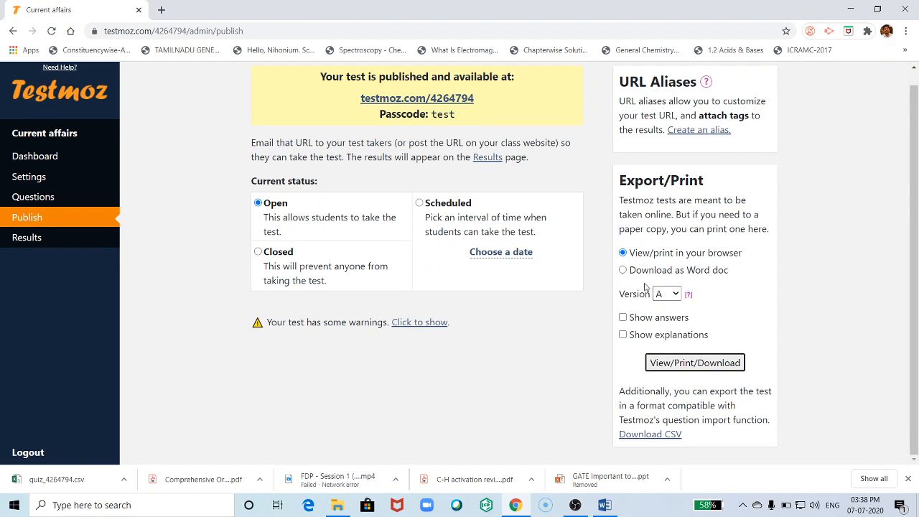
click(623, 270)
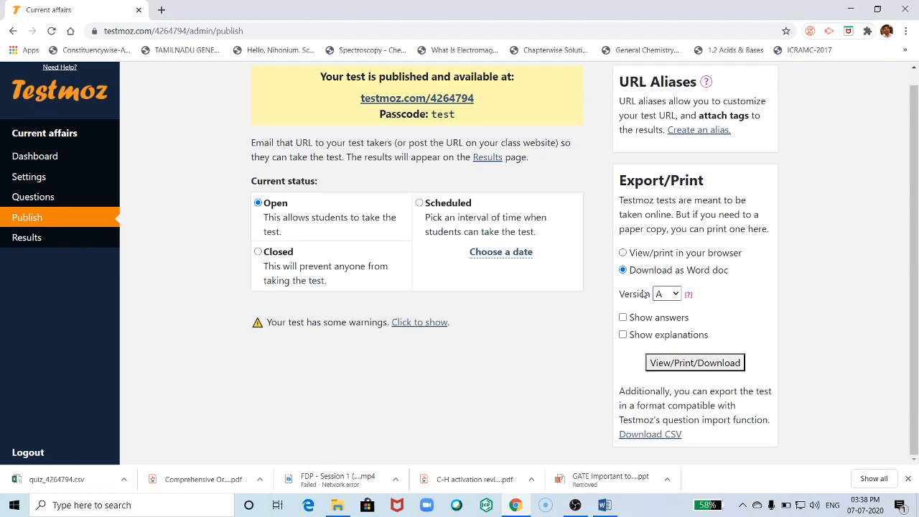
click(677, 363)
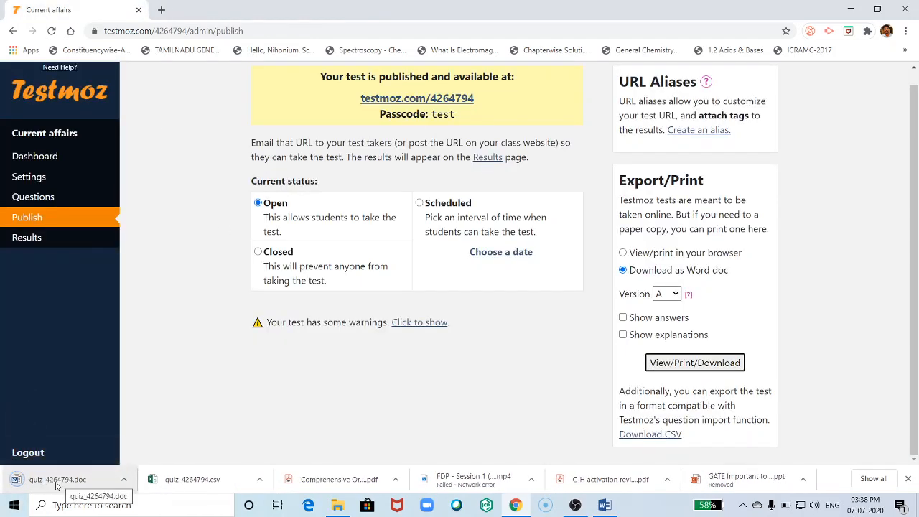
- Open quiz_4264794.doc in Word, look over its three pages, and close it
click(59, 486)
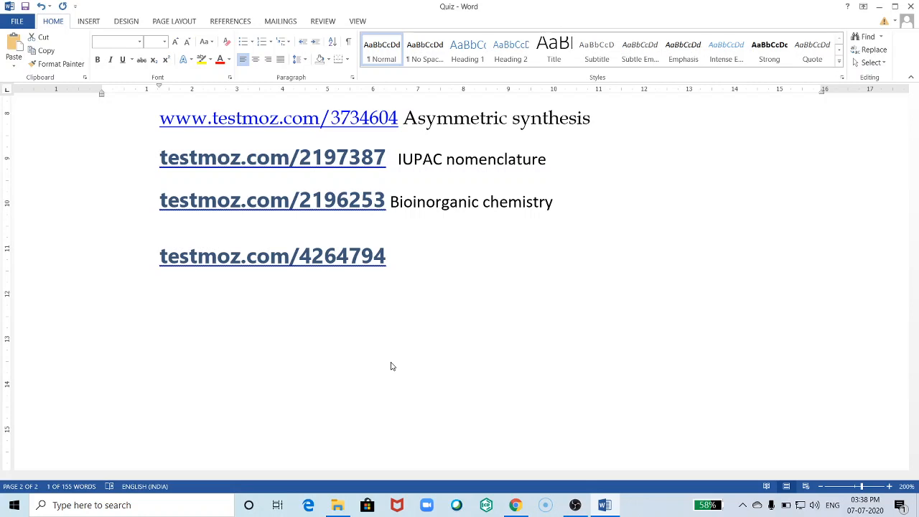
mouse_move(601, 507)
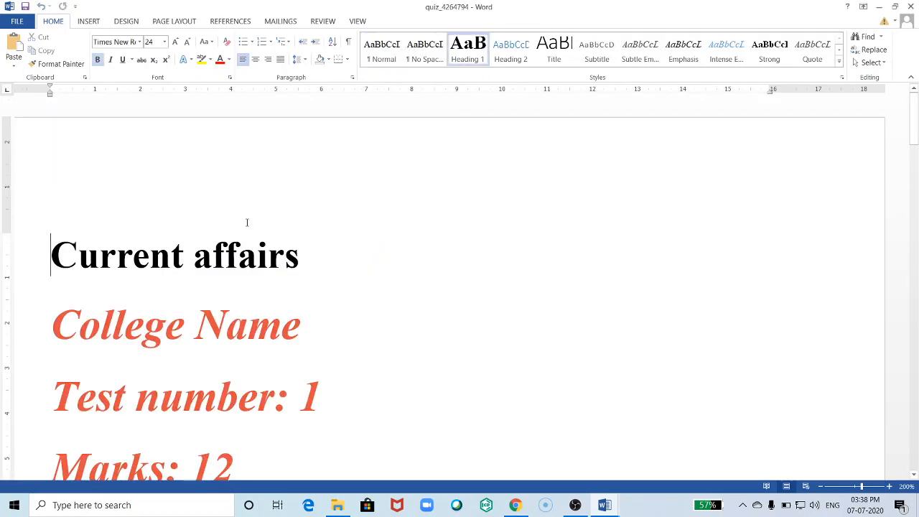
scroll(332, 277, down, 11)
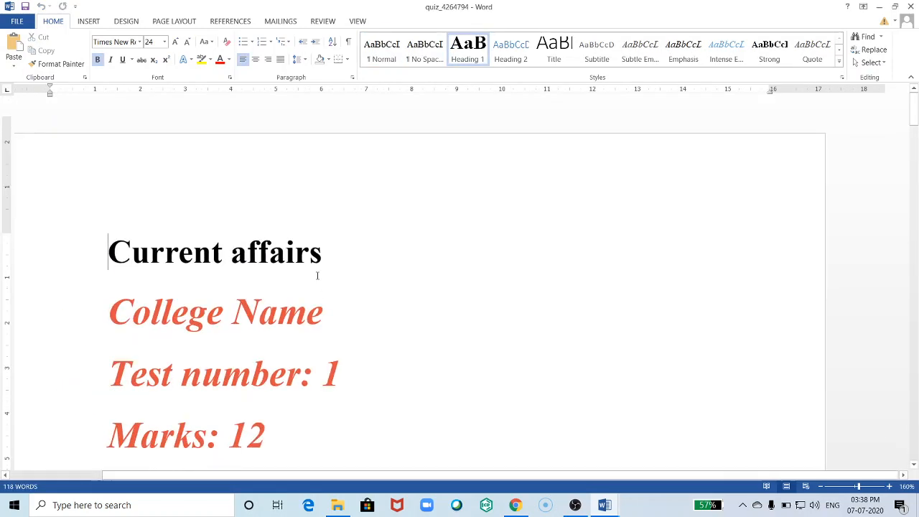
scroll(399, 304, down, 2)
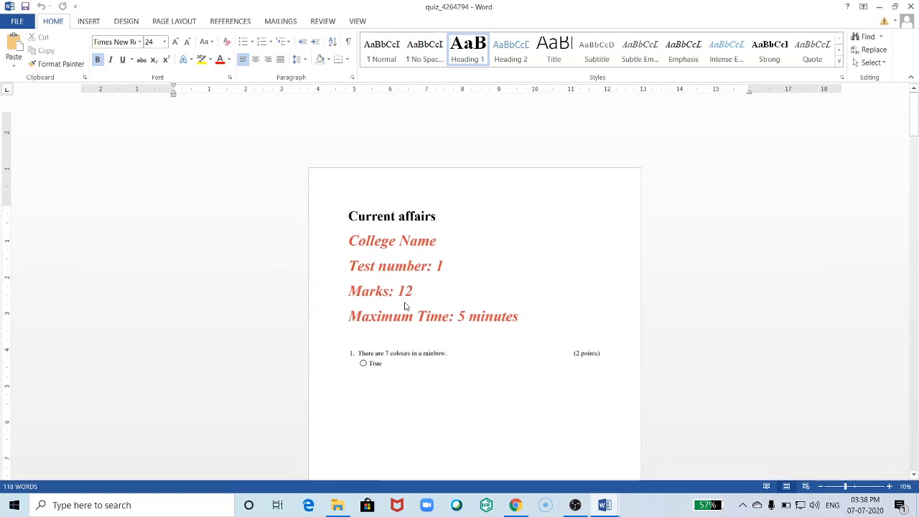
scroll(434, 301, down, 1)
scroll(445, 289, down, 10)
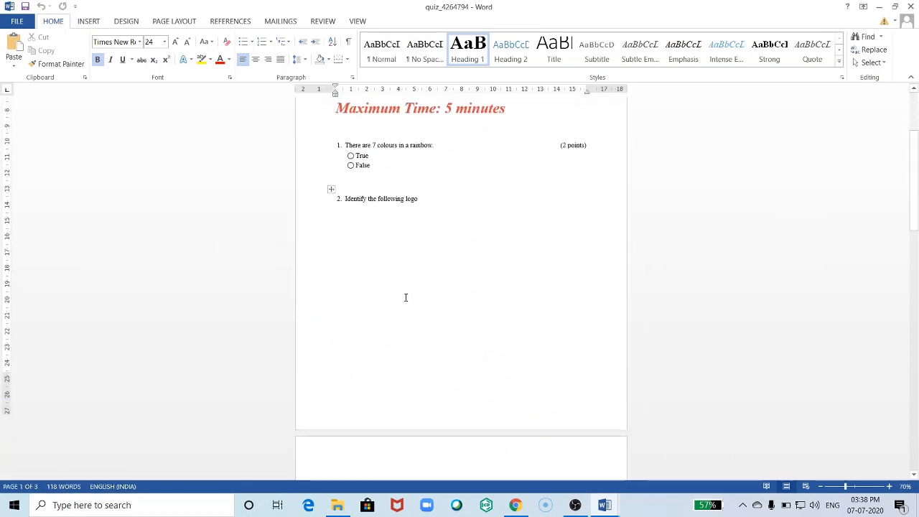
scroll(471, 338, down, 5)
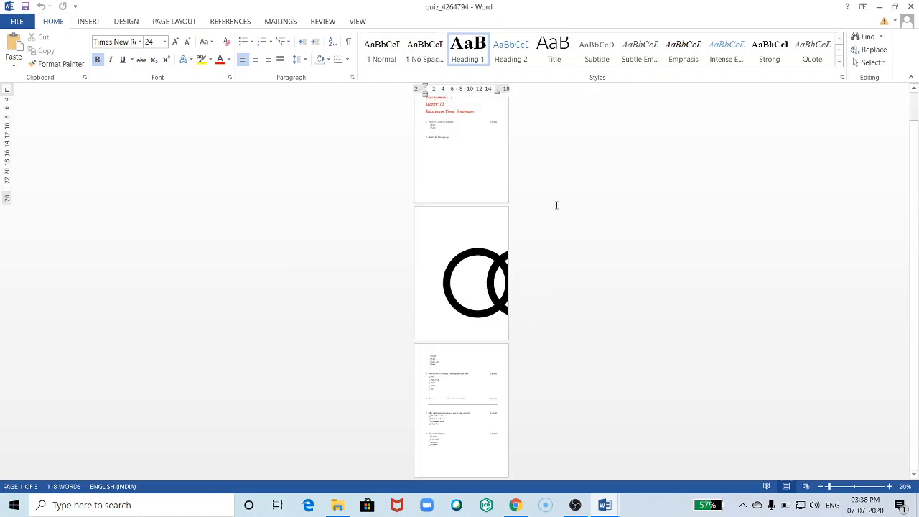
click(910, 6)
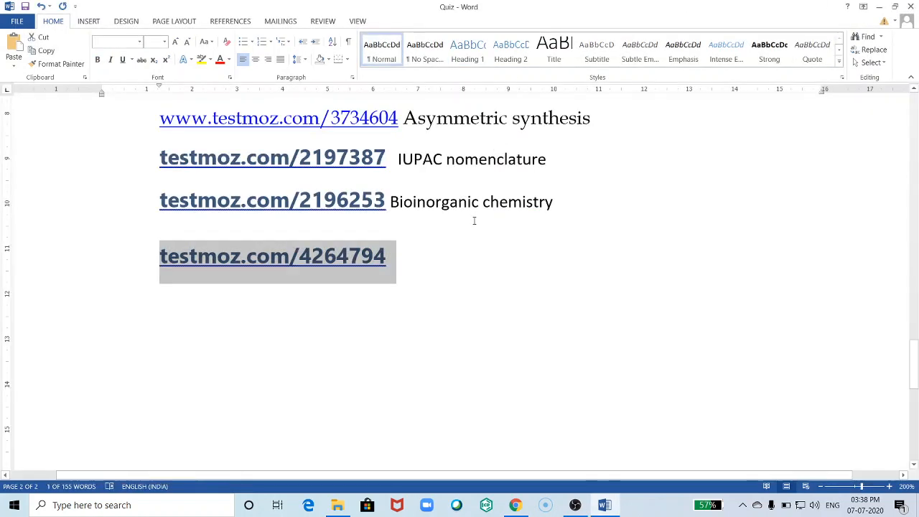
- Scroll through the six graded questions, 12 points total, on the test's Questions page
click(515, 505)
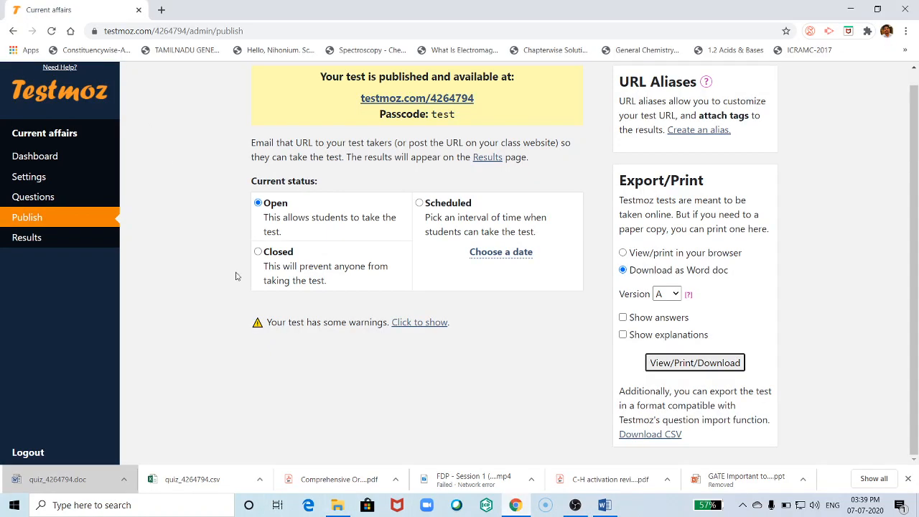
scroll(203, 285, up, 1)
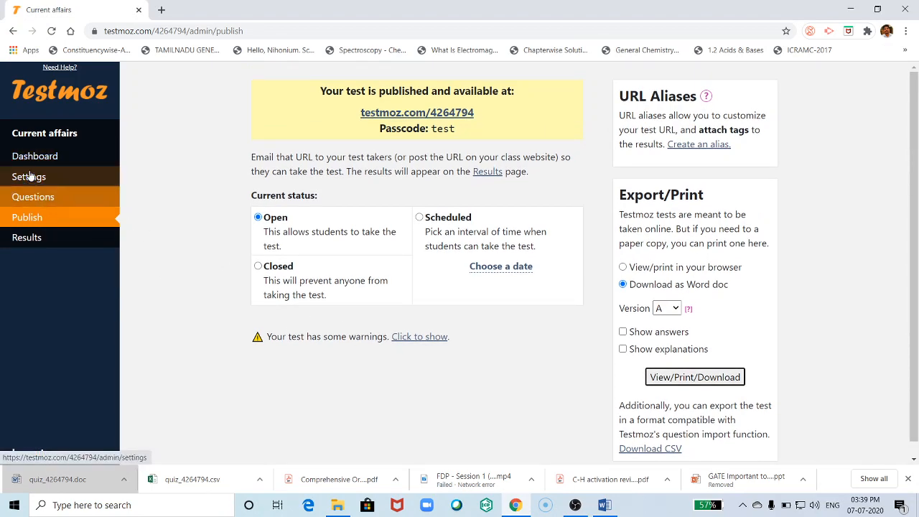
click(39, 204)
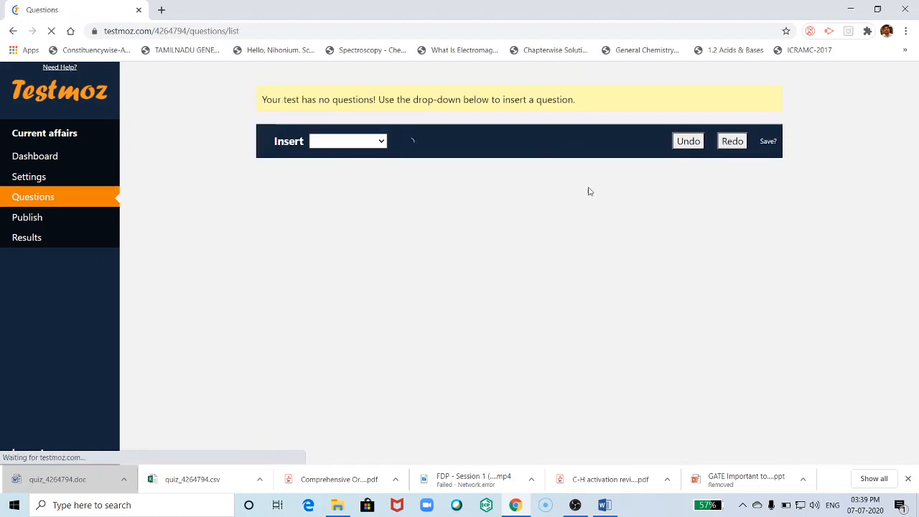
scroll(433, 359, down, 10)
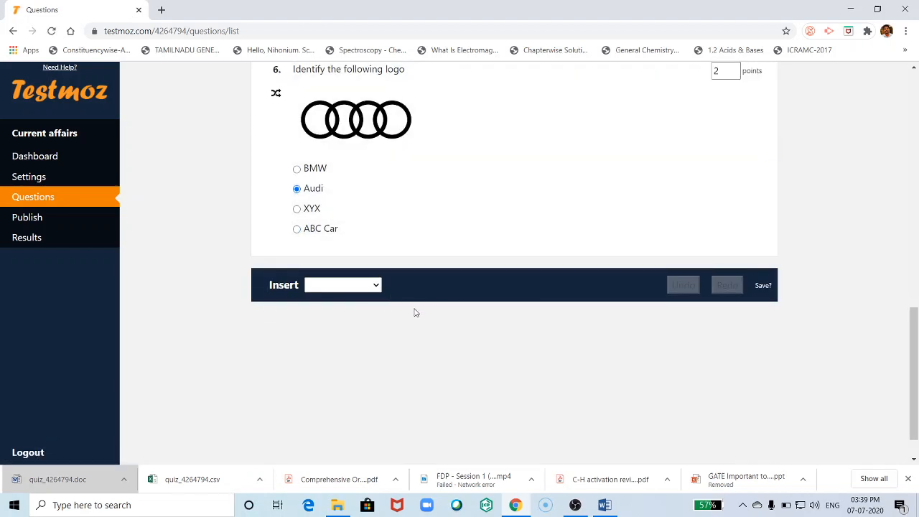
scroll(416, 311, up, 7)
scroll(394, 325, up, 3)
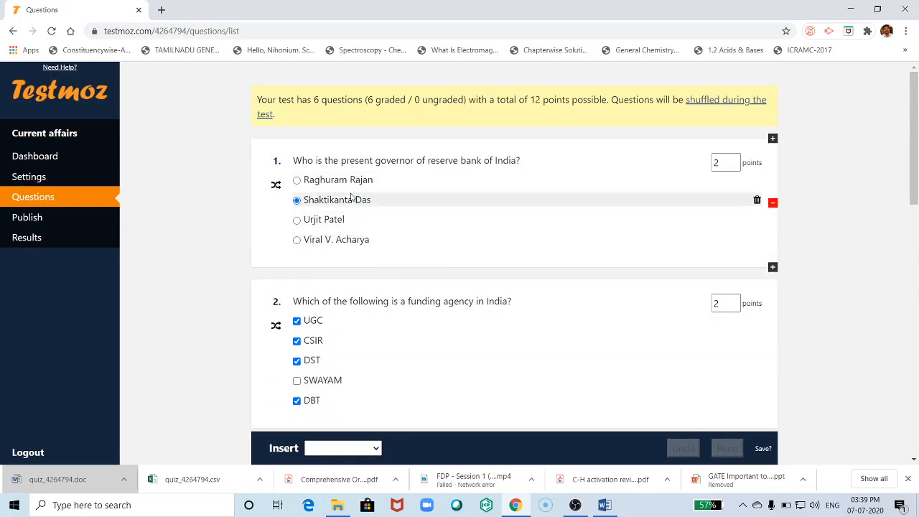
scroll(350, 412, down, 2)
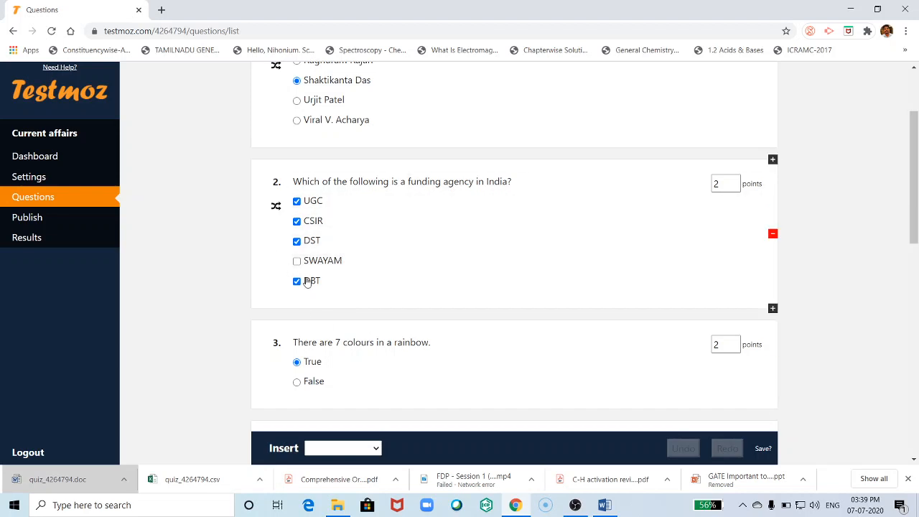
scroll(307, 282, up, 3)
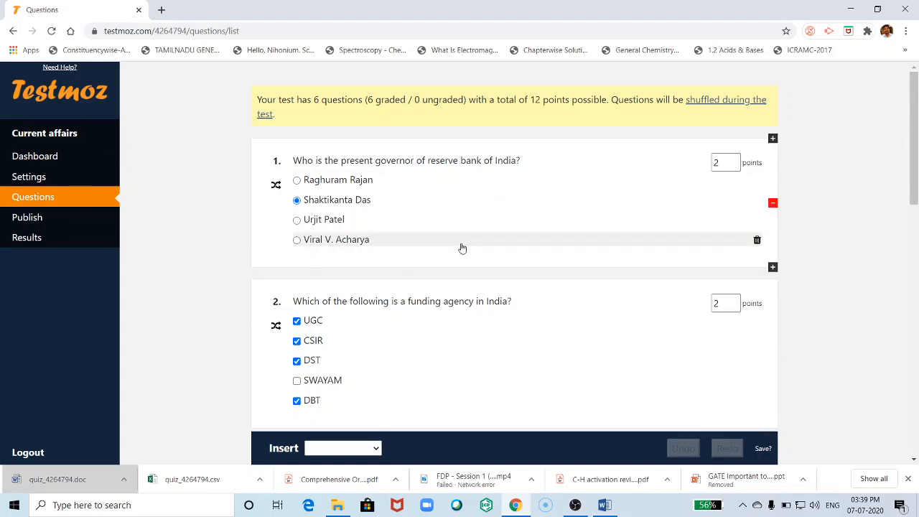
click(575, 506)
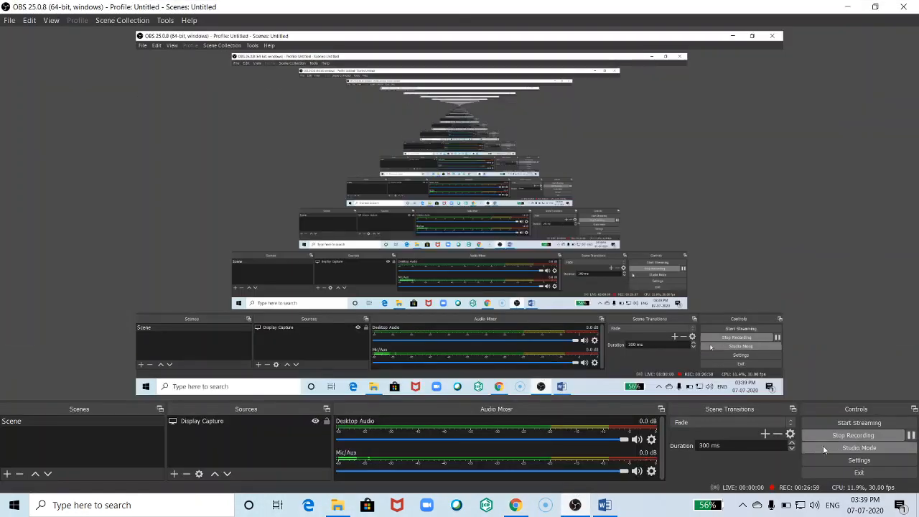